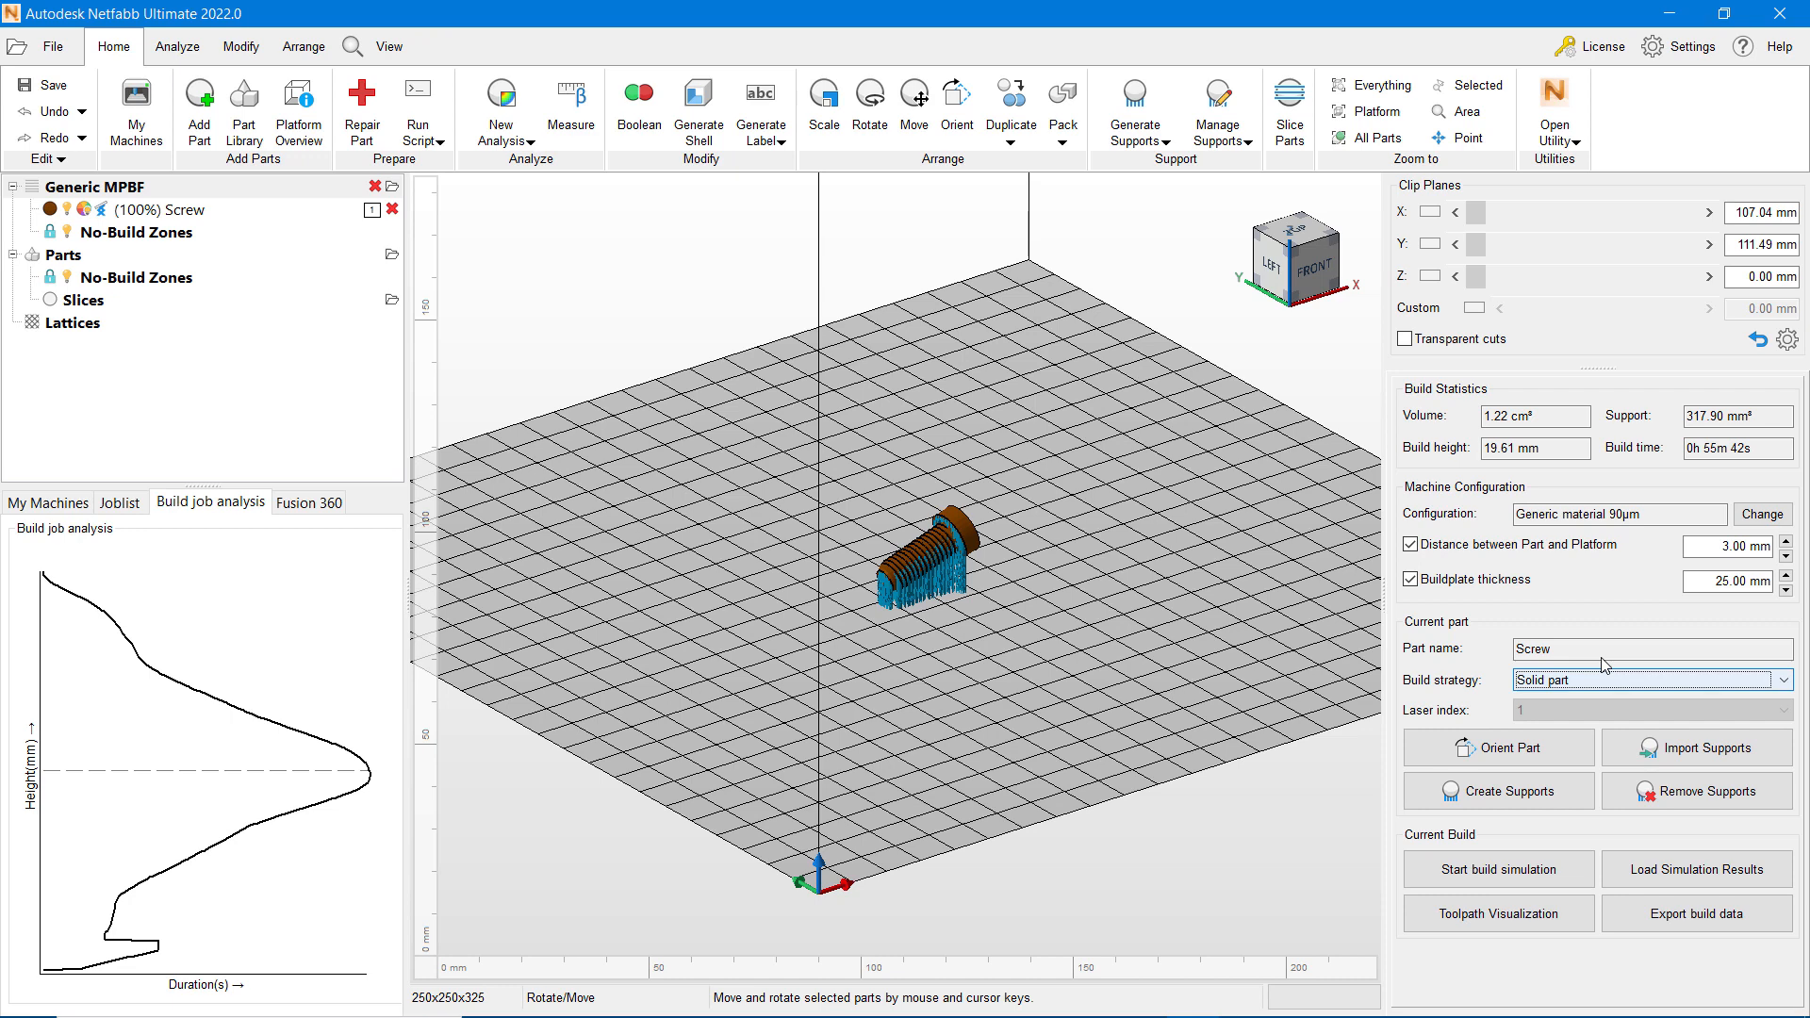
Step: Duplicate the Generic material 90µm machine configuration for editing and name the copy "My Generic material 90µm"
{"action": "left_click", "coordinate": [1765, 517]}
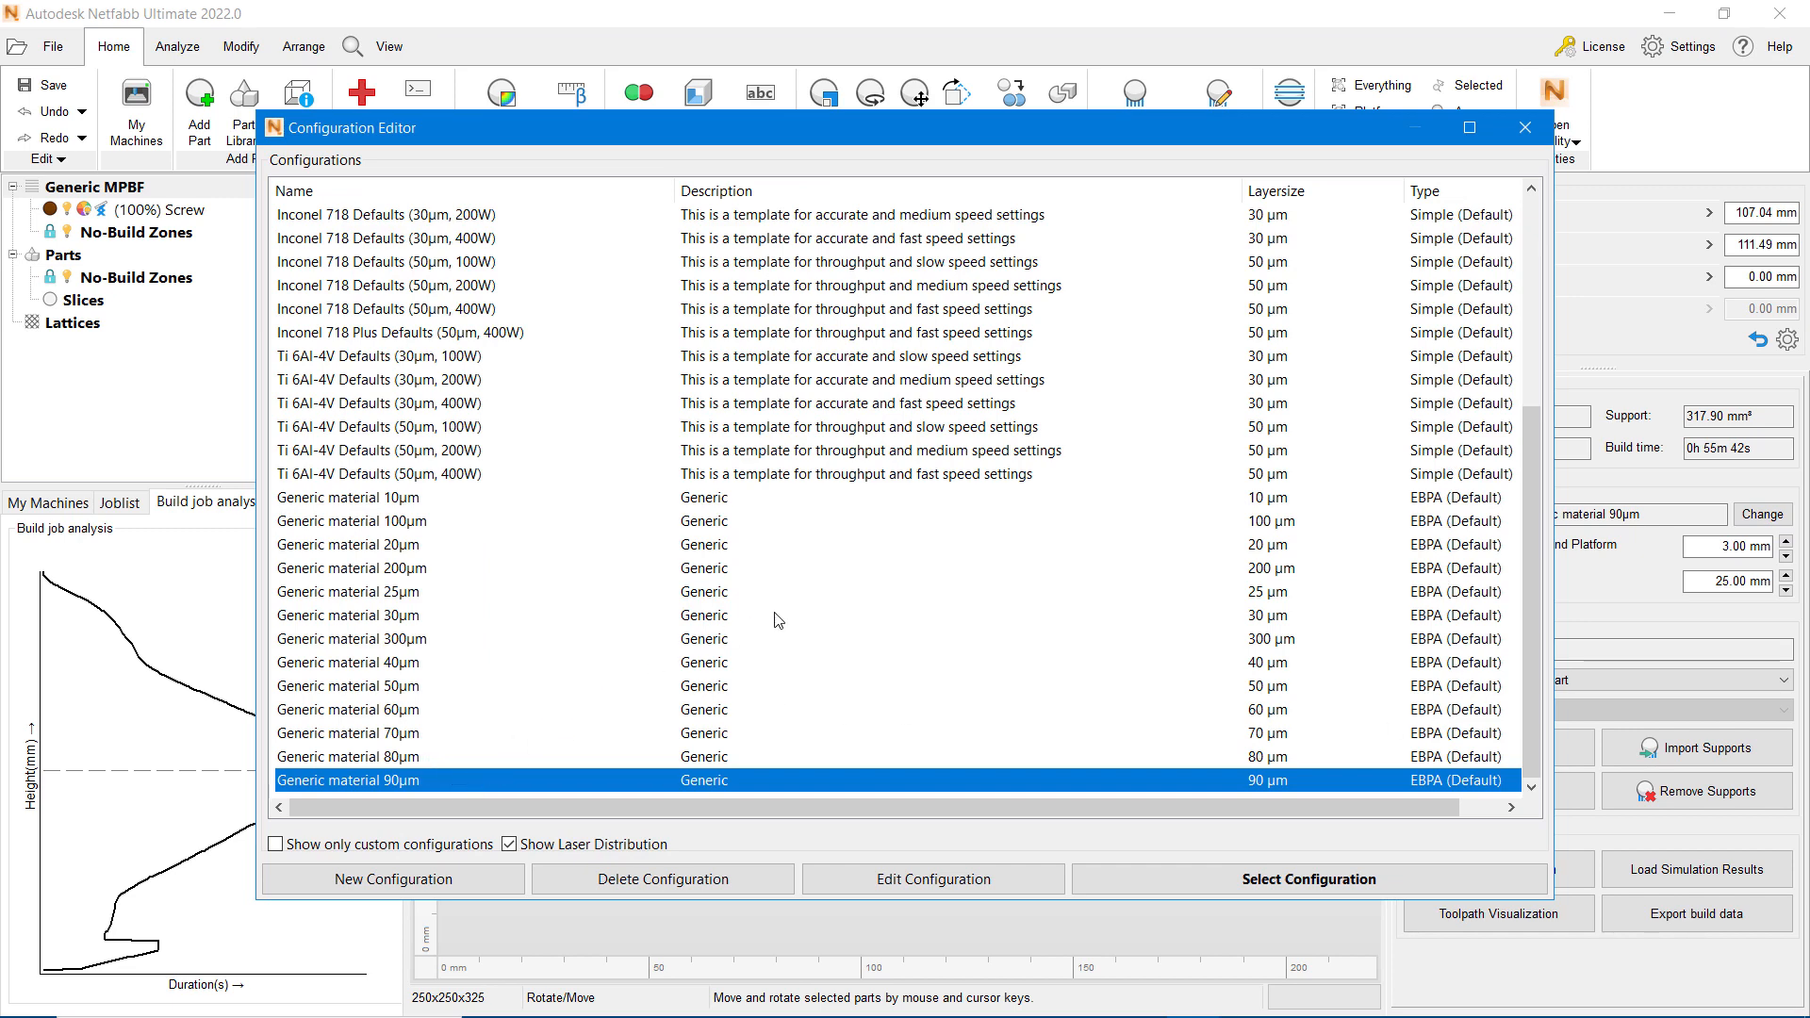
{"action": "left_click", "coordinate": [902, 882]}
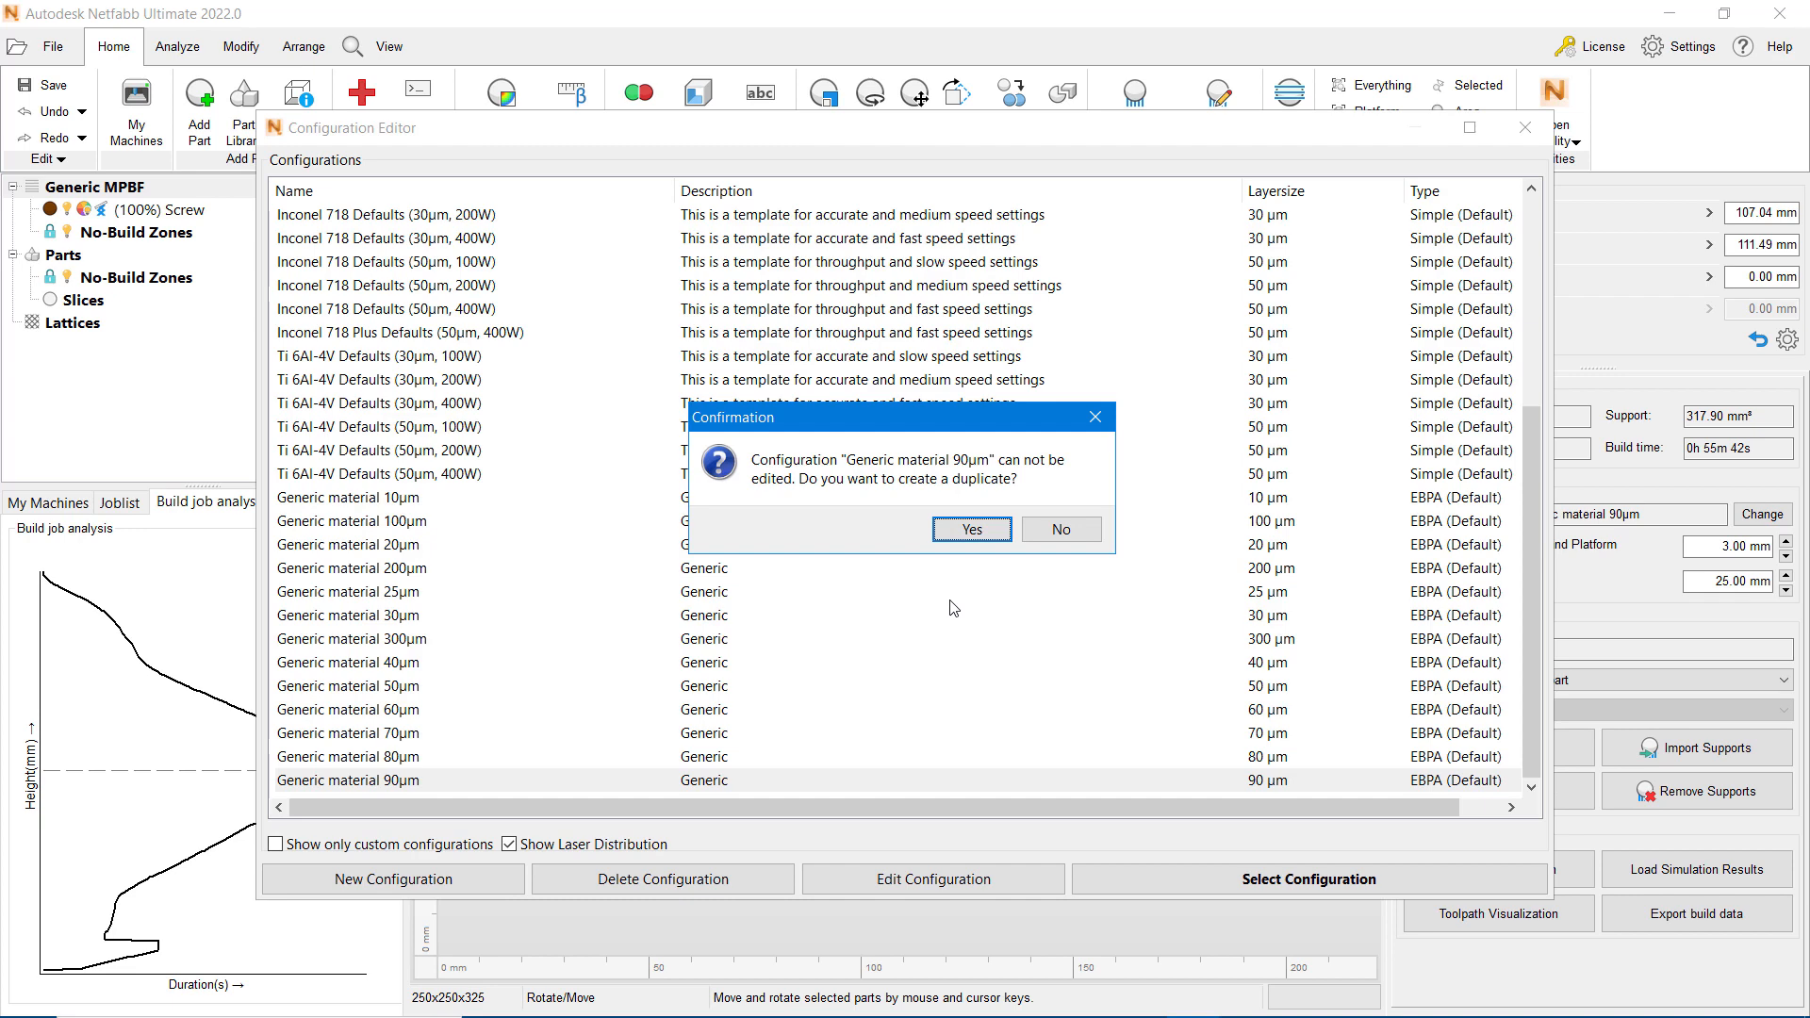
{"action": "left_click", "coordinate": [972, 530]}
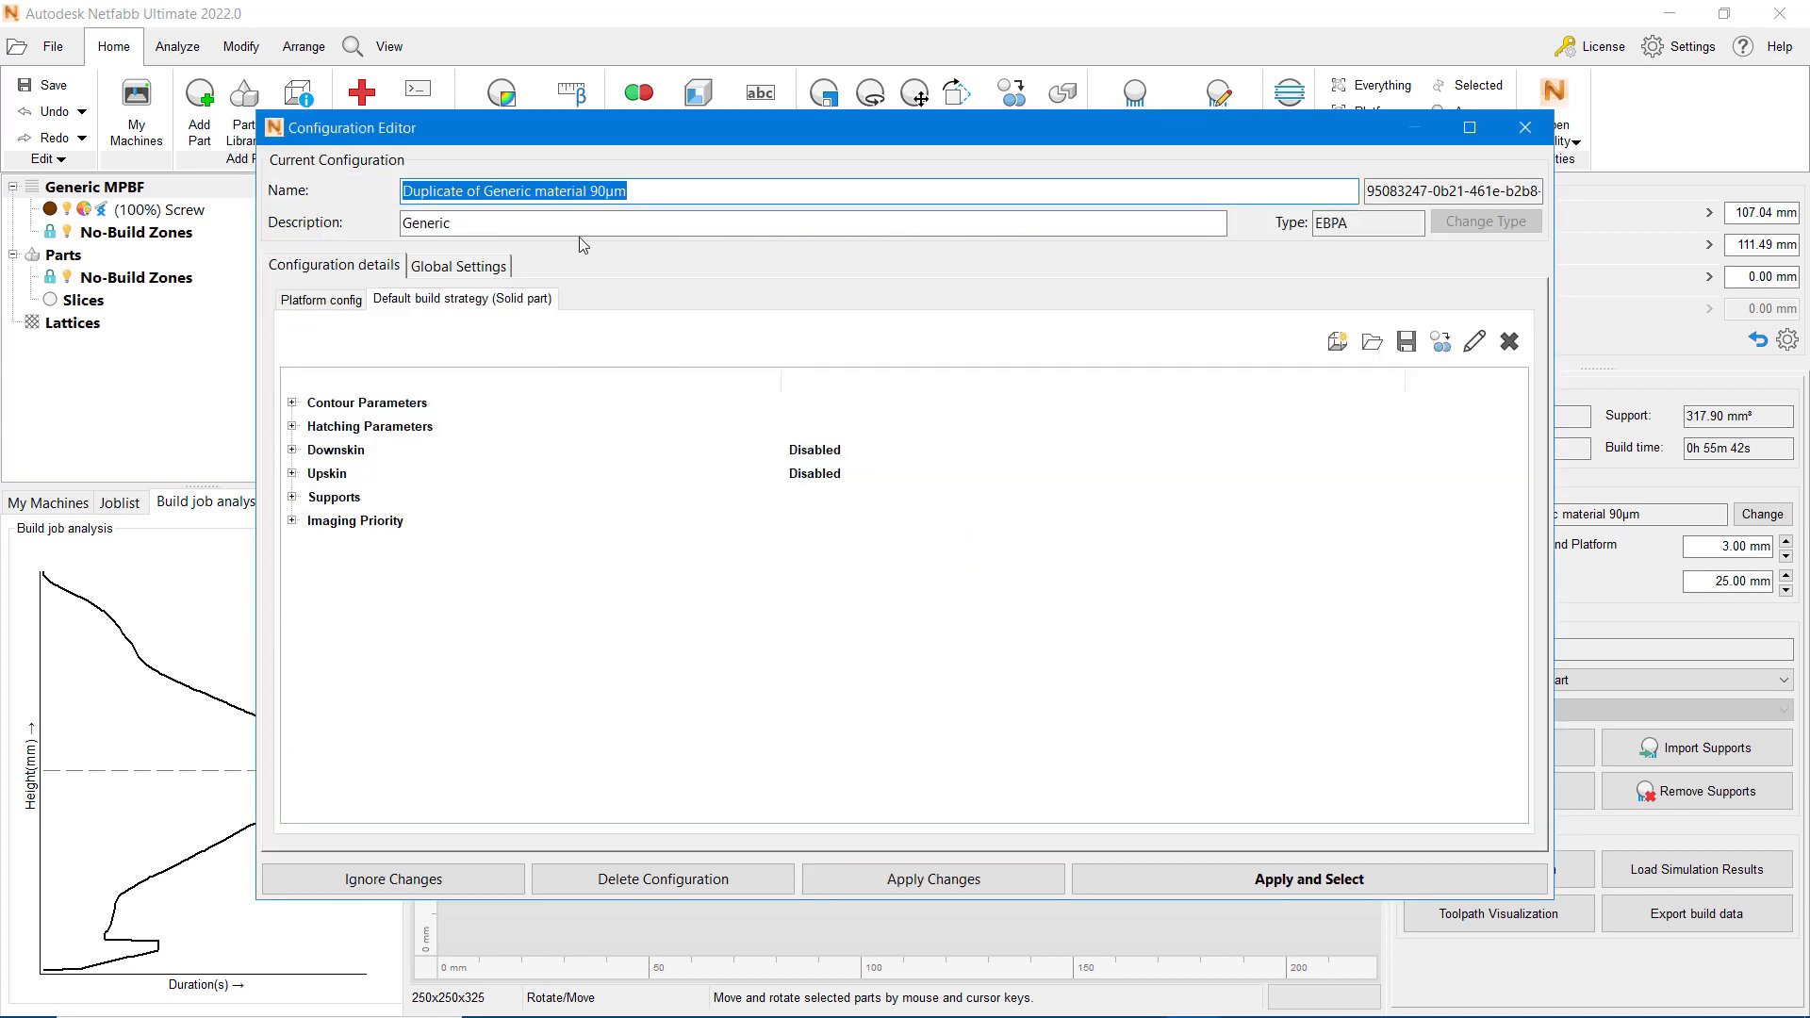
{"action": "left_click", "coordinate": [485, 193]}
{"action": "left_click_drag", "start_coordinate": [485, 192], "coordinate": [394, 200]}
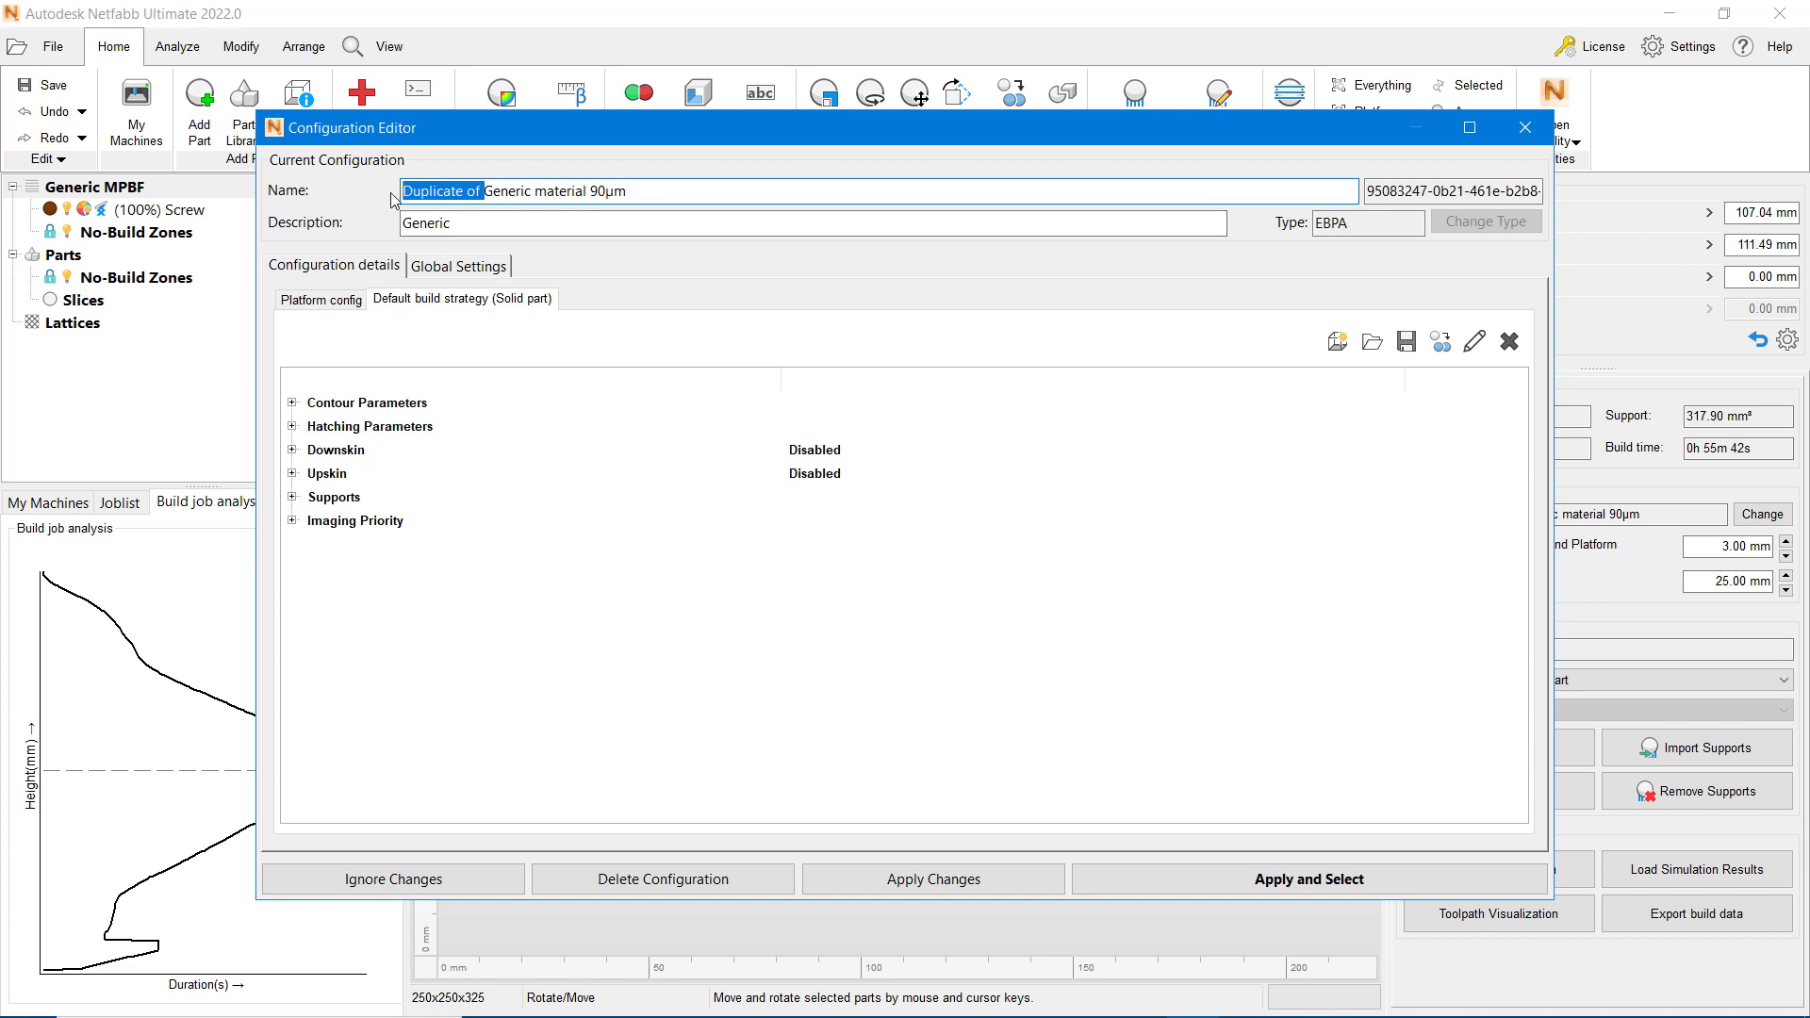
{"action": "type", "text": "My"}
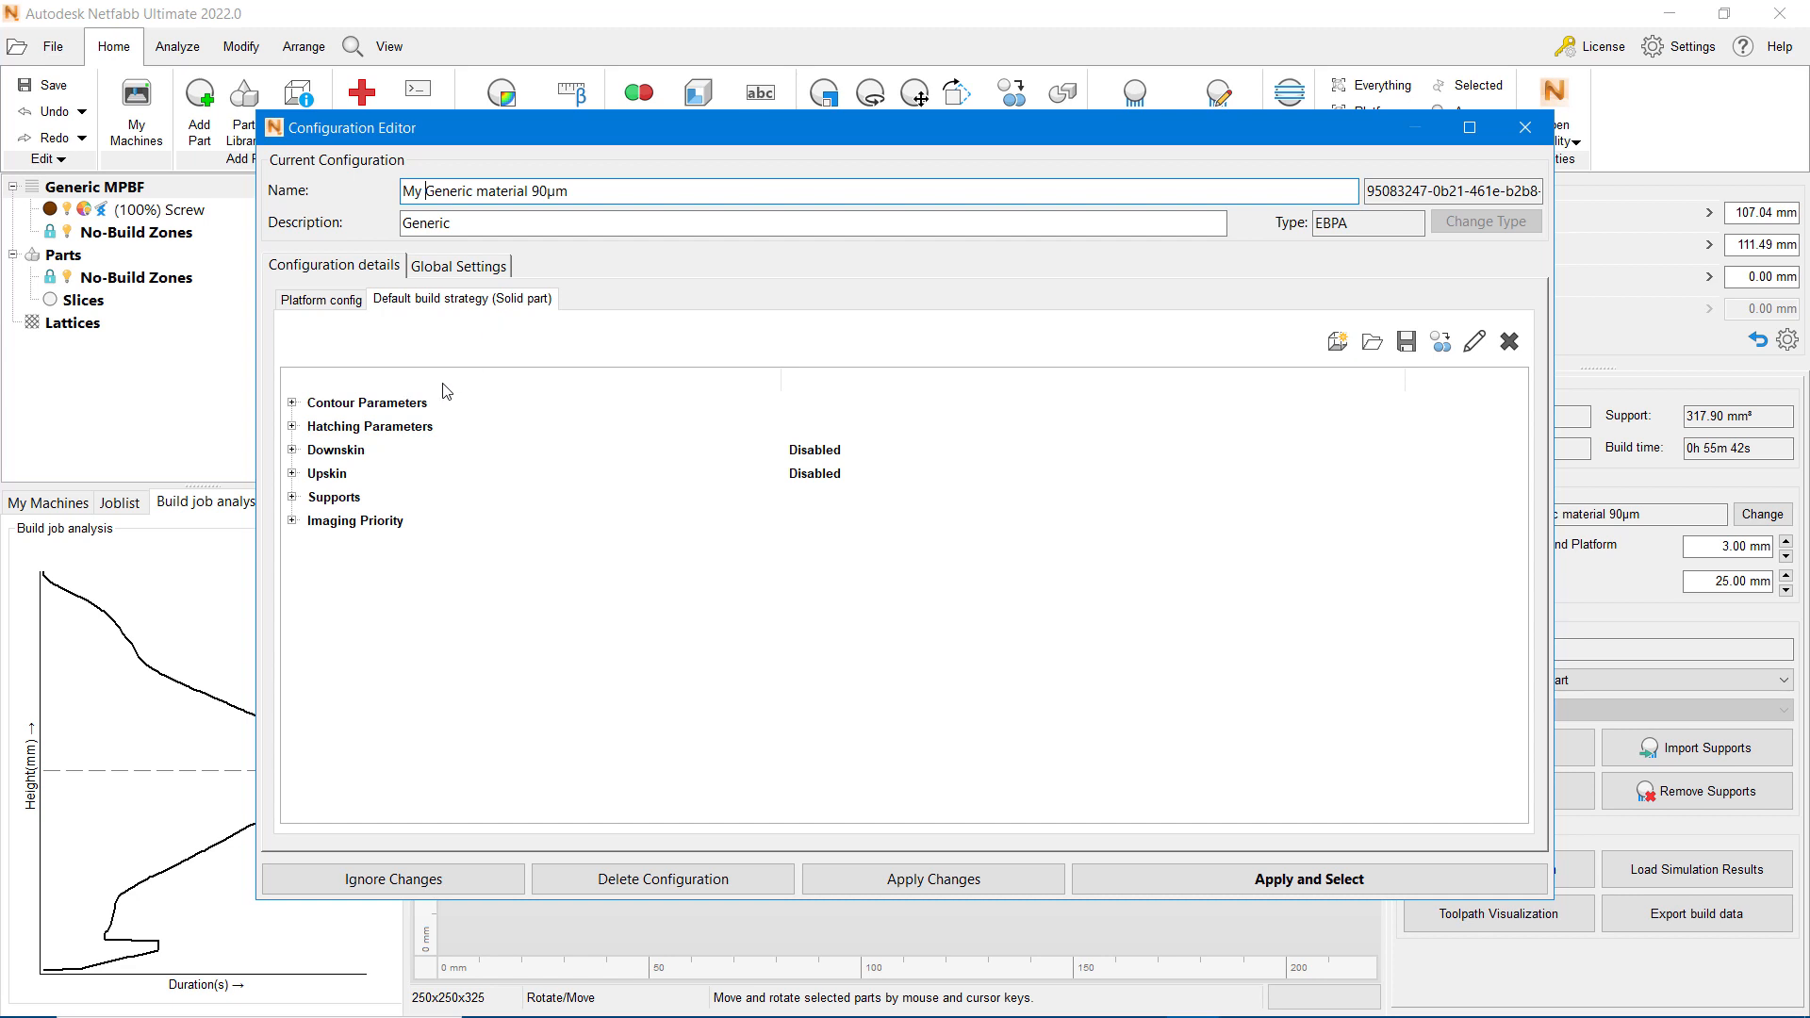
Step: Set Hatching Only on Each N-th Layer to 2 in the hatching parameters, and apply and select the configuration
{"action": "left_click", "coordinate": [395, 429]}
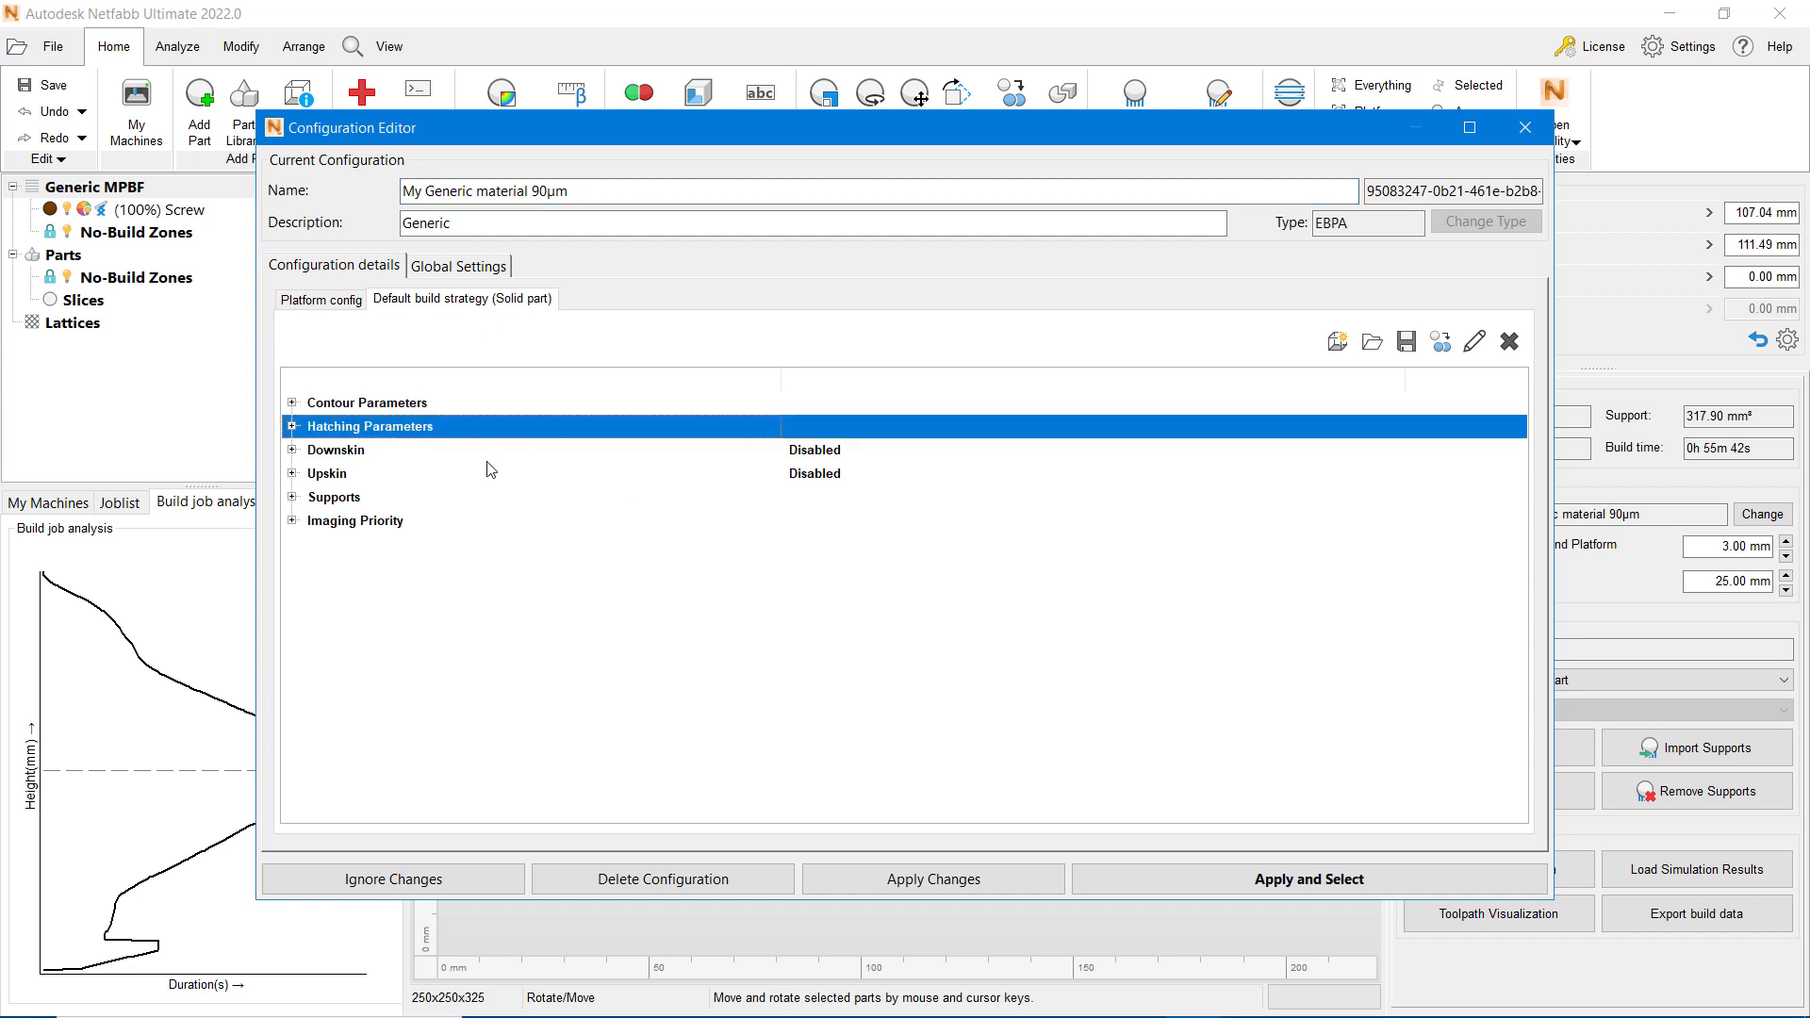
{"action": "left_click", "coordinate": [293, 427]}
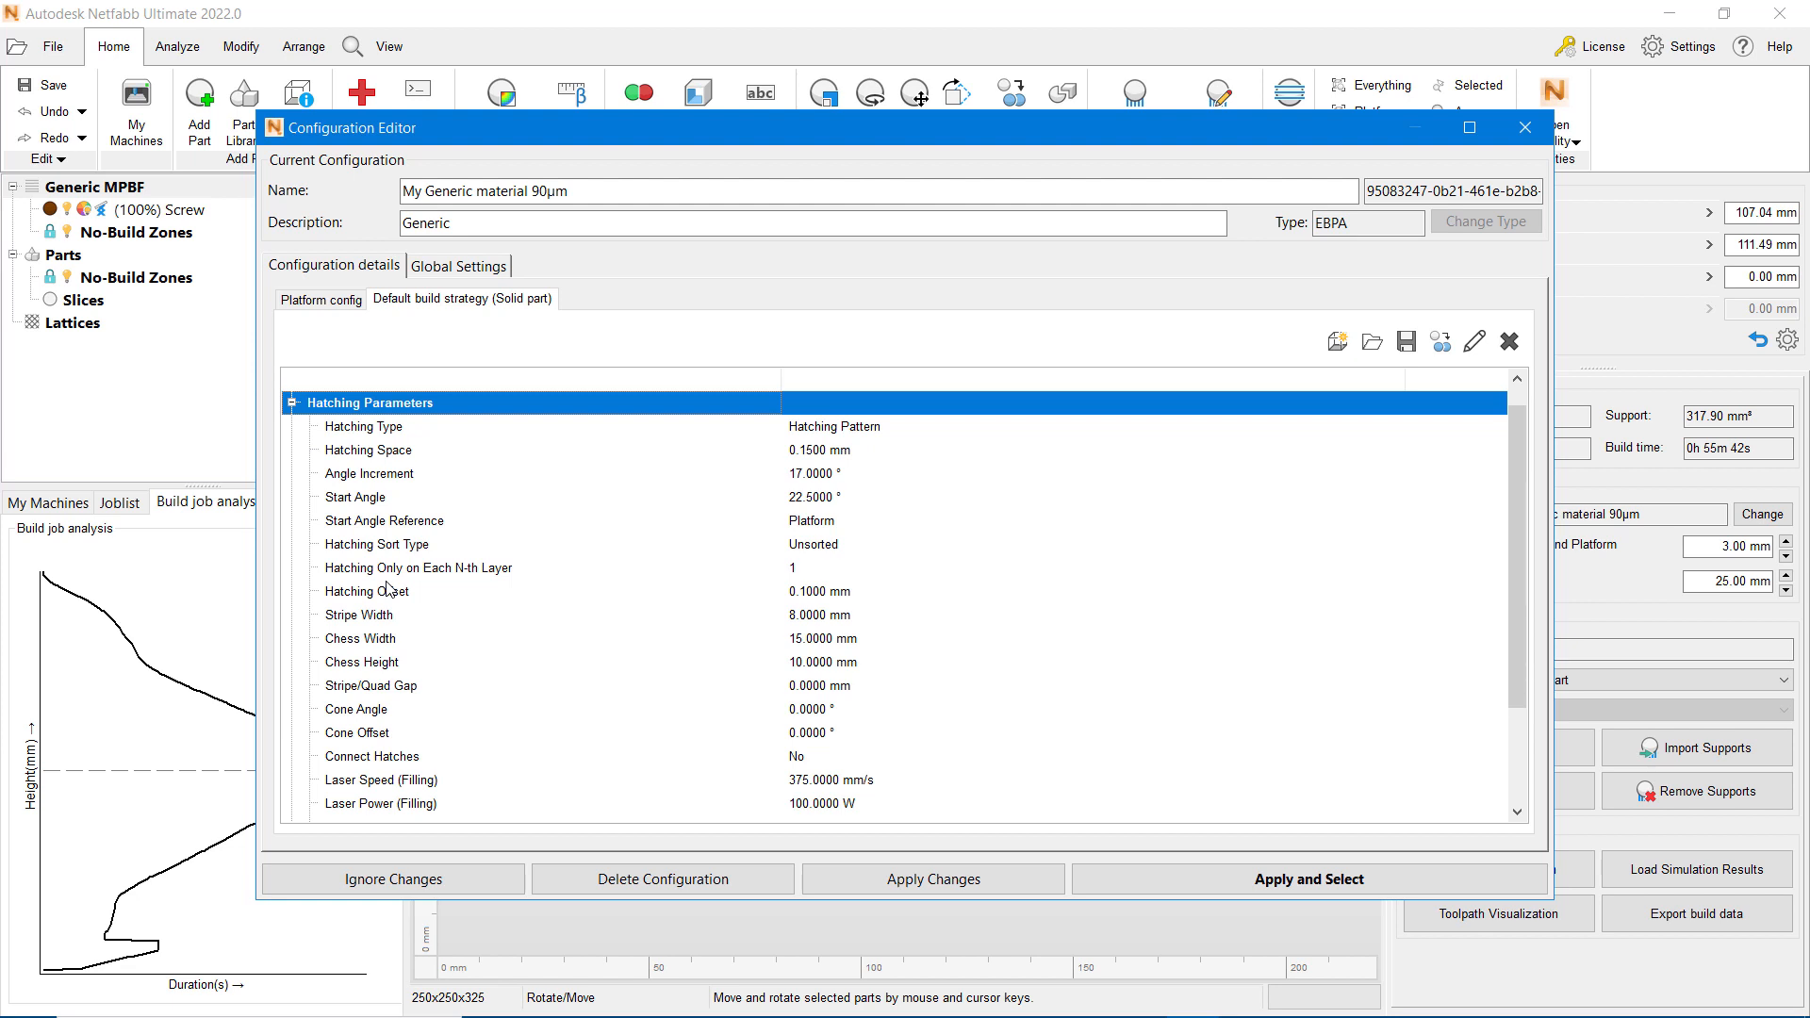
{"action": "left_click", "coordinate": [488, 573]}
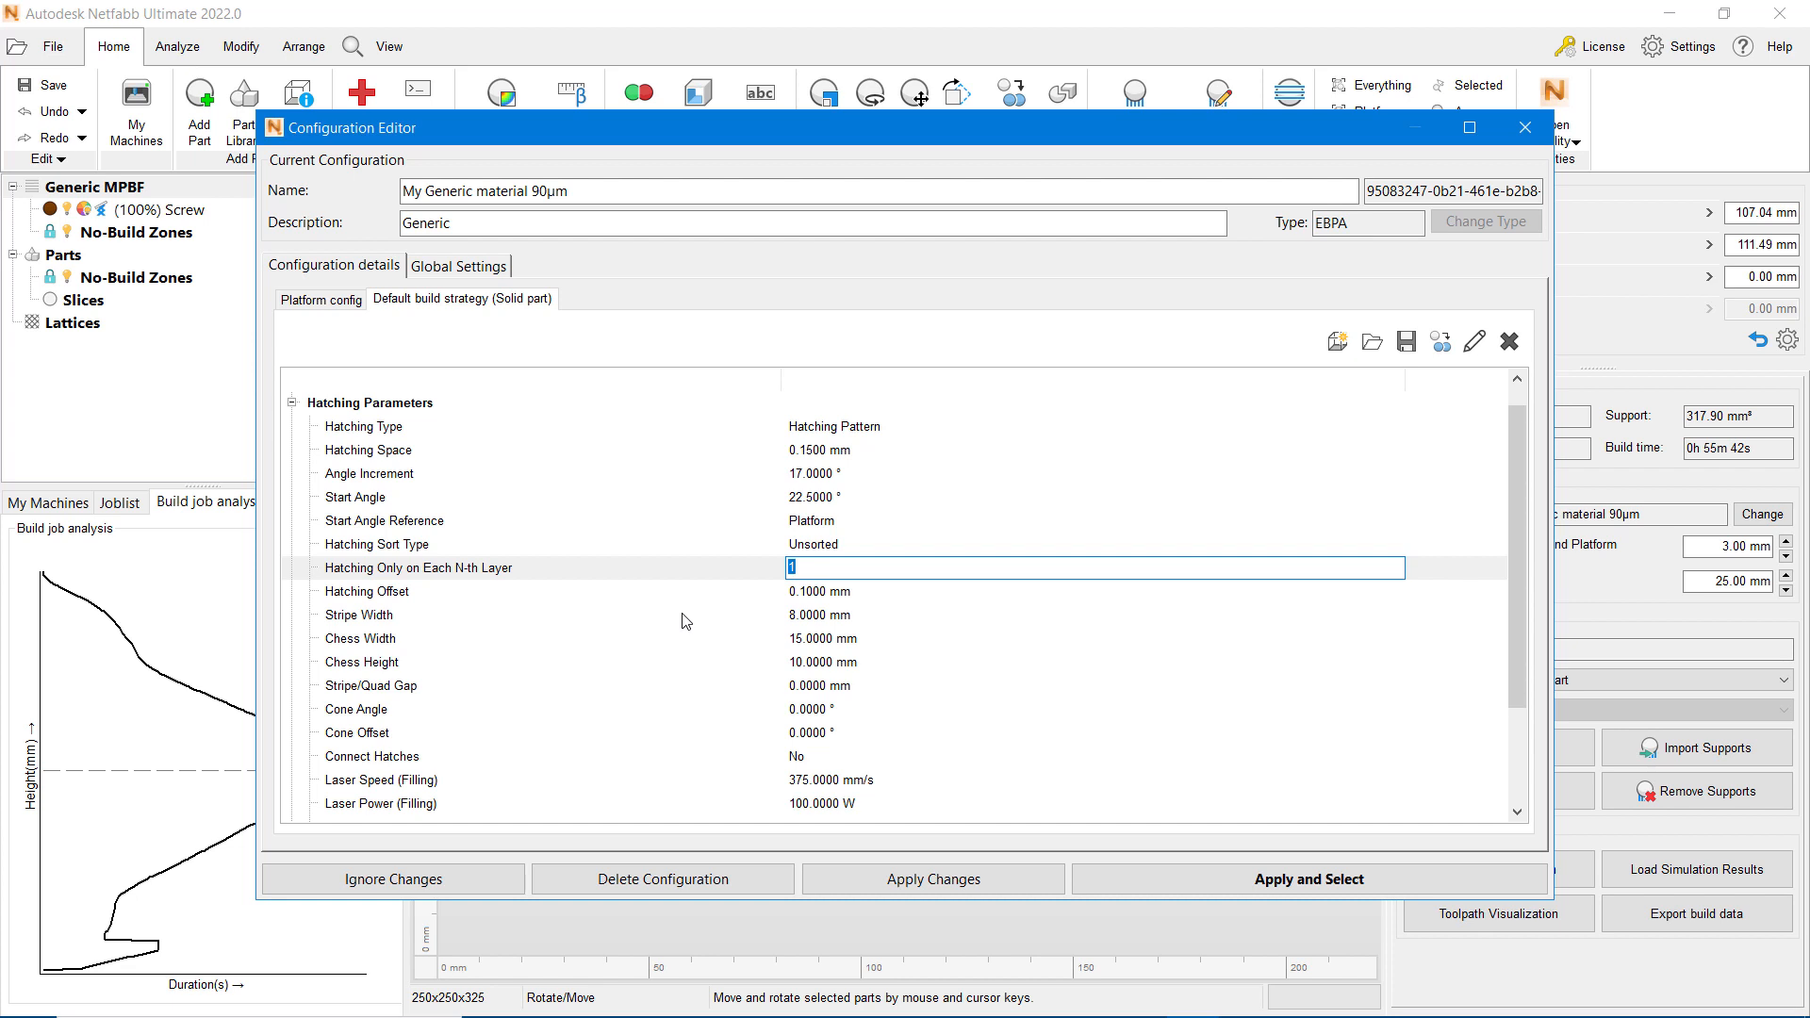
{"action": "type", "text": "2"}
{"action": "left_click", "coordinate": [1308, 879]}
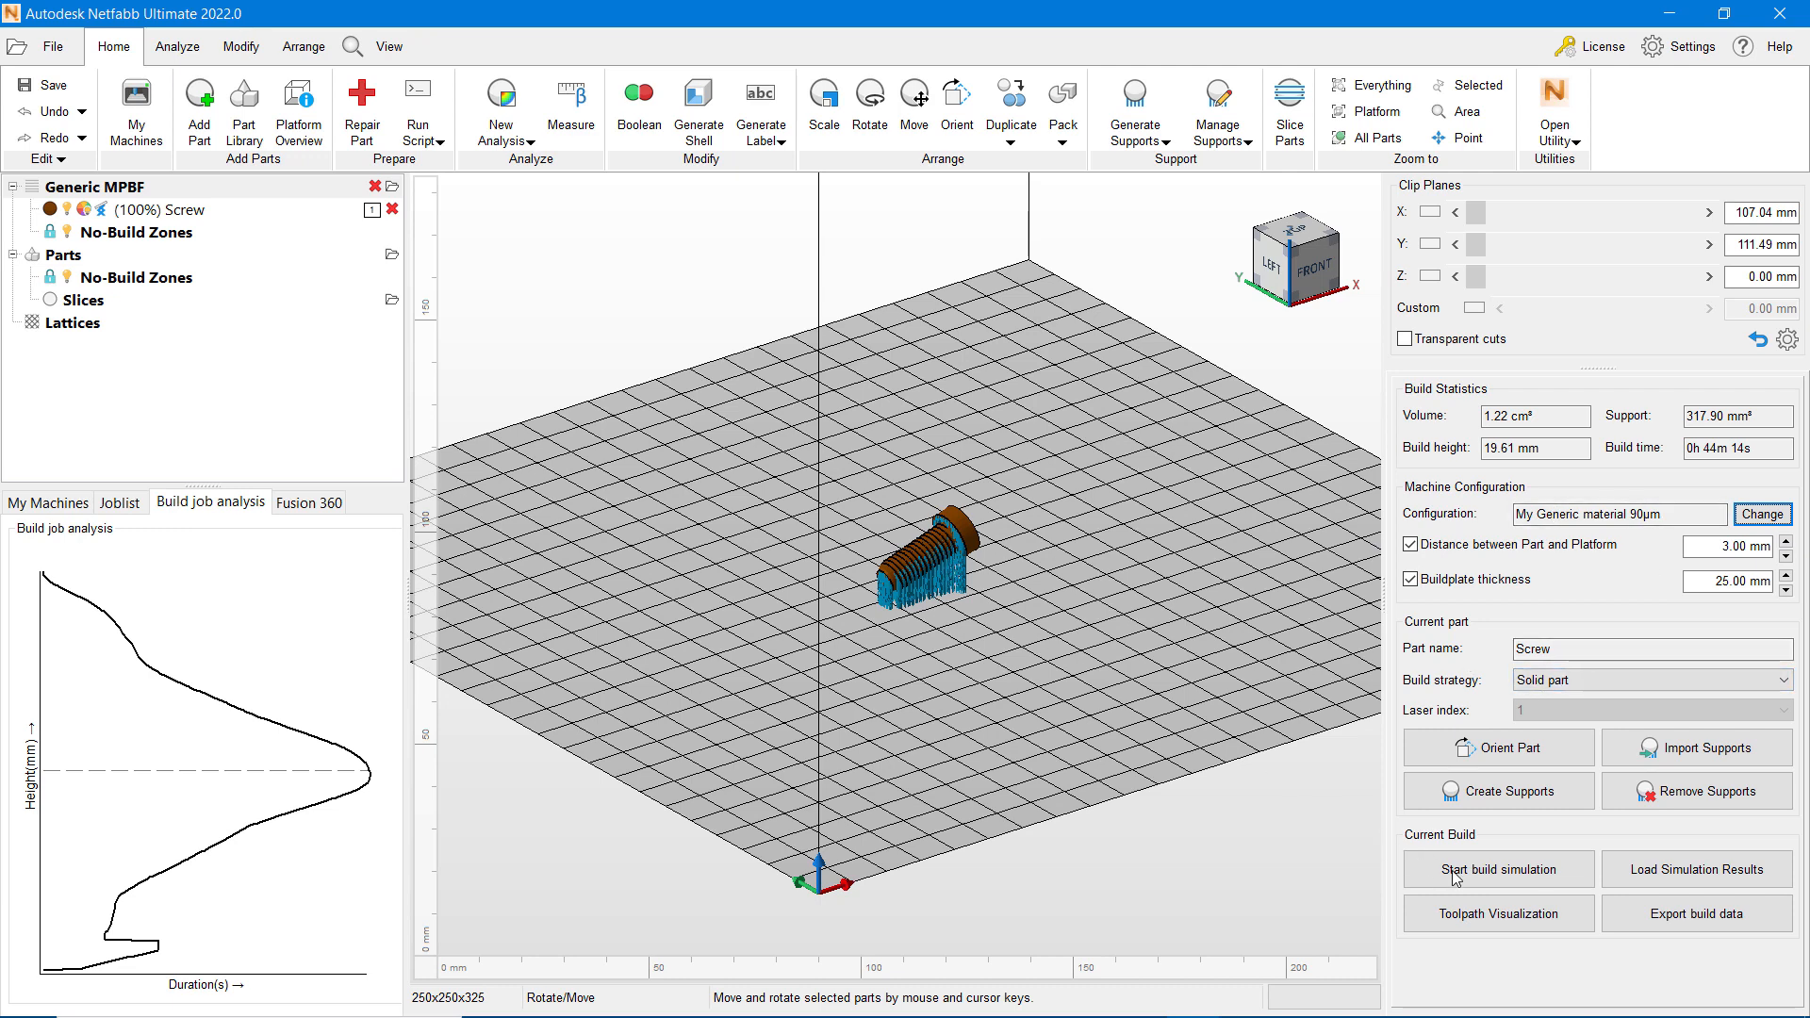
Step: Visualize the screw's toolpath, step through the layers from 110 to 120 to compare their hatching, and return to the build
{"action": "left_click", "coordinate": [1493, 919]}
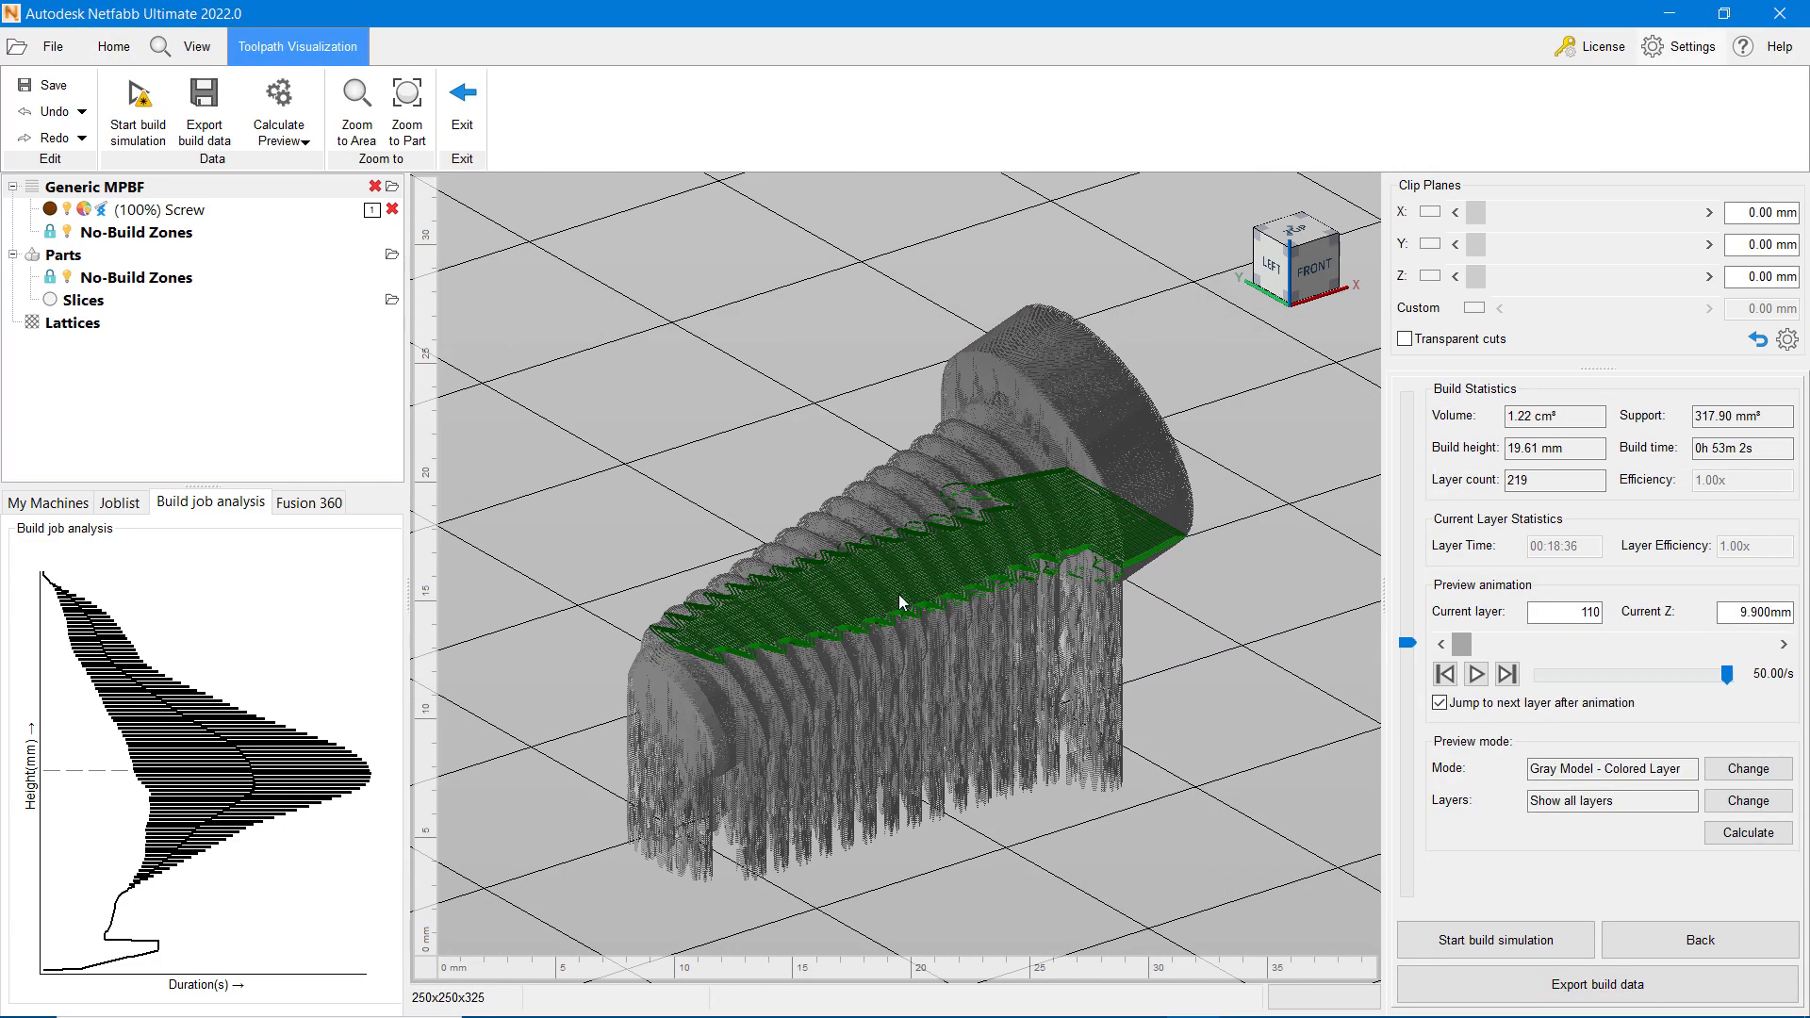
{"action": "scroll", "coordinate": [900, 604], "scroll_direction": "up", "scroll_amount": 4}
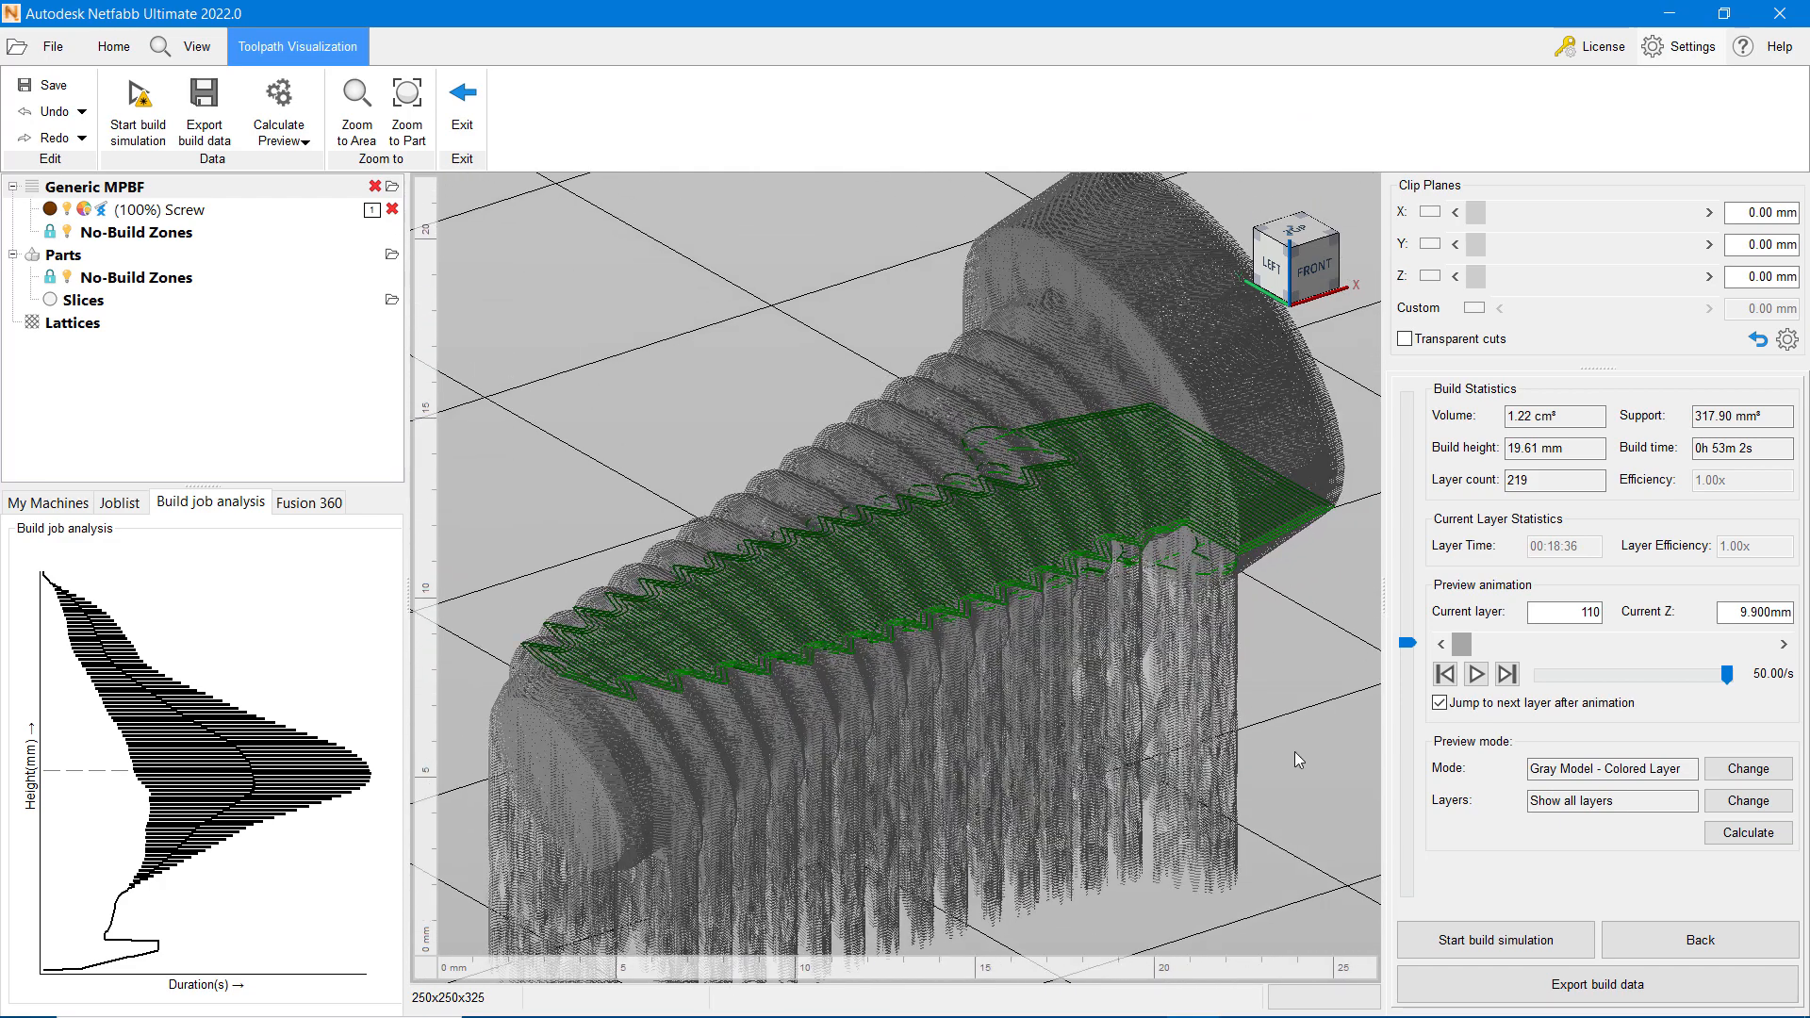
{"action": "left_click", "coordinate": [1406, 642]}
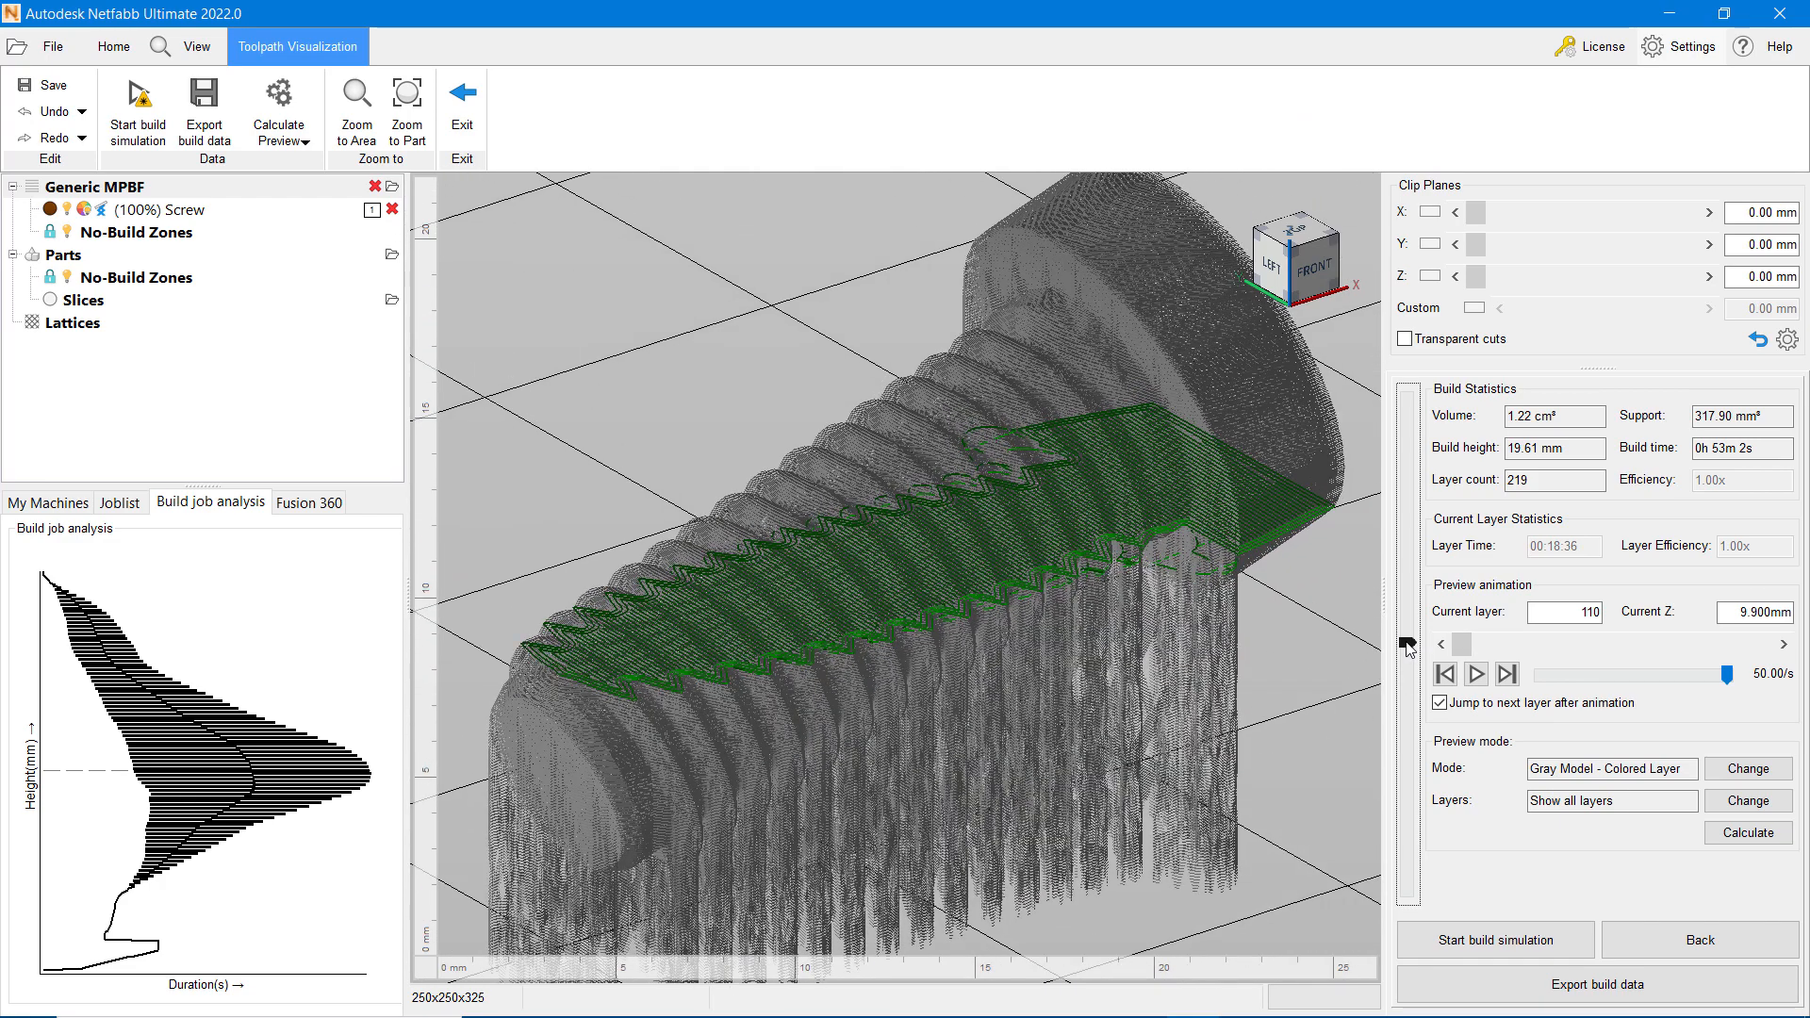
{"action": "key", "text": "Up"}
{"action": "key", "text": "Up"}
{"action": "key", "text": "Up"}
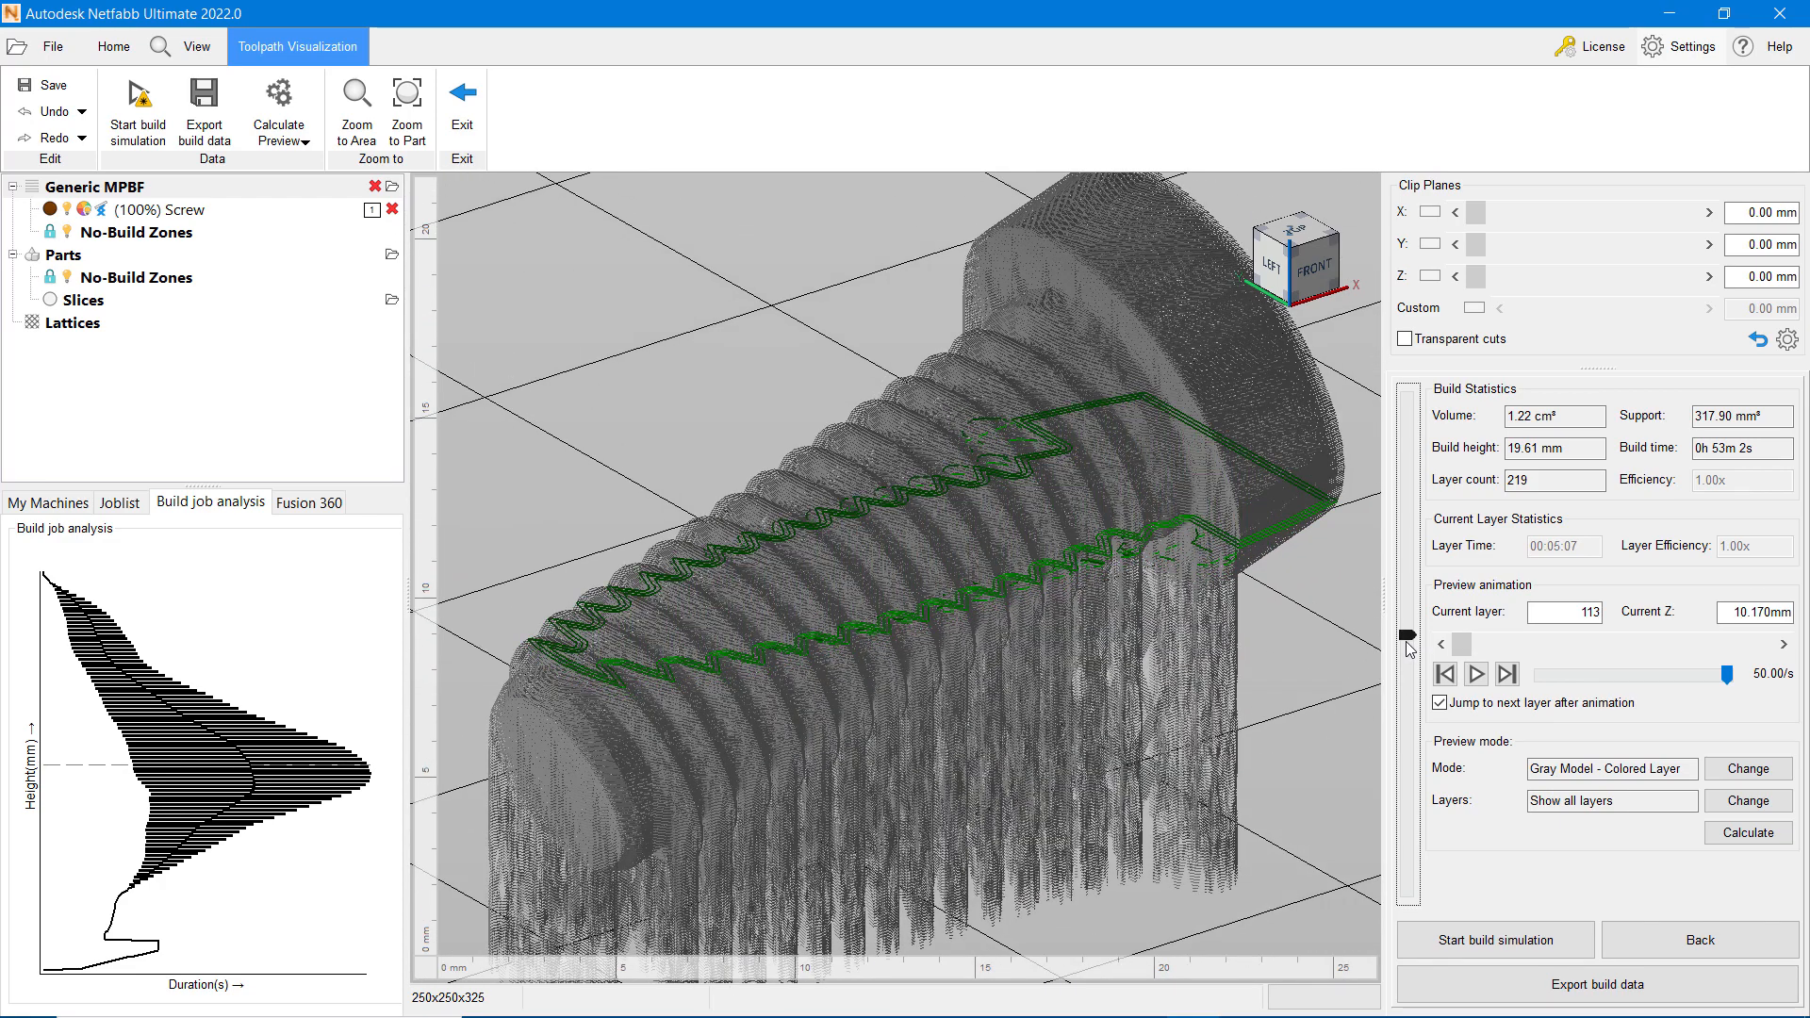
{"action": "key", "text": "Up"}
{"action": "key", "text": "Up"}
{"action": "key", "text": "Up"}
{"action": "key", "text": "Up"}
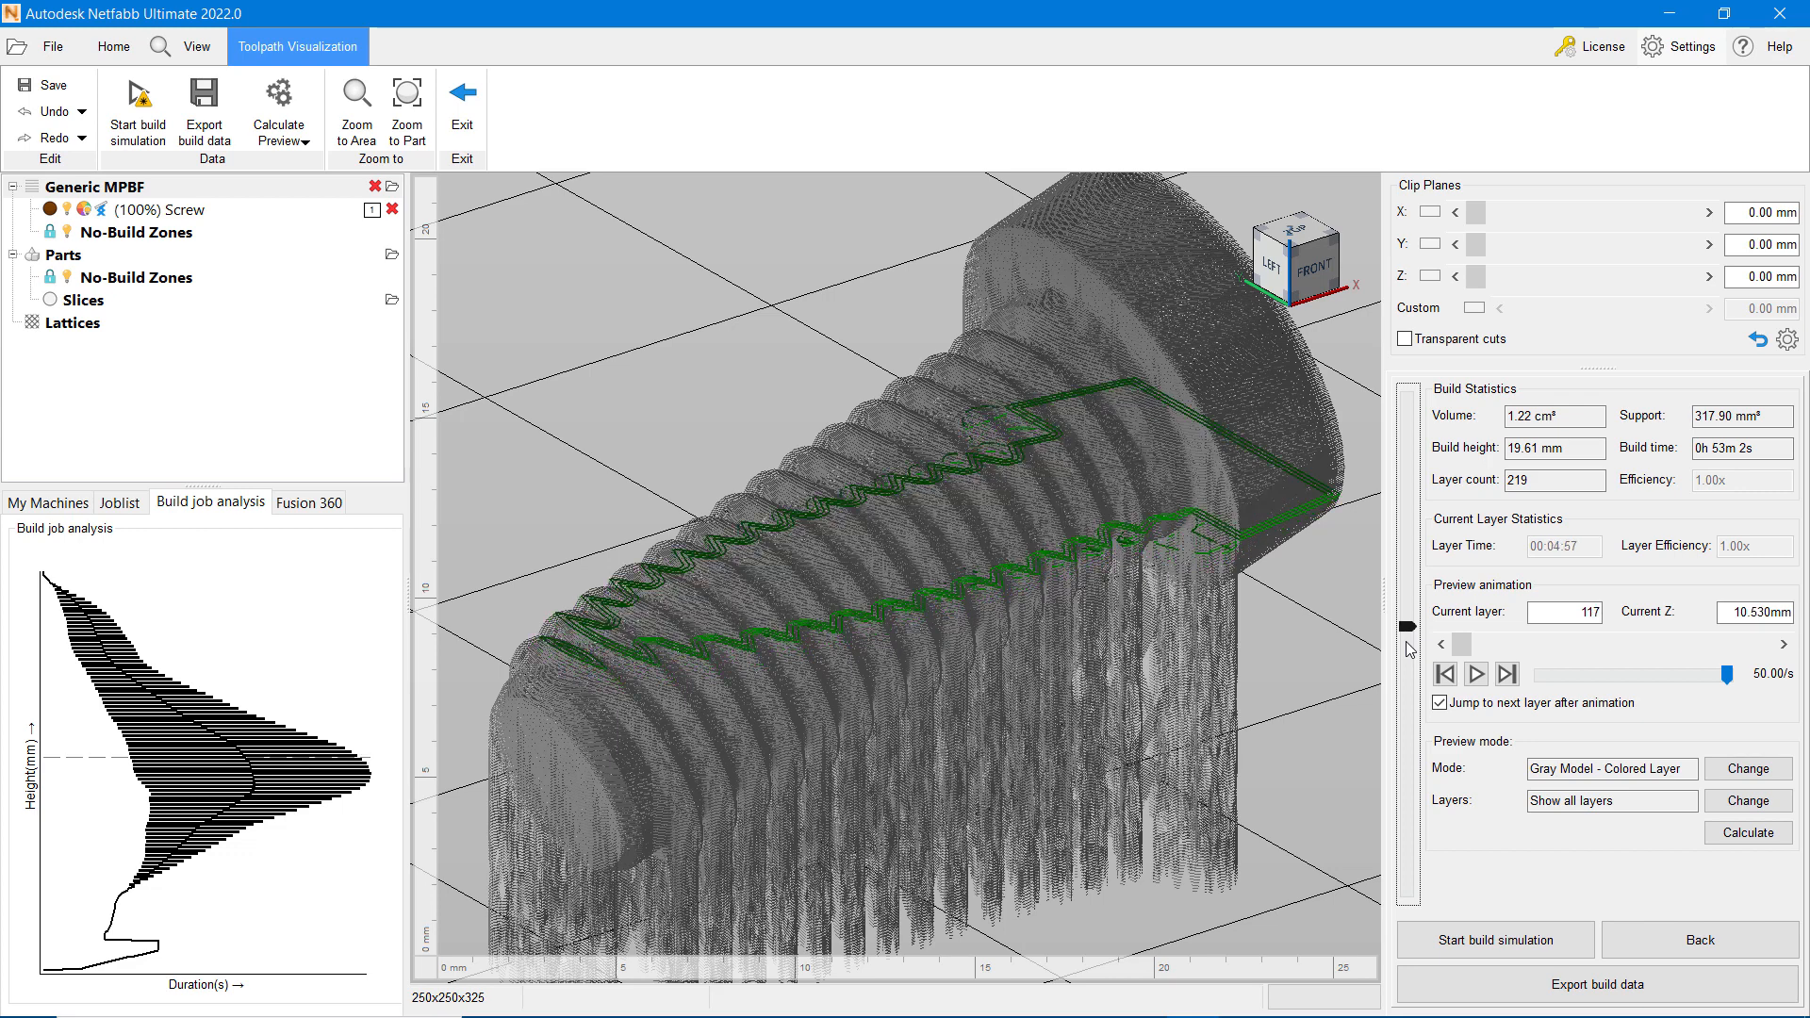
{"action": "key", "text": "Up"}
{"action": "key", "text": "Up"}
{"action": "key", "text": "Up"}
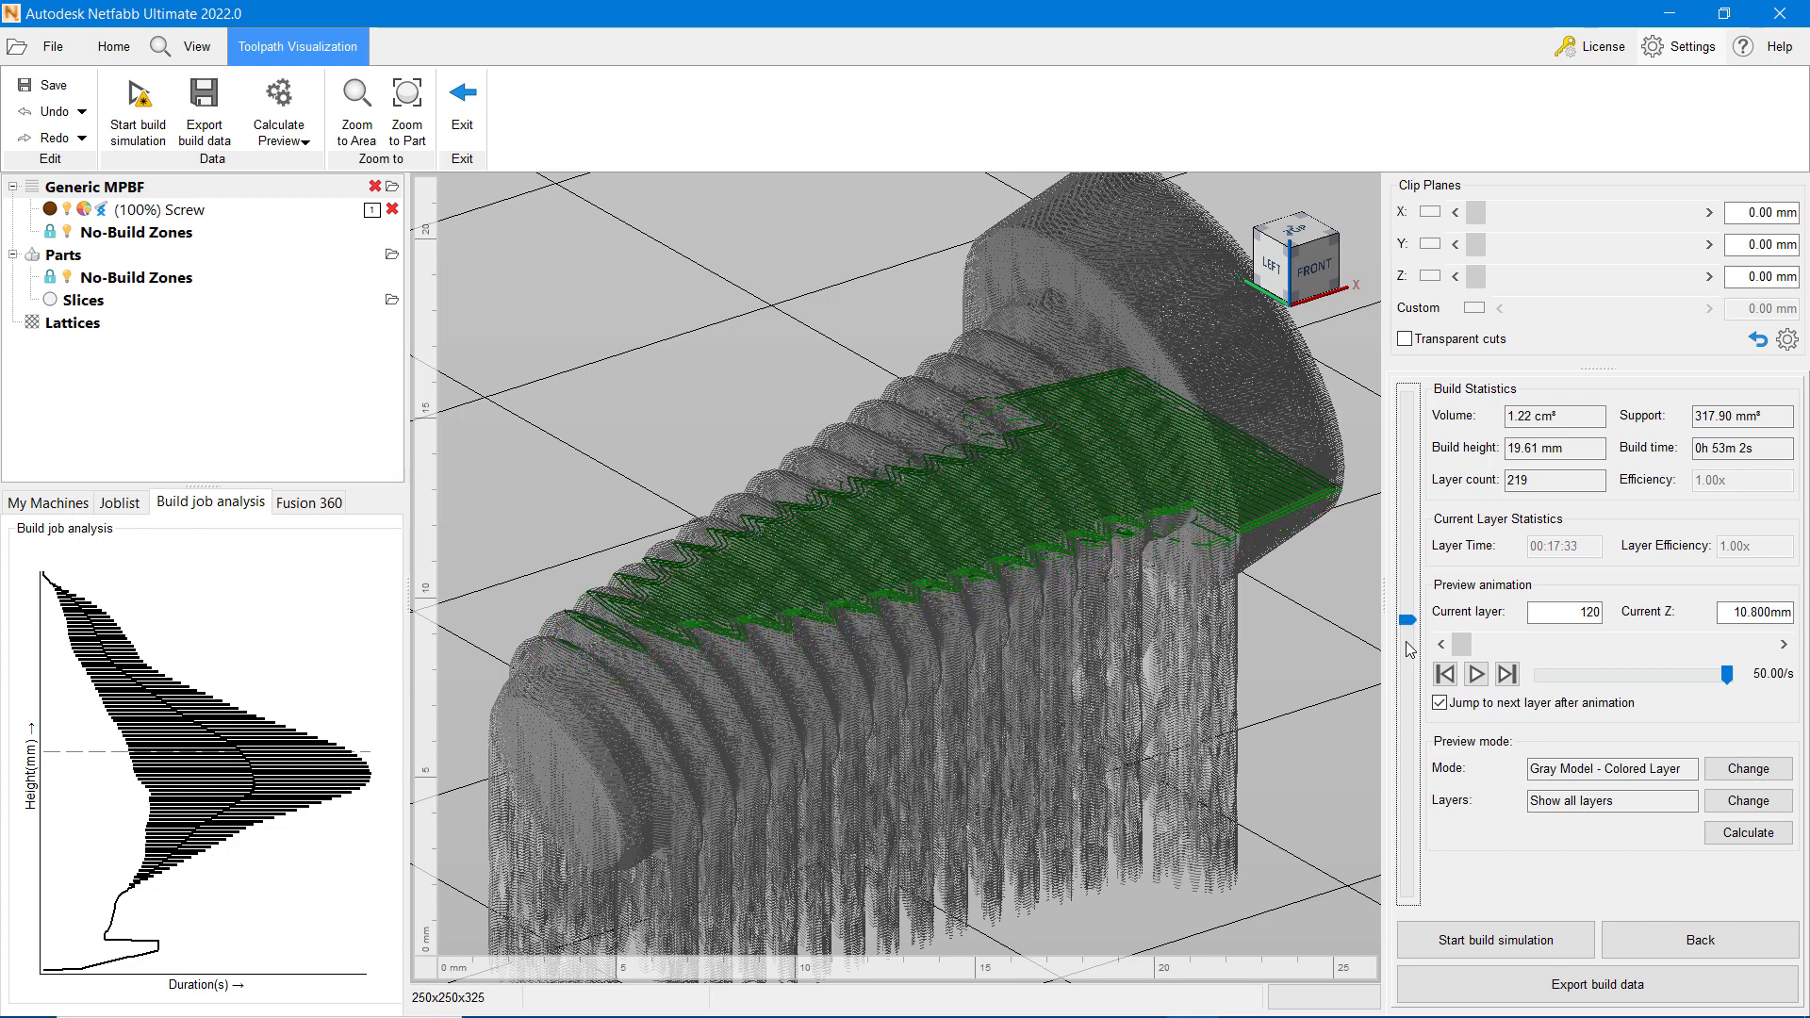
{"action": "left_click", "coordinate": [1671, 955]}
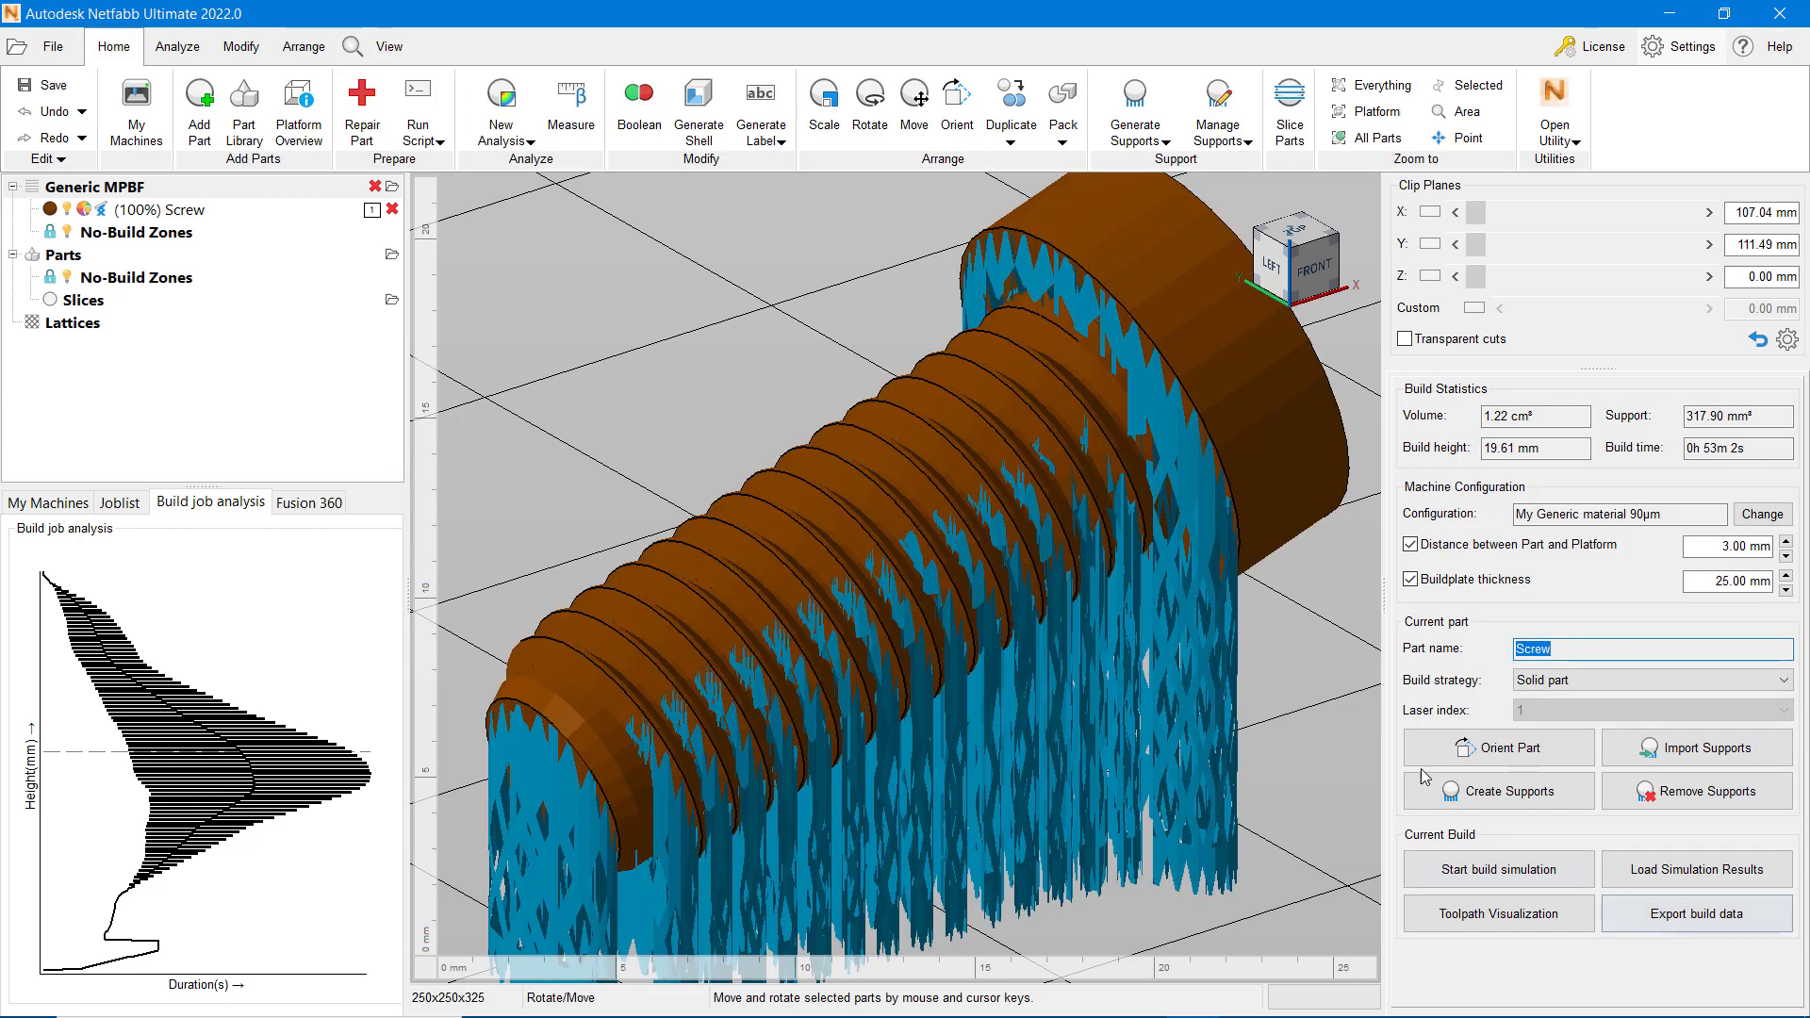
{"action": "scroll", "coordinate": [1051, 622], "scroll_direction": "down", "scroll_amount": 2}
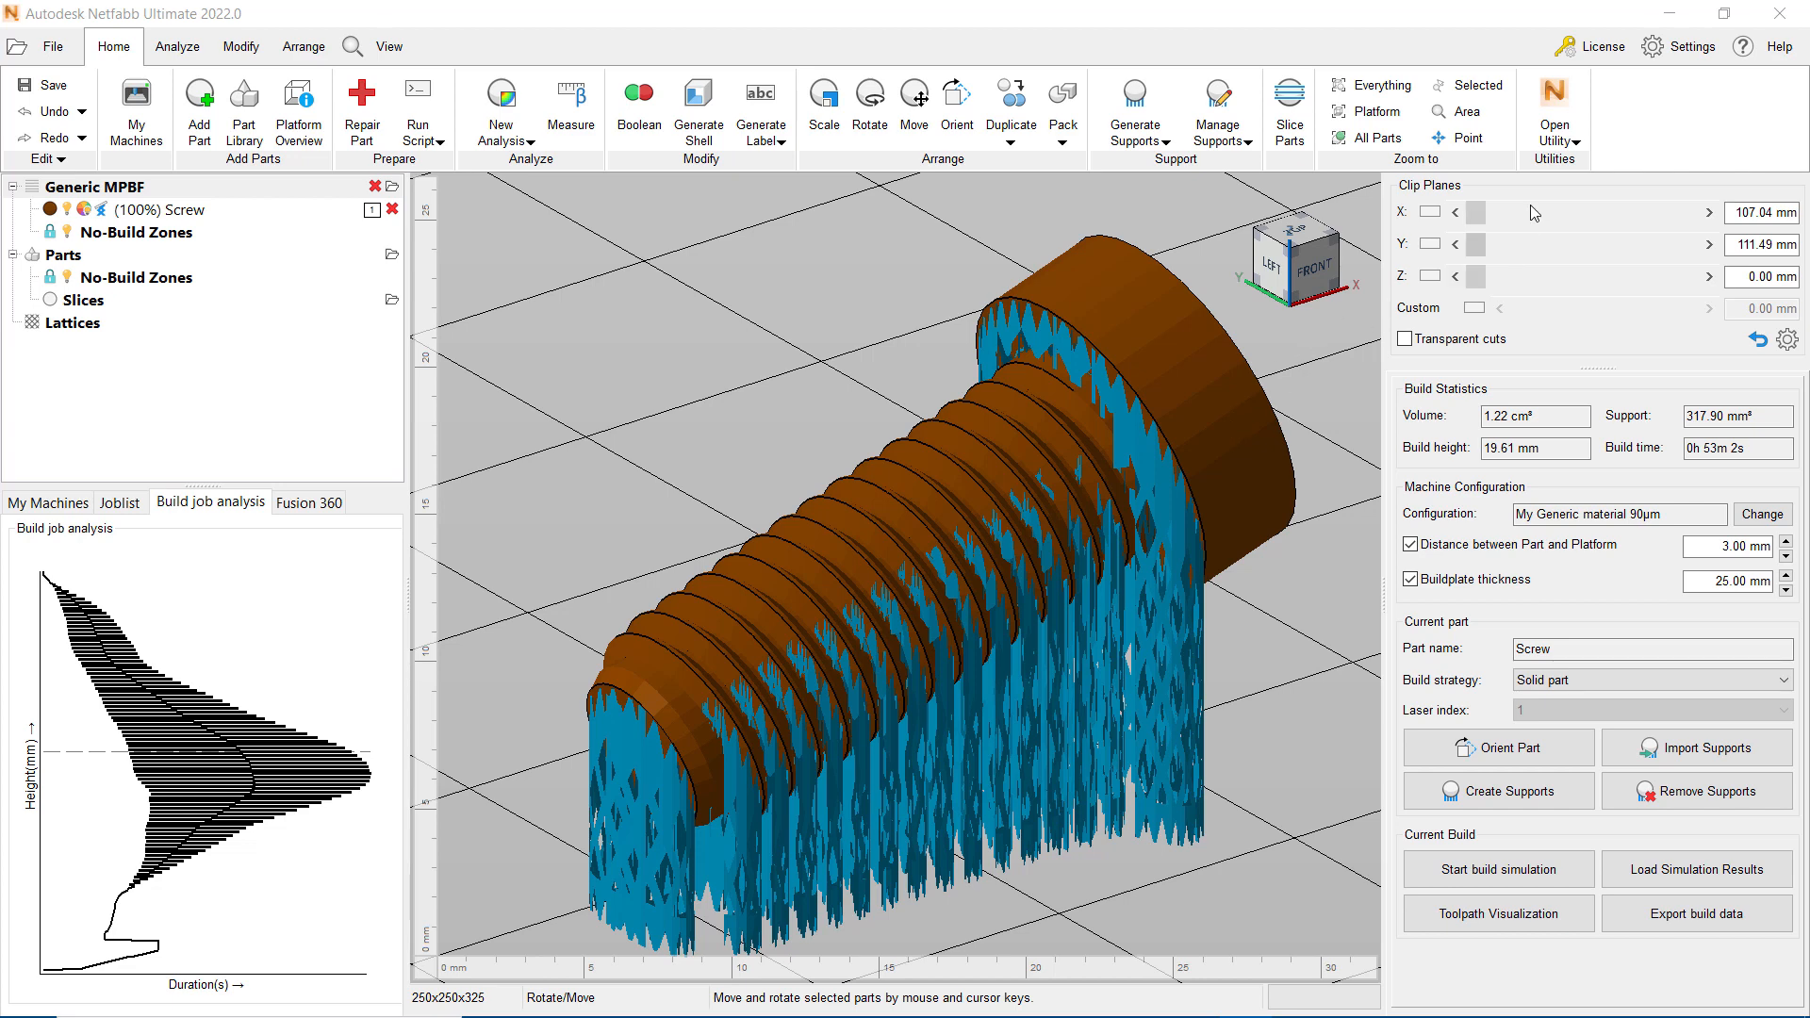
Step: Switch to the Advanced Toolpath Utility and start a new project, choosing the Checkerboard Hatching toolpathing example
{"action": "left_click", "coordinate": [1567, 142]}
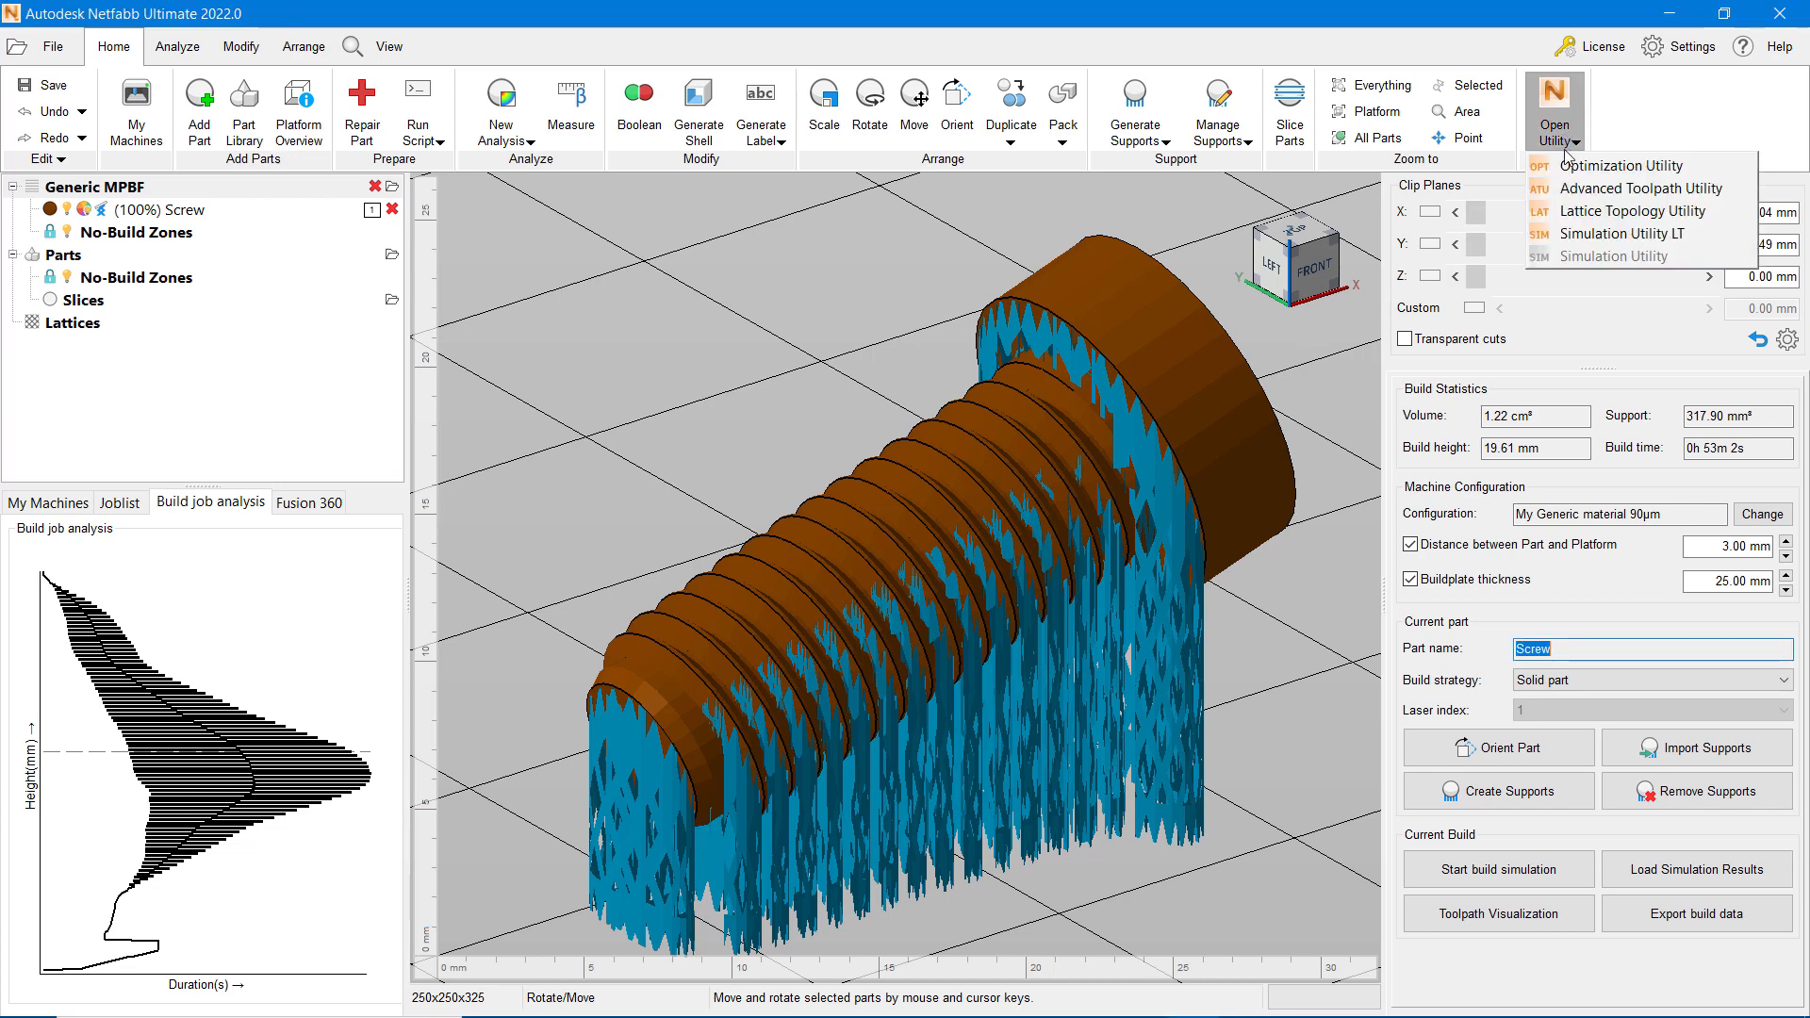
{"action": "left_click", "coordinate": [1735, 190]}
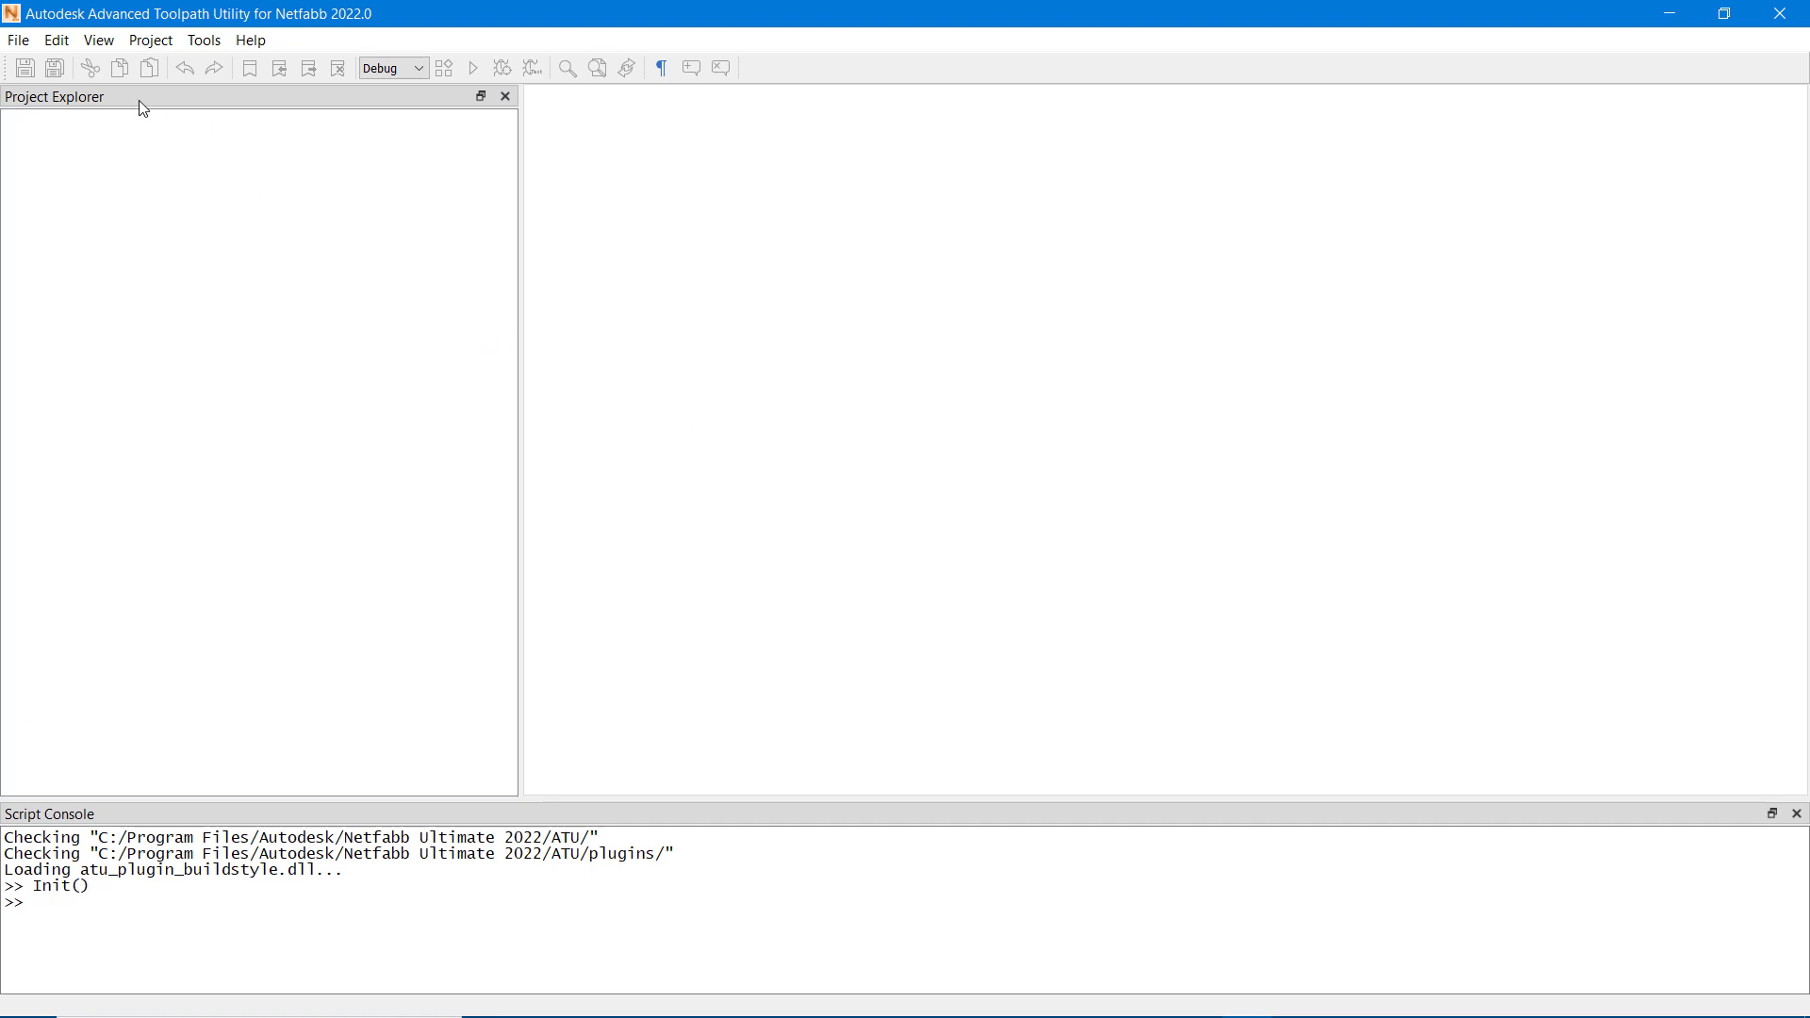
{"action": "left_click", "coordinate": [23, 42]}
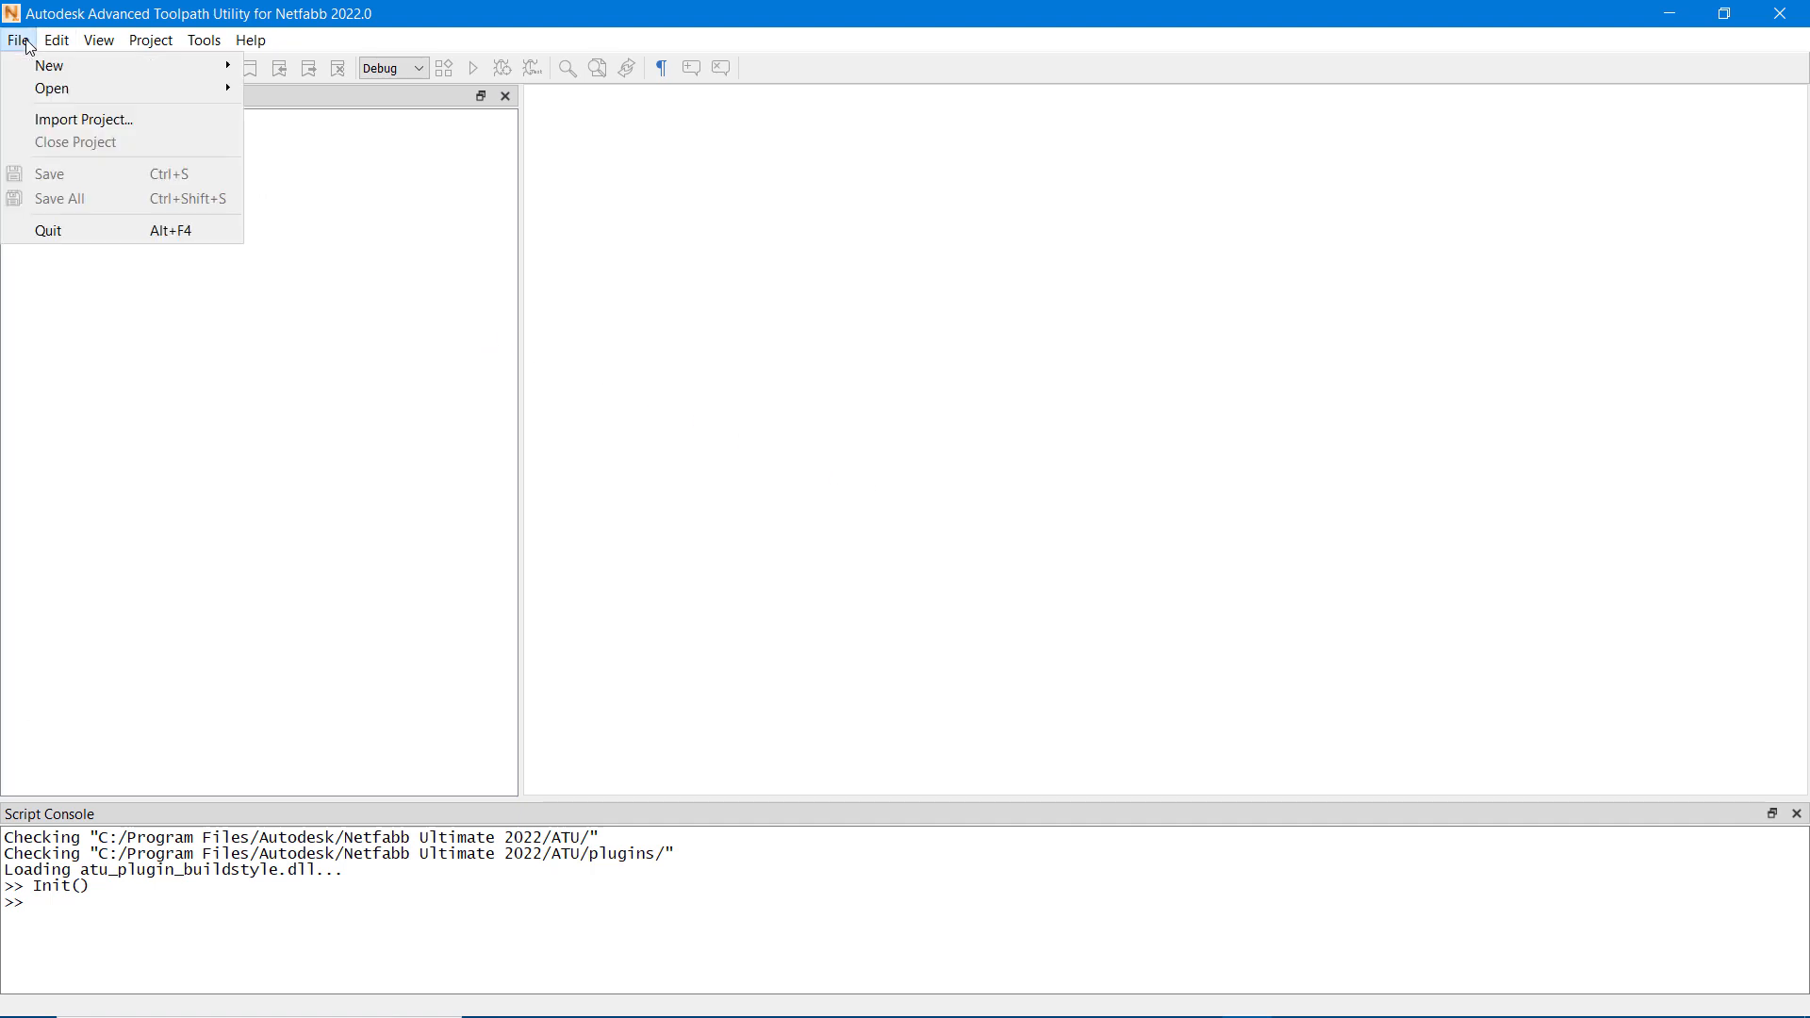
{"action": "mouse_move", "coordinate": [47, 66]}
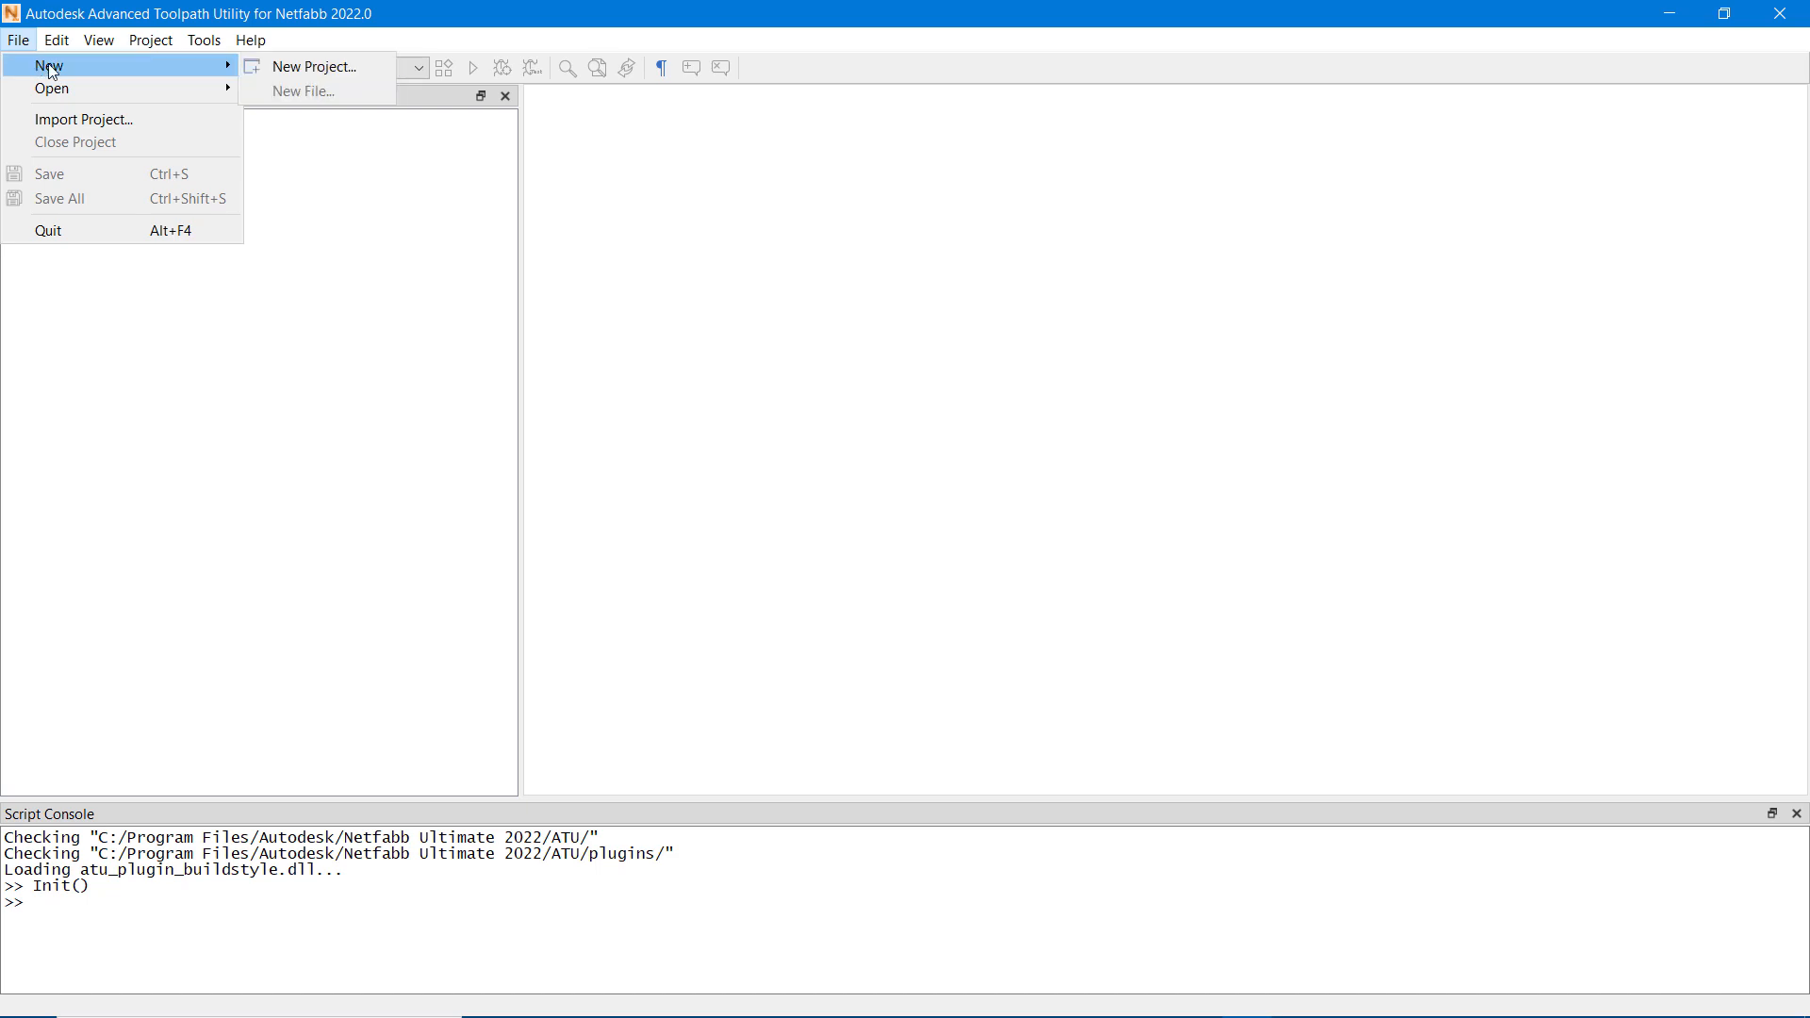
{"action": "left_click", "coordinate": [308, 66]}
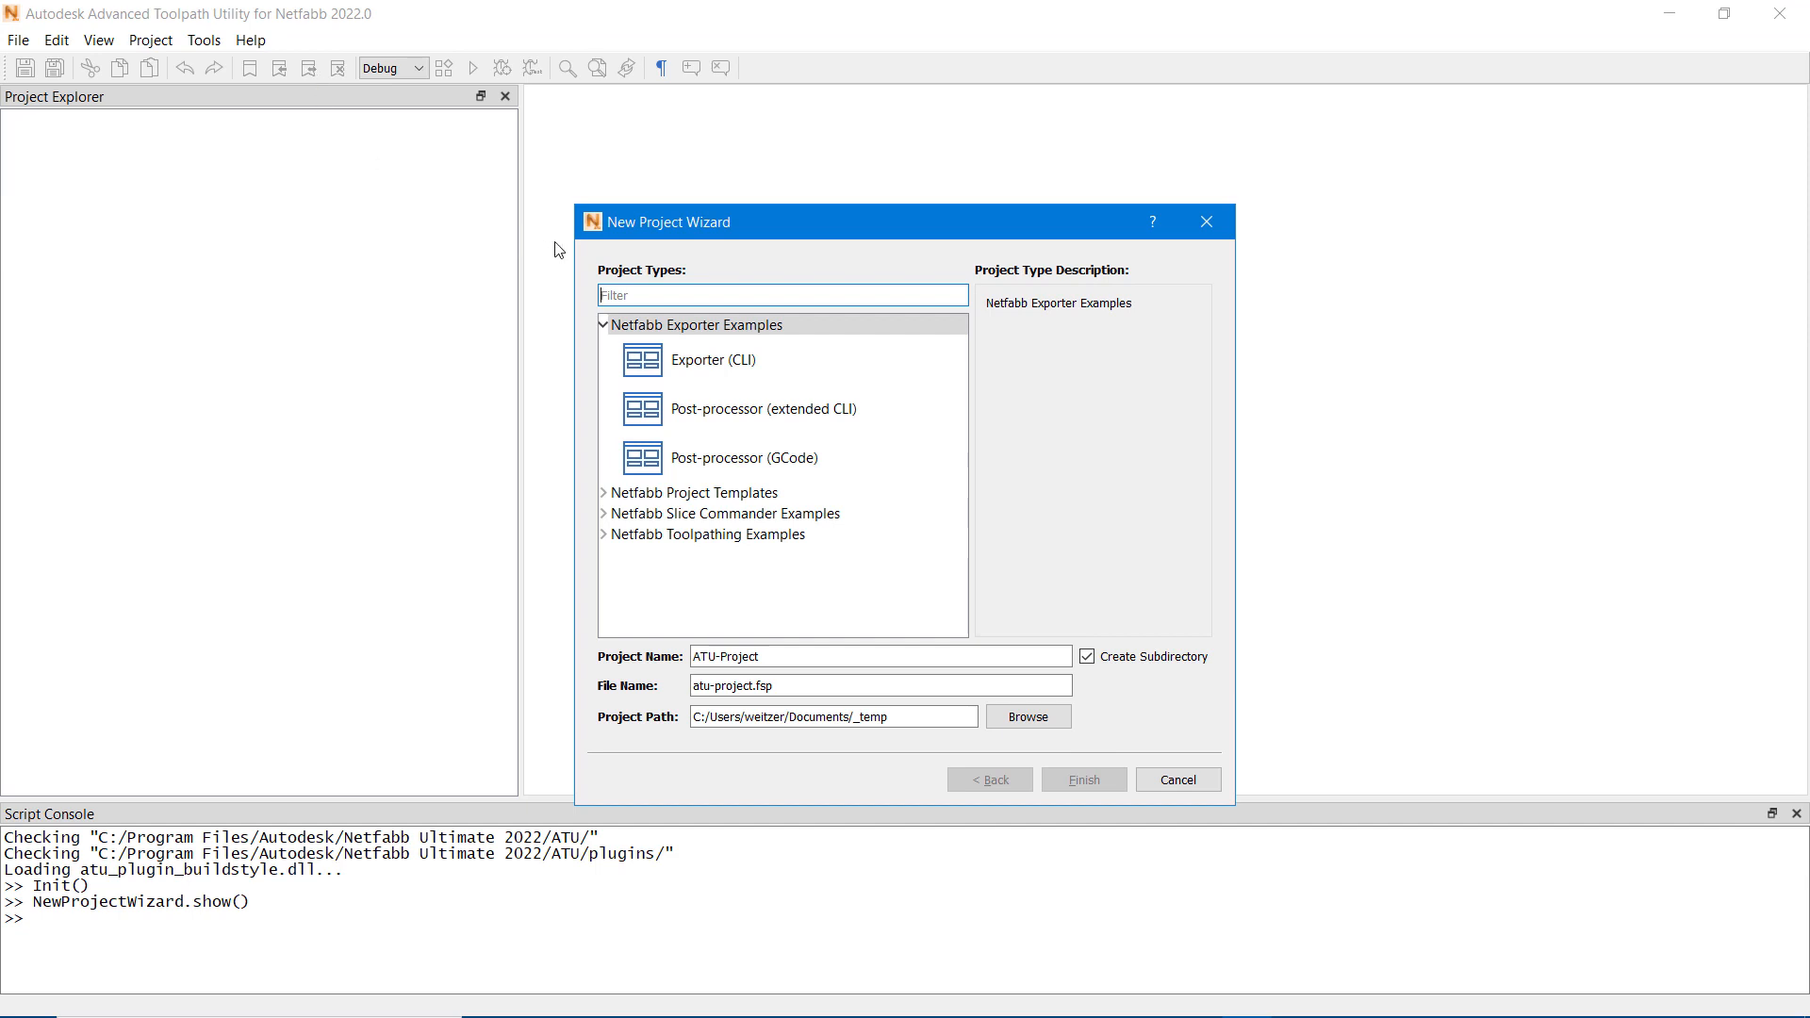
{"action": "type", "text": "chess"}
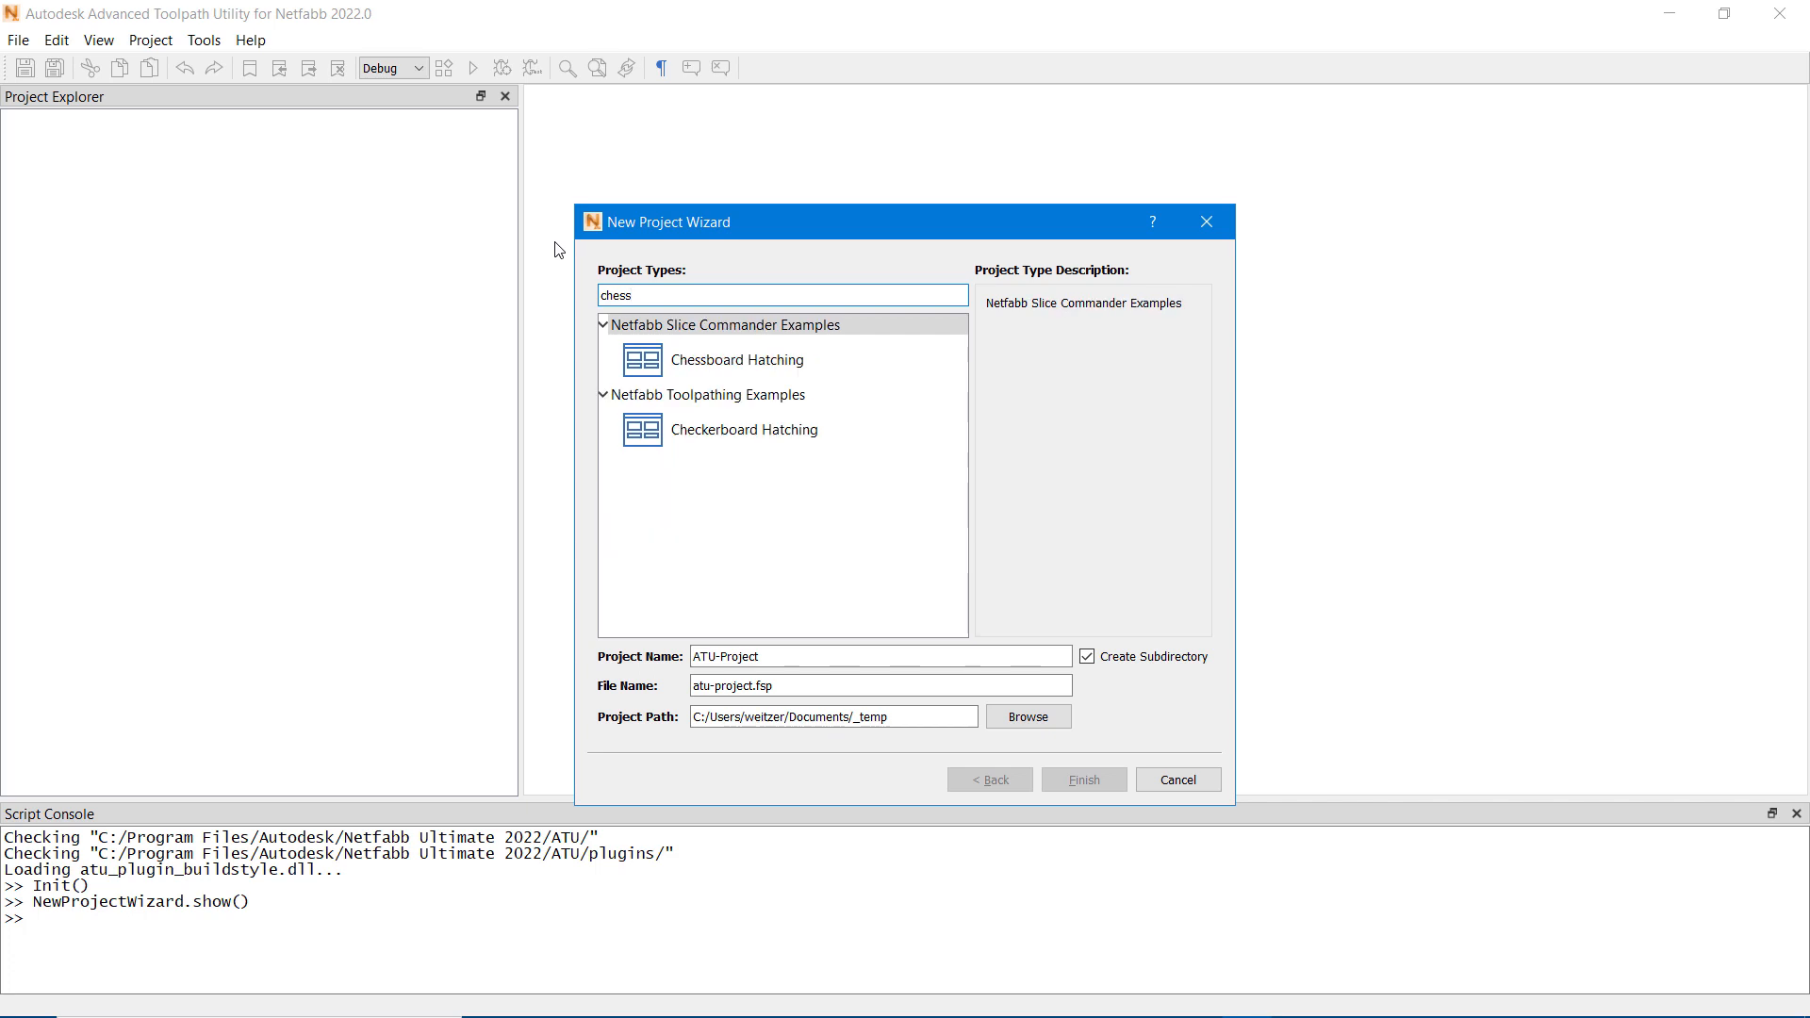
{"action": "left_click", "coordinate": [794, 439]}
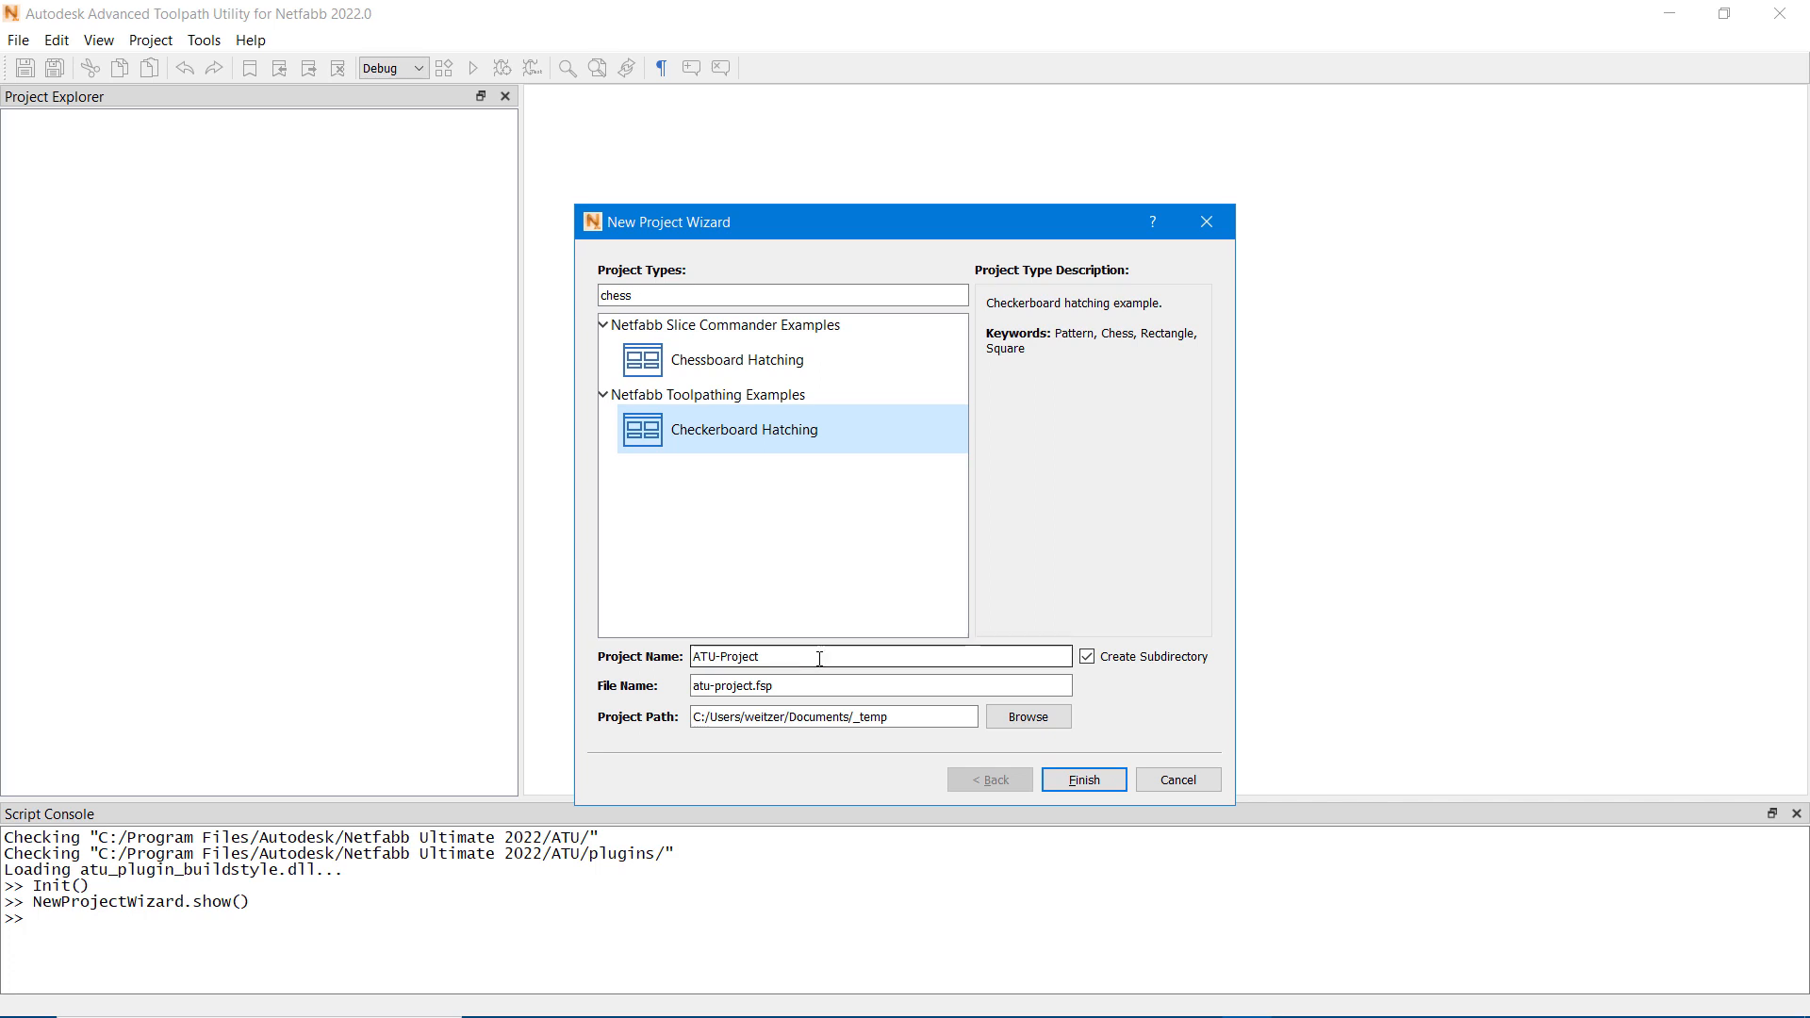
Step: Name the new project myFirstProject and create it
{"action": "left_click", "coordinate": [782, 658]}
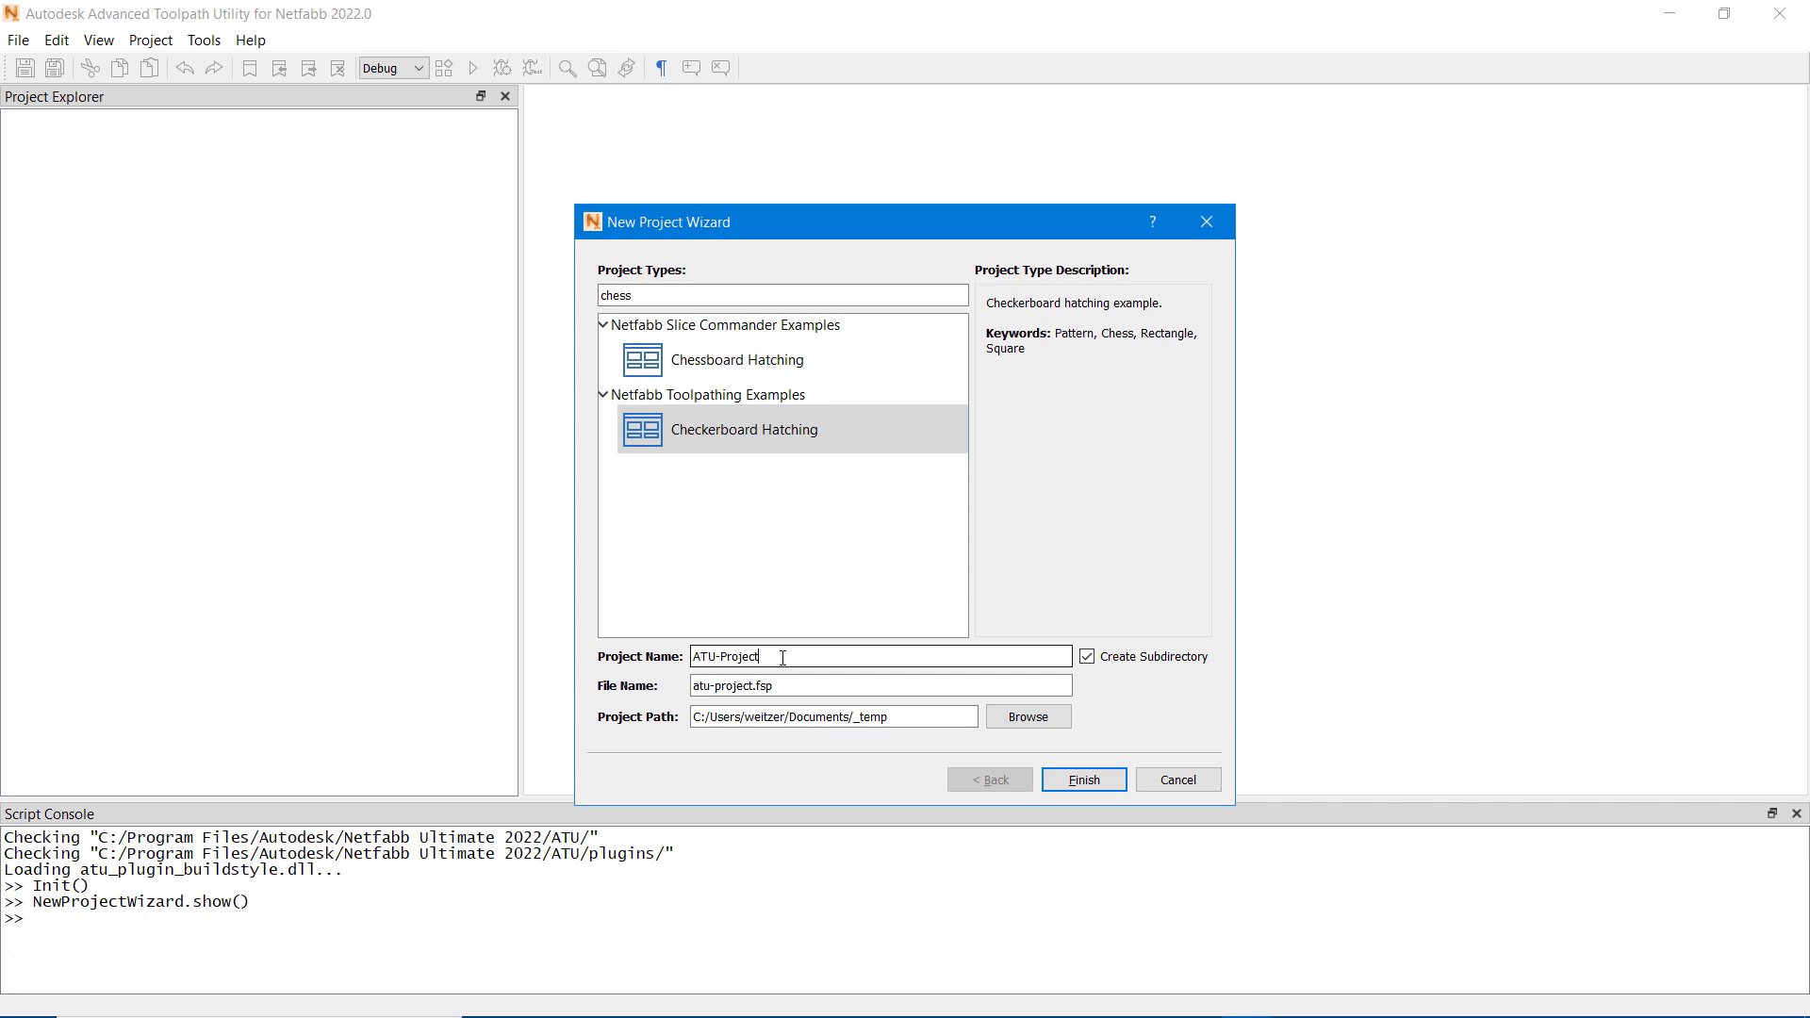
{"action": "key", "text": "ctrl+a"}
{"action": "type", "text": "myFirstProject"}
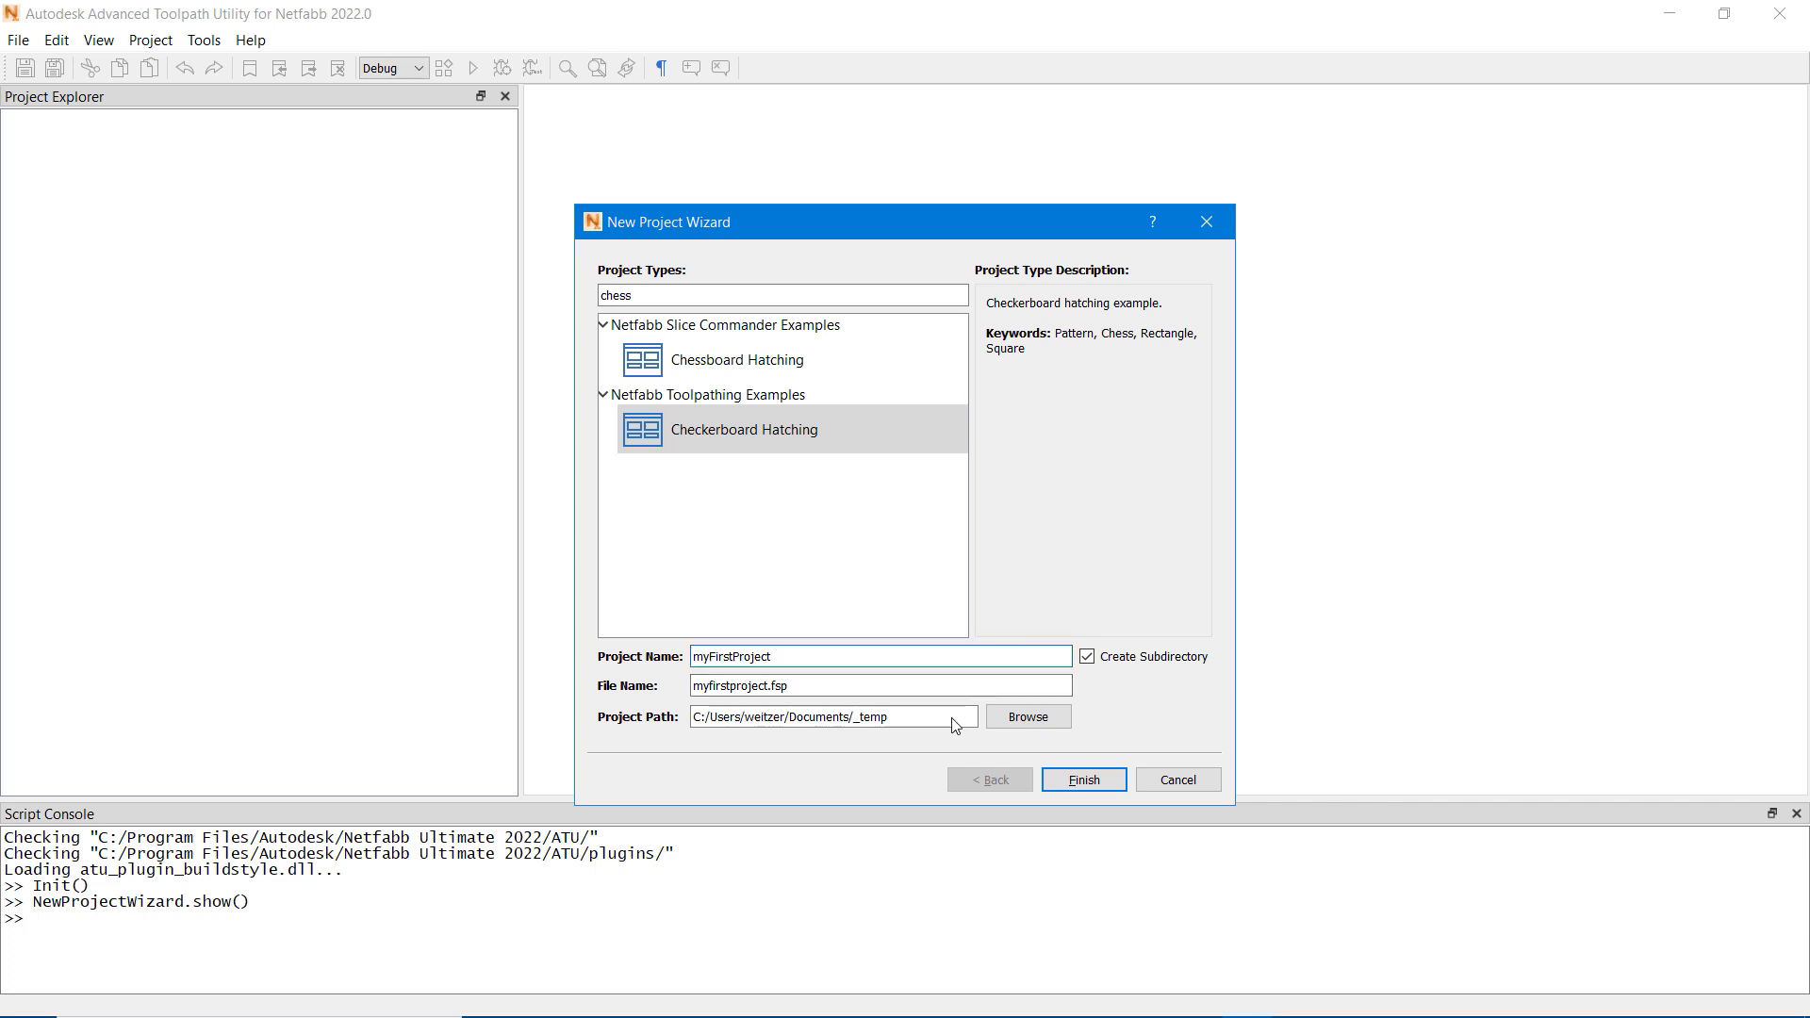
{"action": "left_click", "coordinate": [1098, 781]}
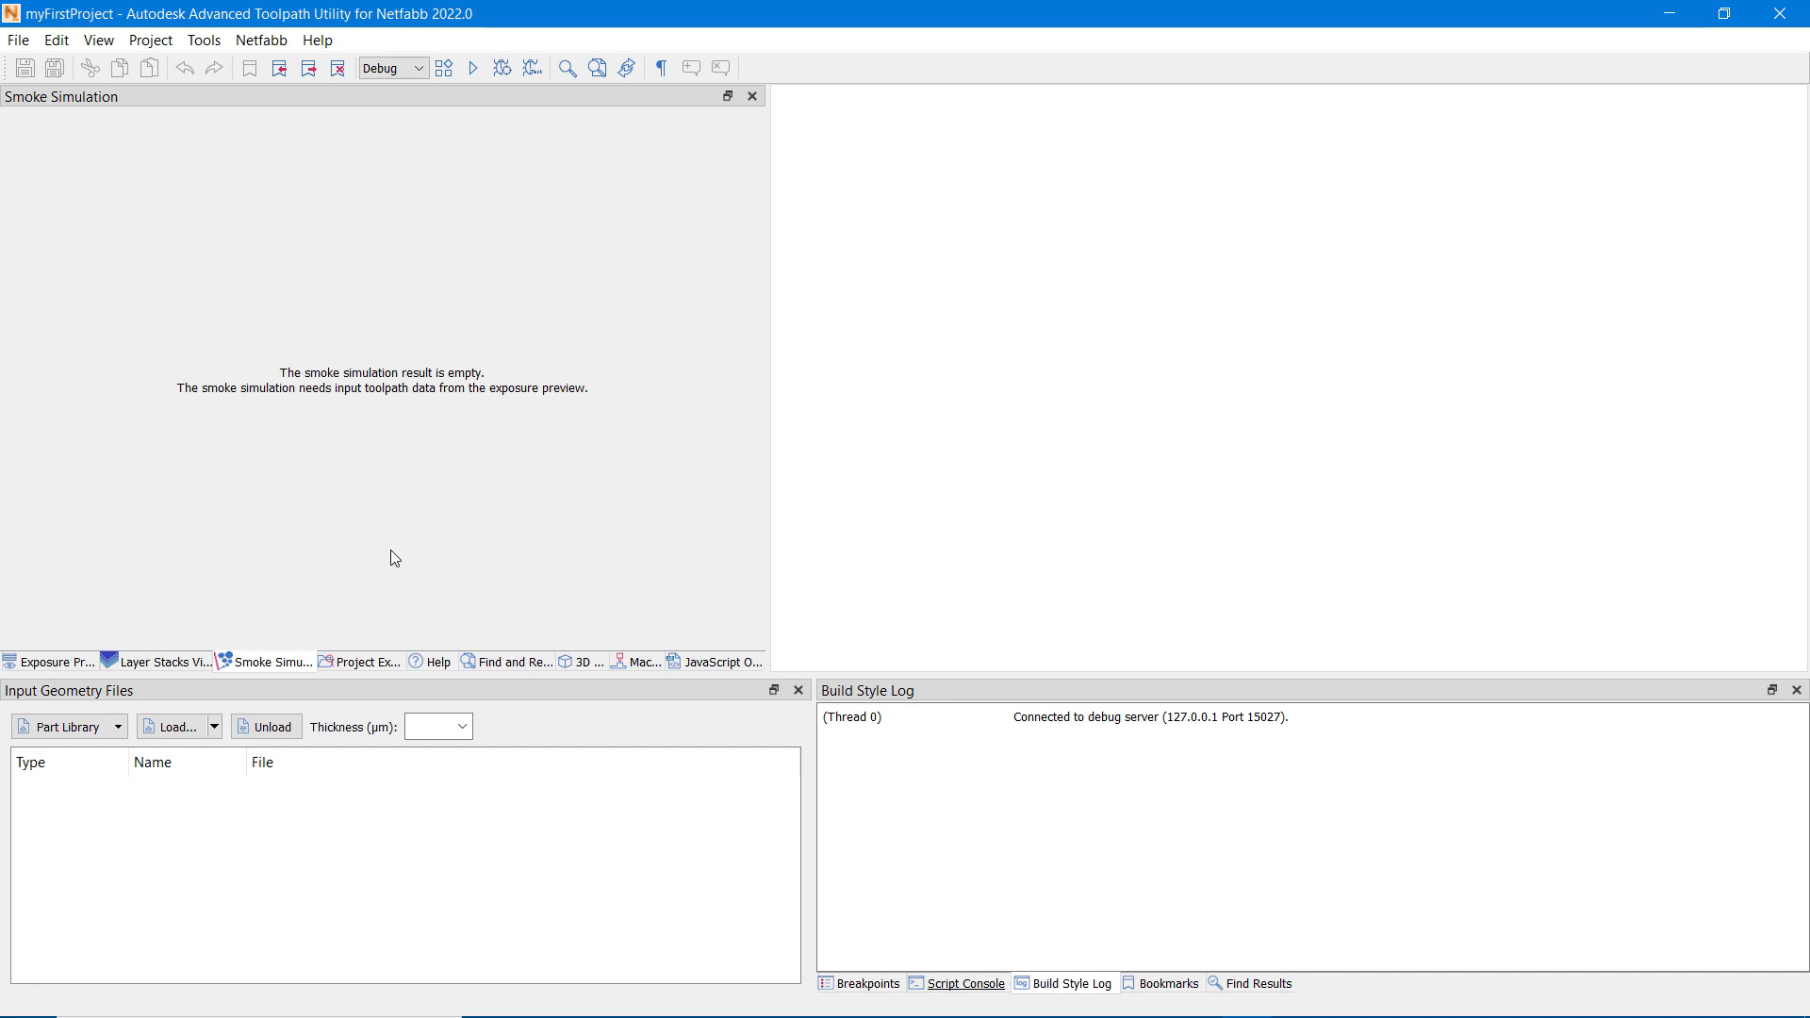
Step: Show the exposure preview and import the Cartoon Car from the part library with a 100 µm layer thickness
{"action": "left_click", "coordinate": [67, 669]}
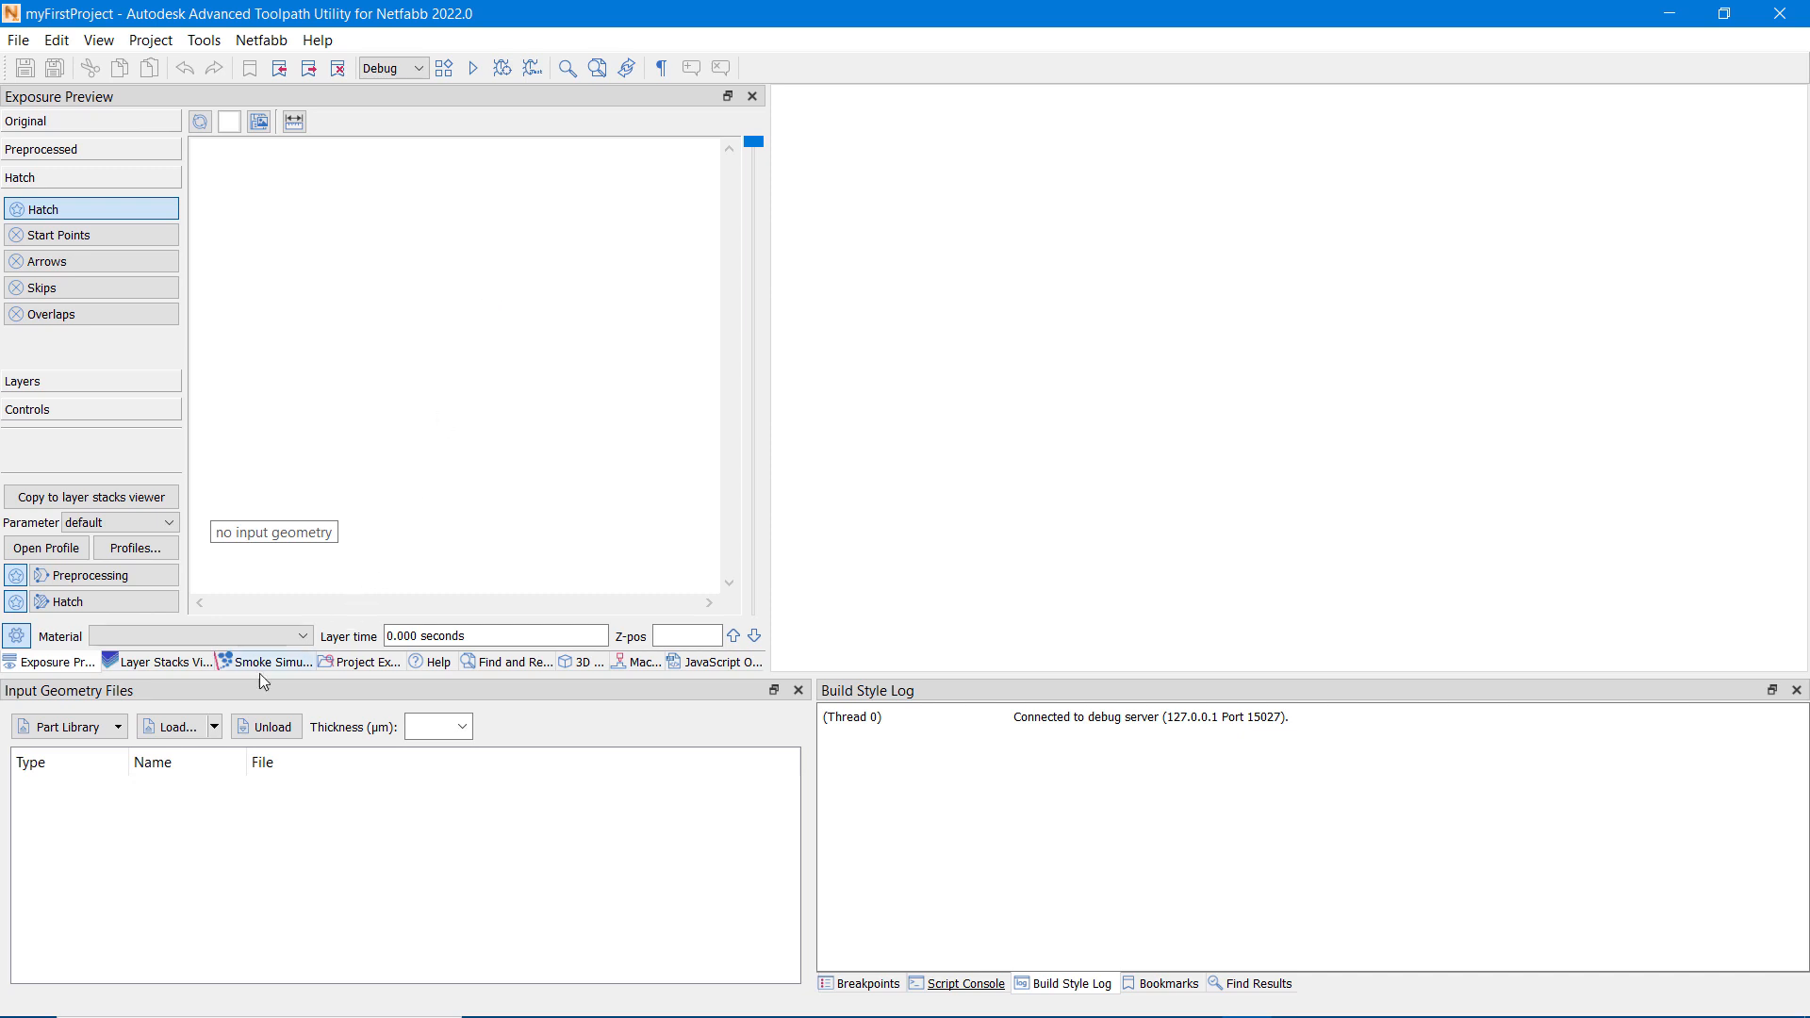
{"action": "left_click", "coordinate": [120, 729]}
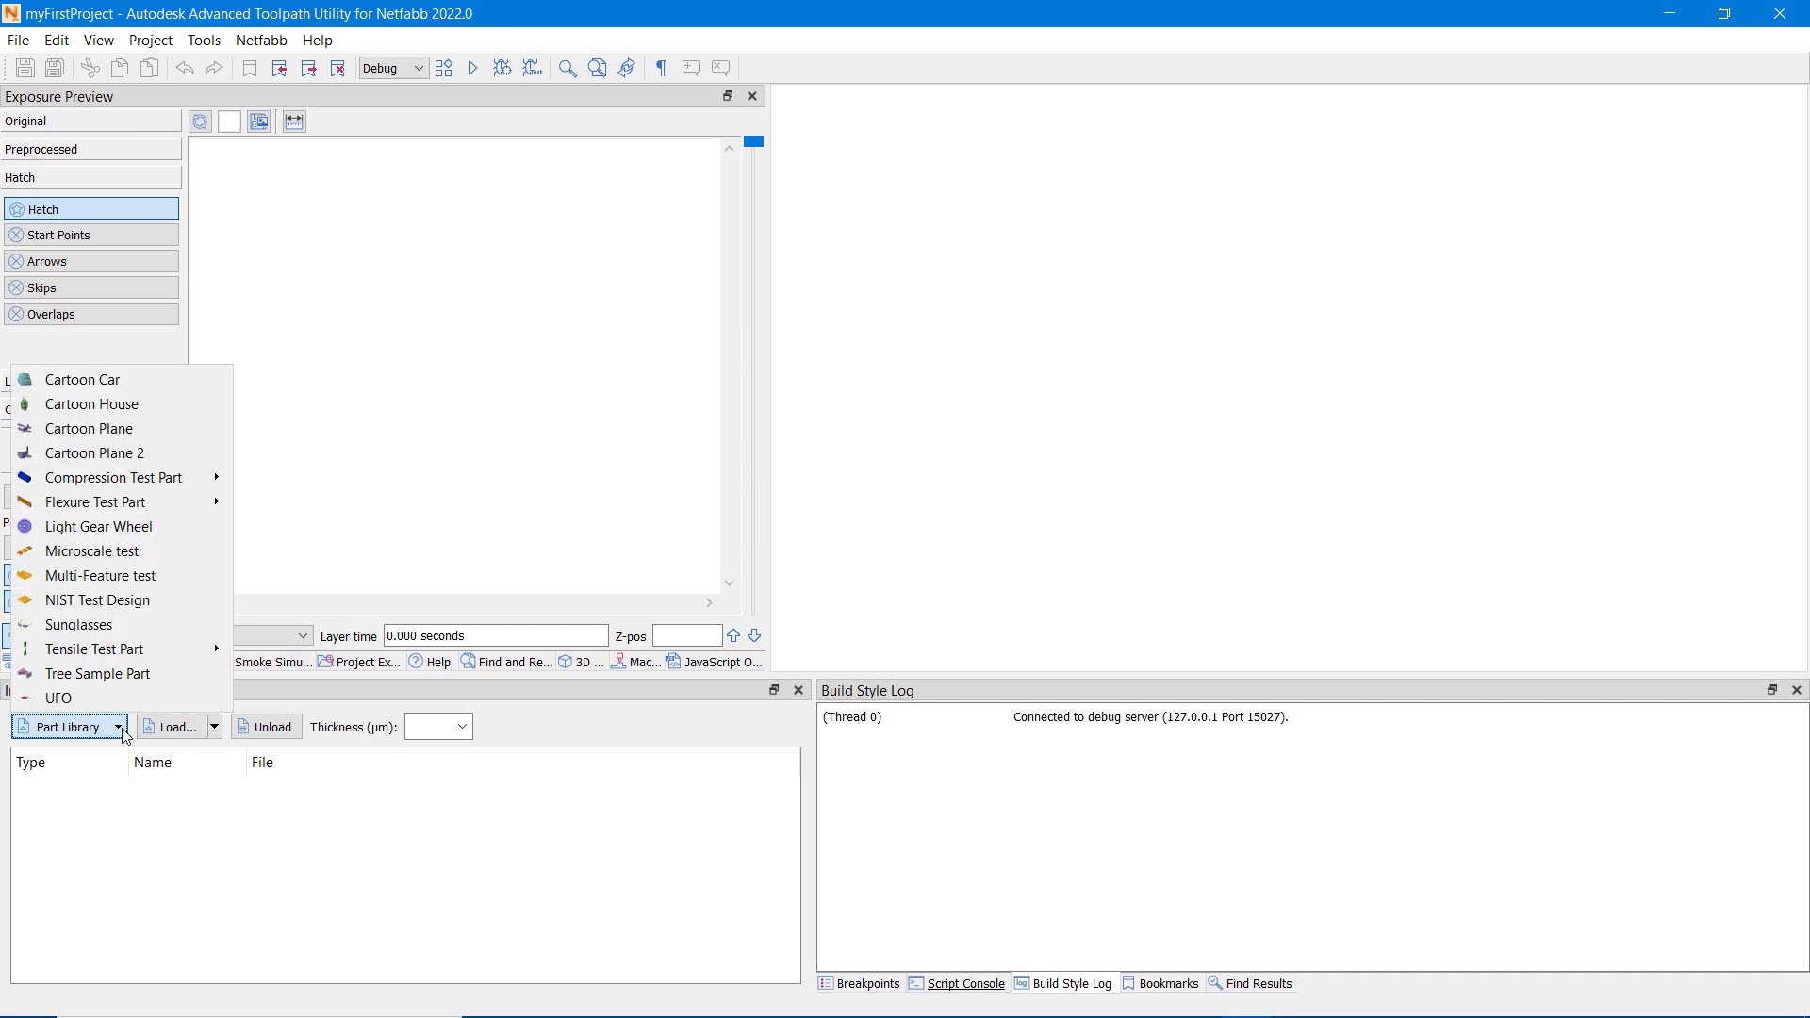
{"action": "left_click", "coordinate": [113, 379]}
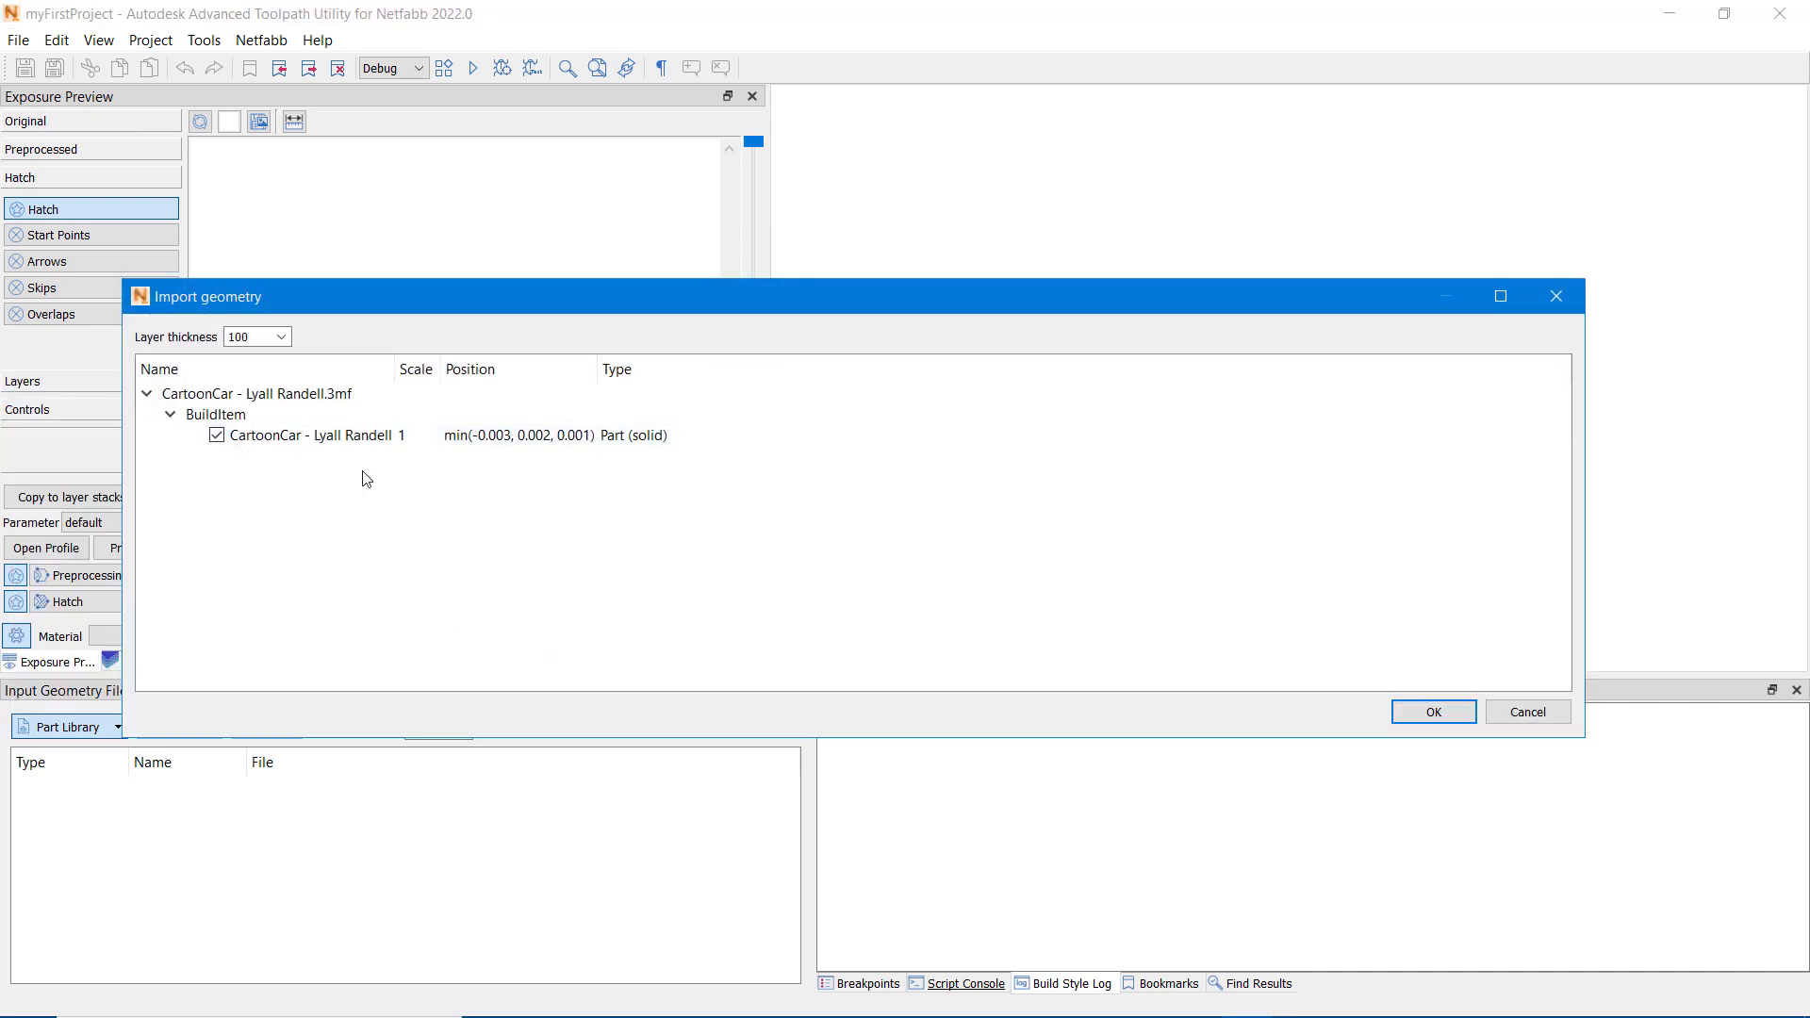
{"action": "left_click", "coordinate": [309, 440]}
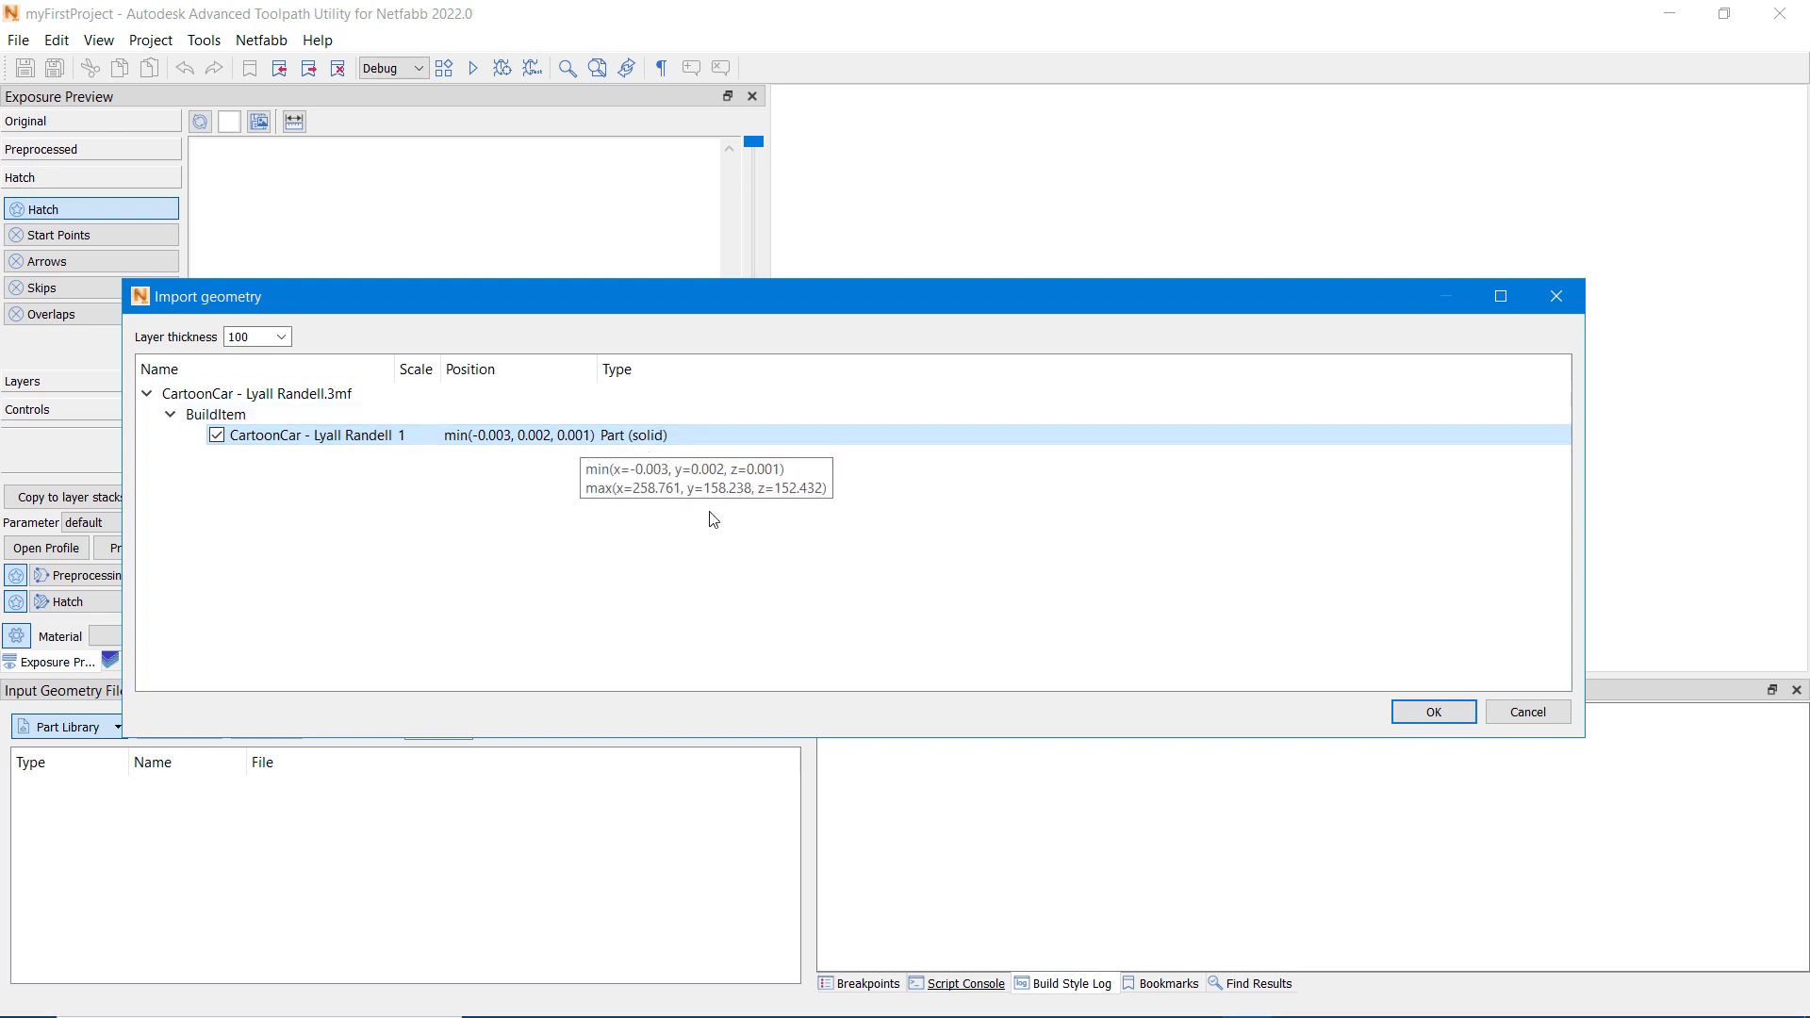
{"action": "left_click", "coordinate": [1416, 717]}
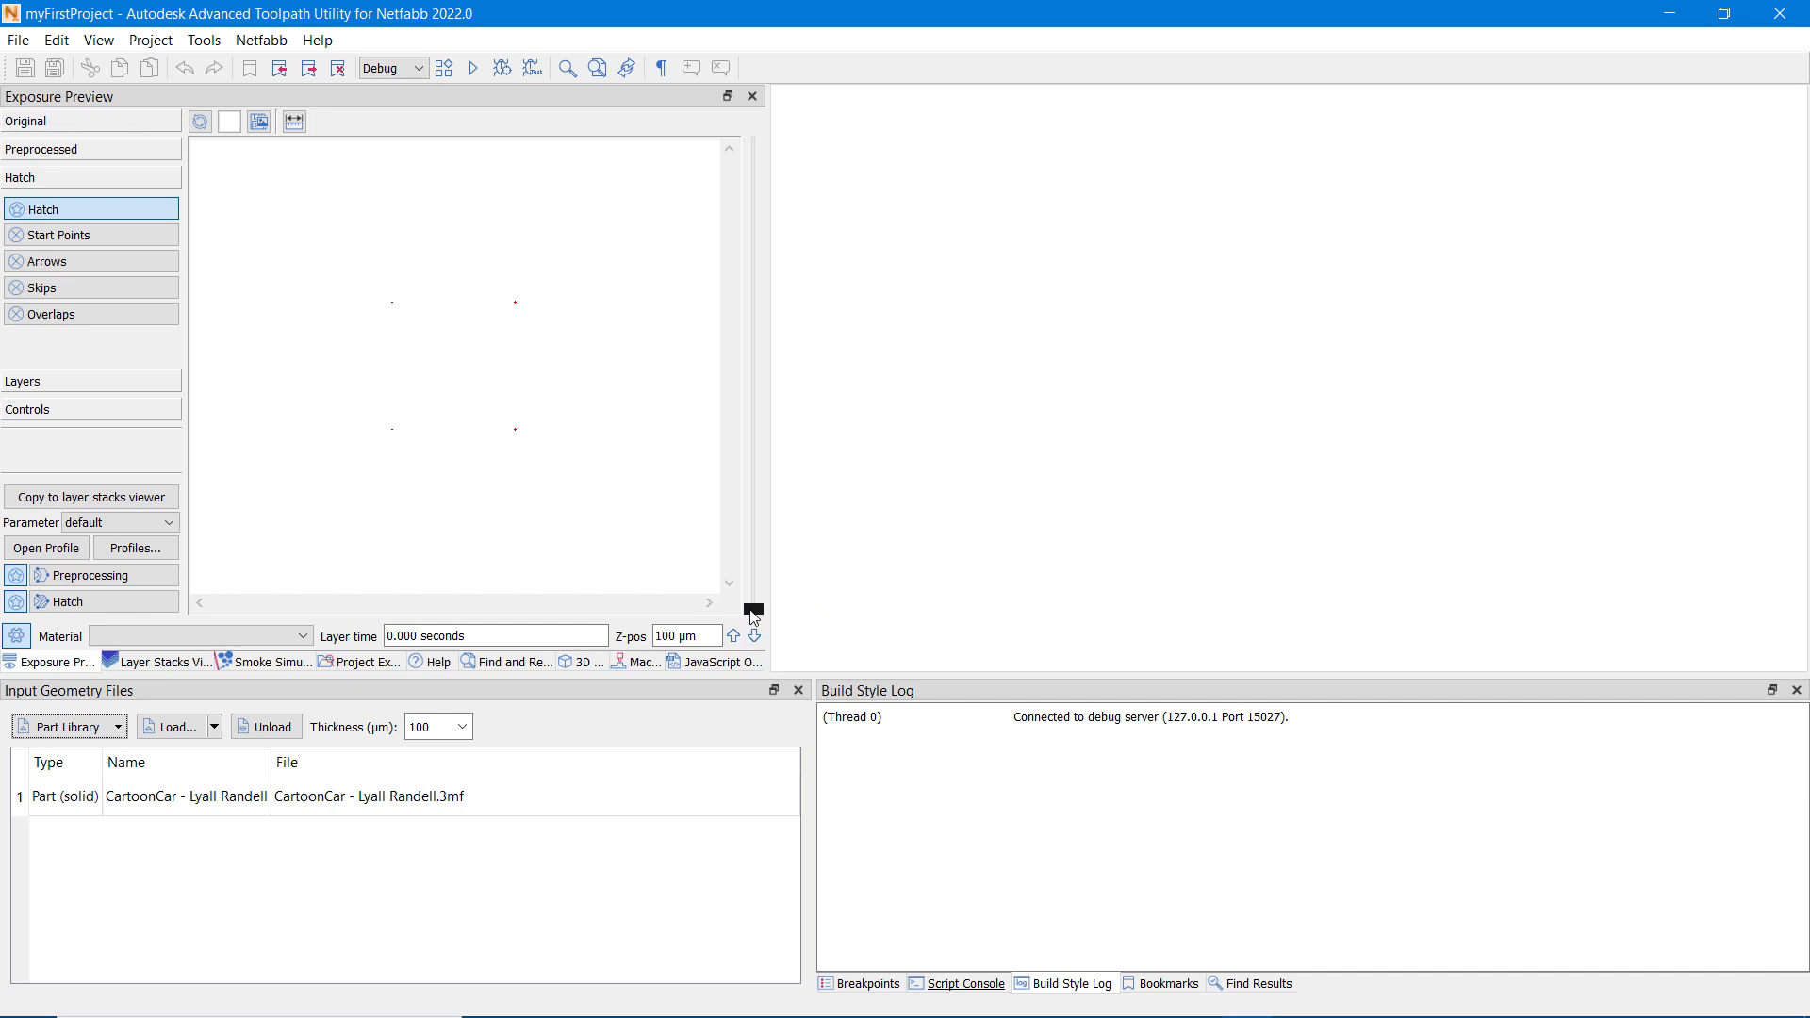
Step: Move the exposure preview to the 86900 µm layer and inspect the whole car from the side in the 3D view
{"action": "mouse_move", "coordinate": [753, 608]}
{"action": "left_mouse_down"}
{"action": "mouse_move", "coordinate": [709, 352]}
{"action": "mouse_move", "coordinate": [679, 348]}
{"action": "left_mouse_up"}
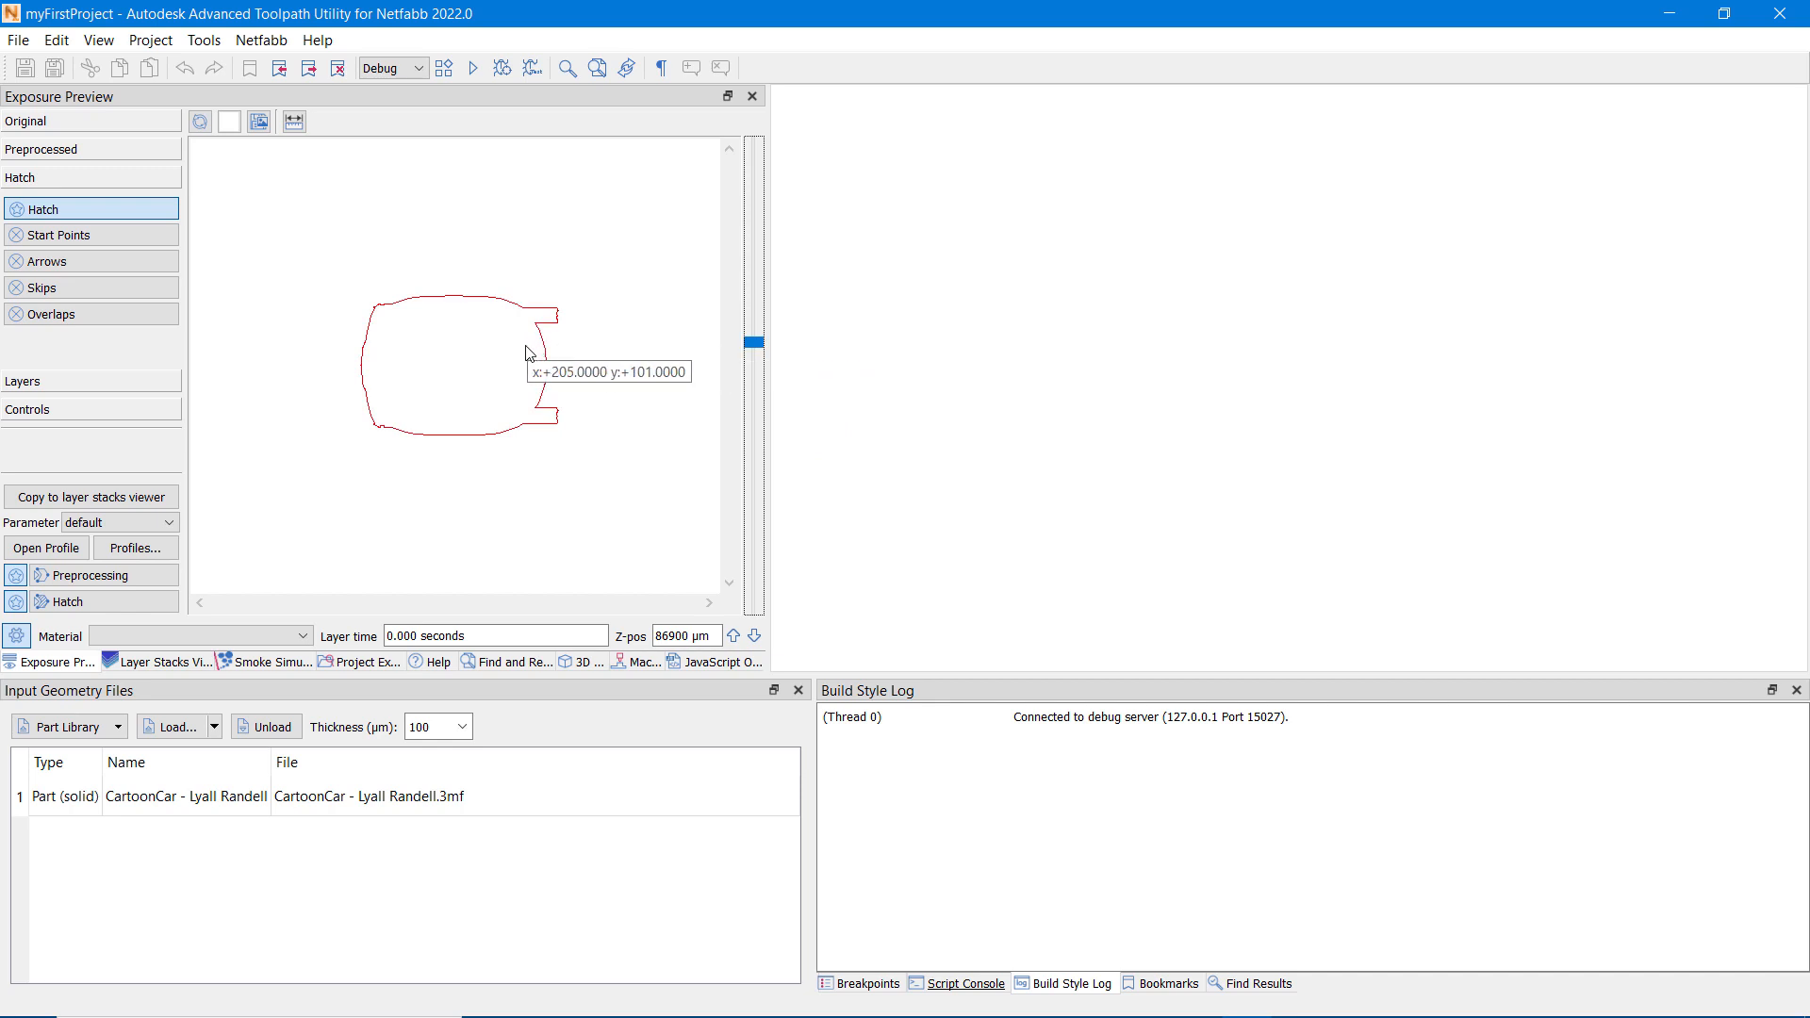
{"action": "left_click", "coordinate": [586, 663]}
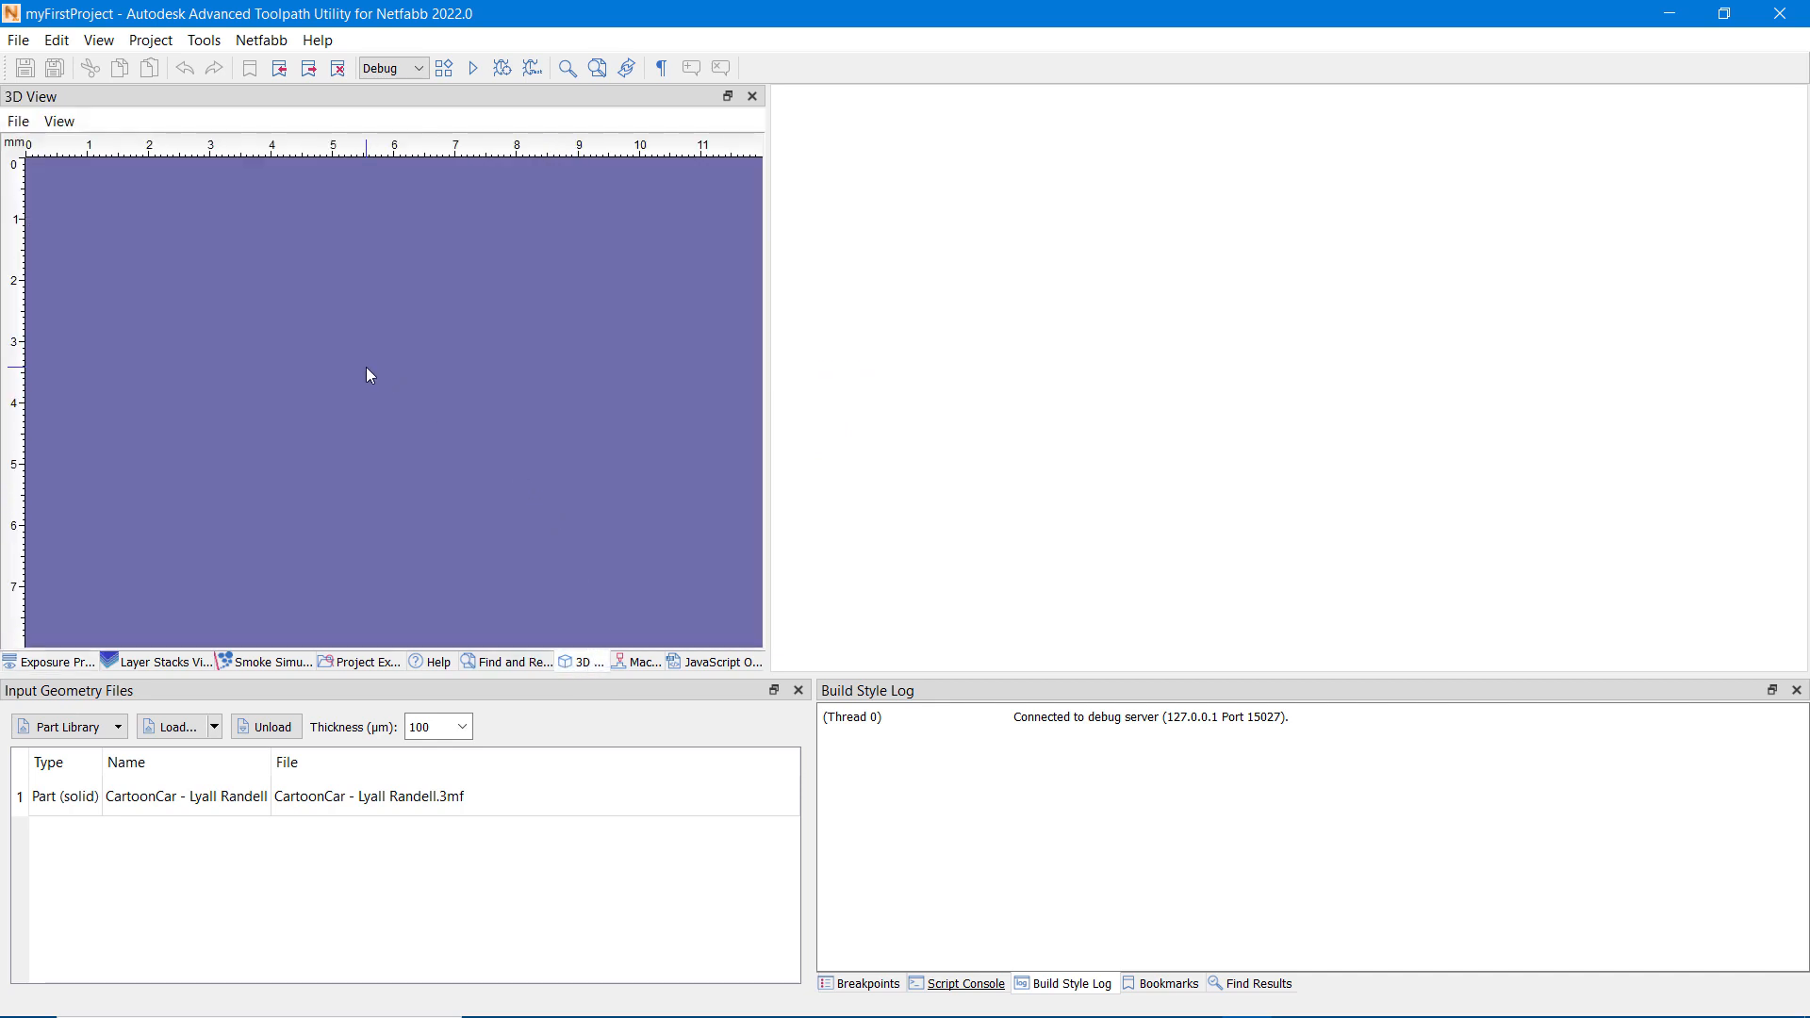
{"action": "scroll", "coordinate": [369, 375], "scroll_direction": "down", "scroll_amount": 3}
{"action": "scroll", "coordinate": [368, 374], "scroll_direction": "down", "scroll_amount": 5}
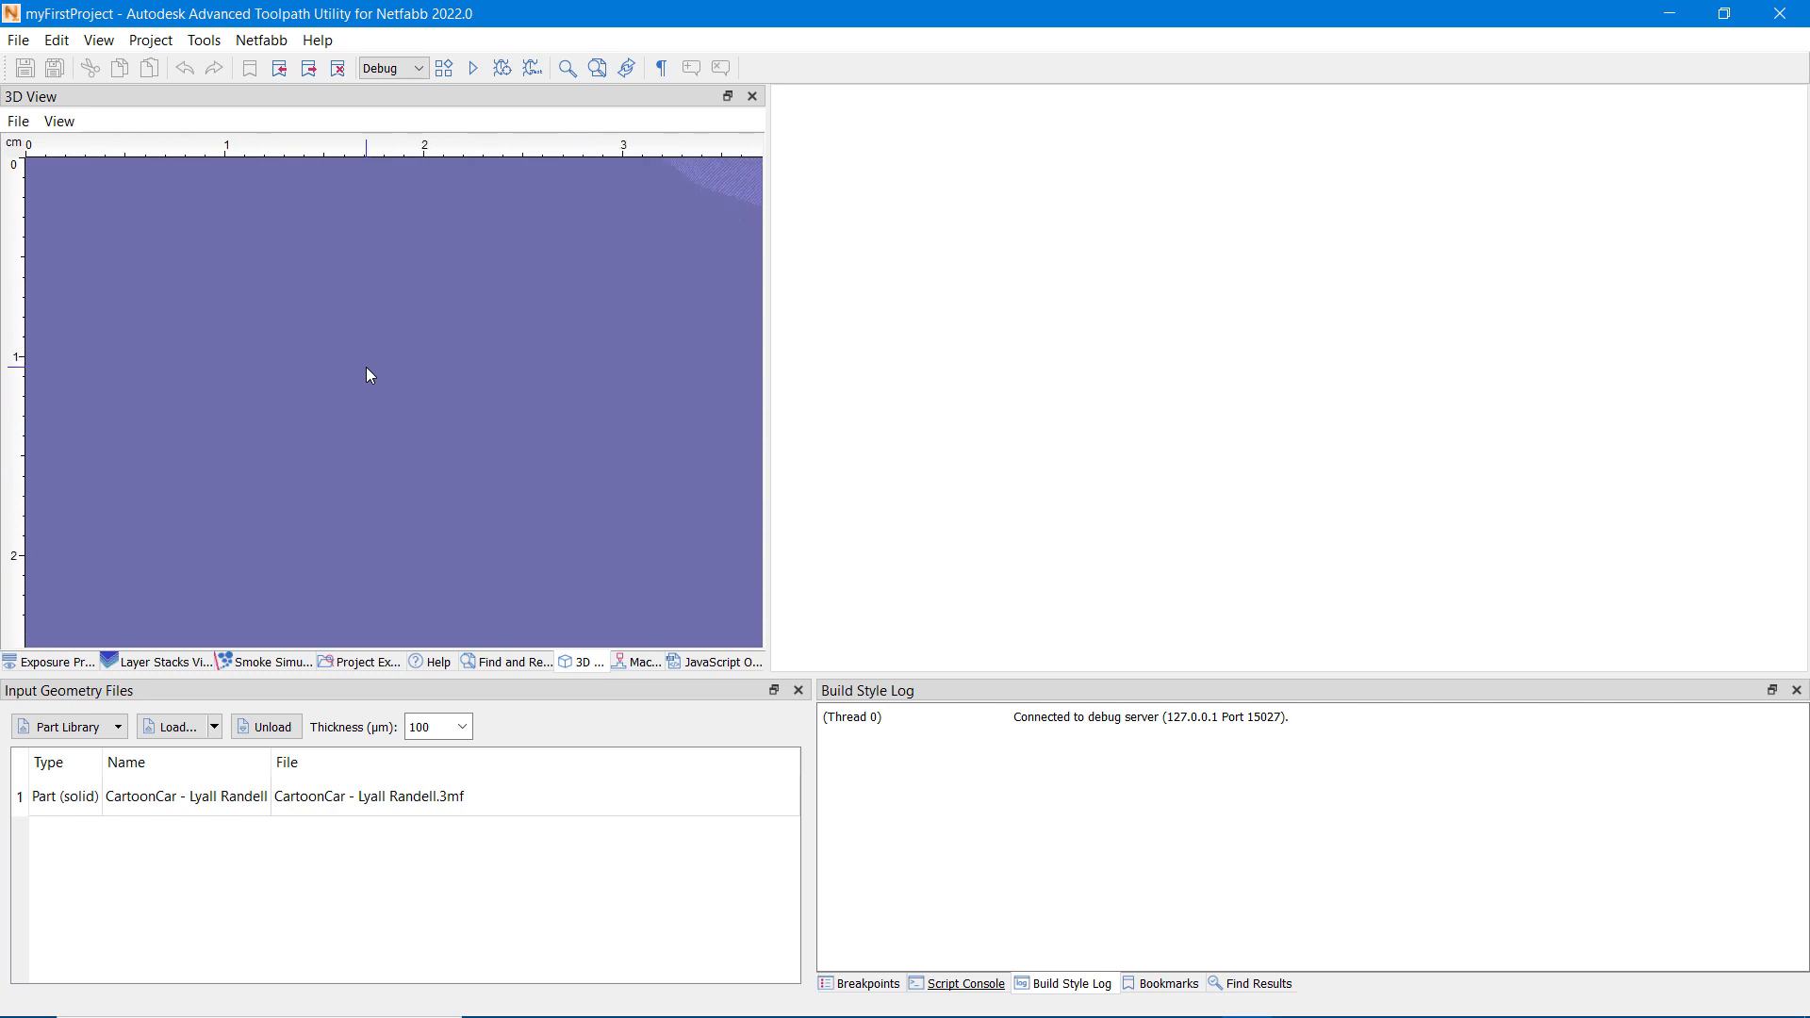
{"action": "scroll", "coordinate": [368, 375], "scroll_direction": "down", "scroll_amount": 2}
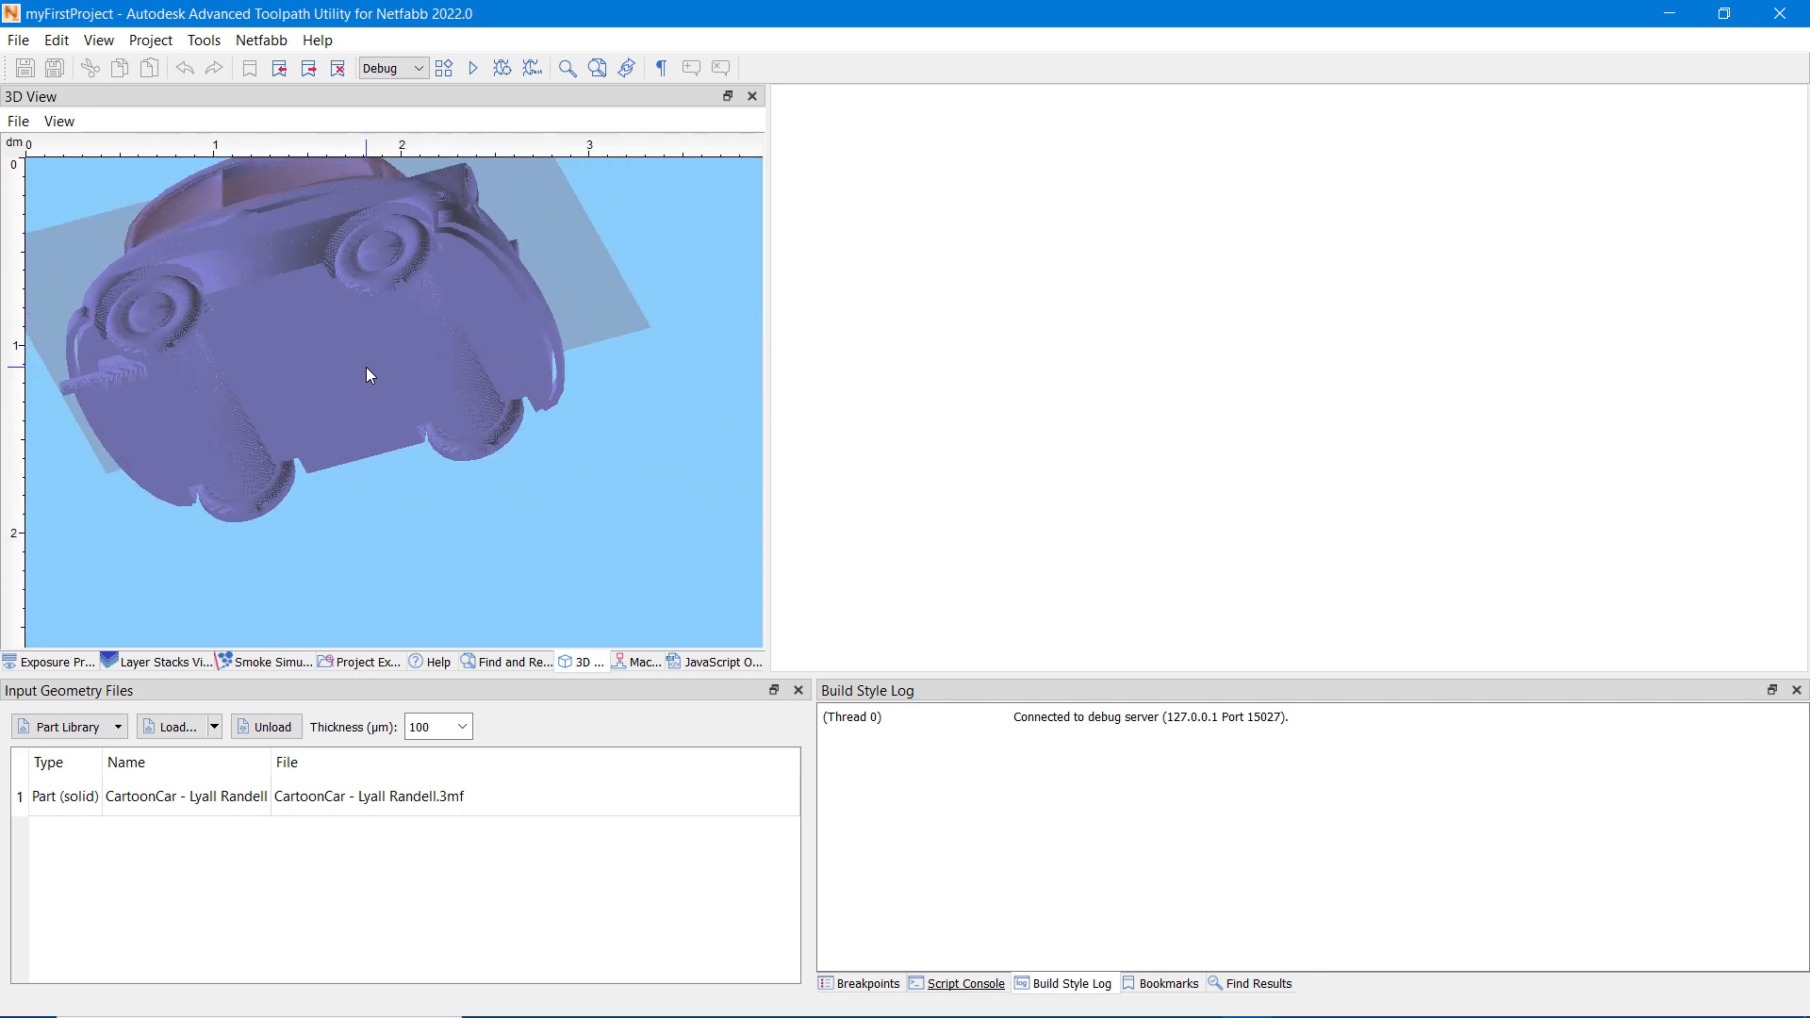
{"action": "right_click_drag", "start_coordinate": [363, 347], "coordinate": [392, 405]}
{"action": "middle_click_drag", "start_coordinate": [392, 405], "coordinate": [437, 456]}
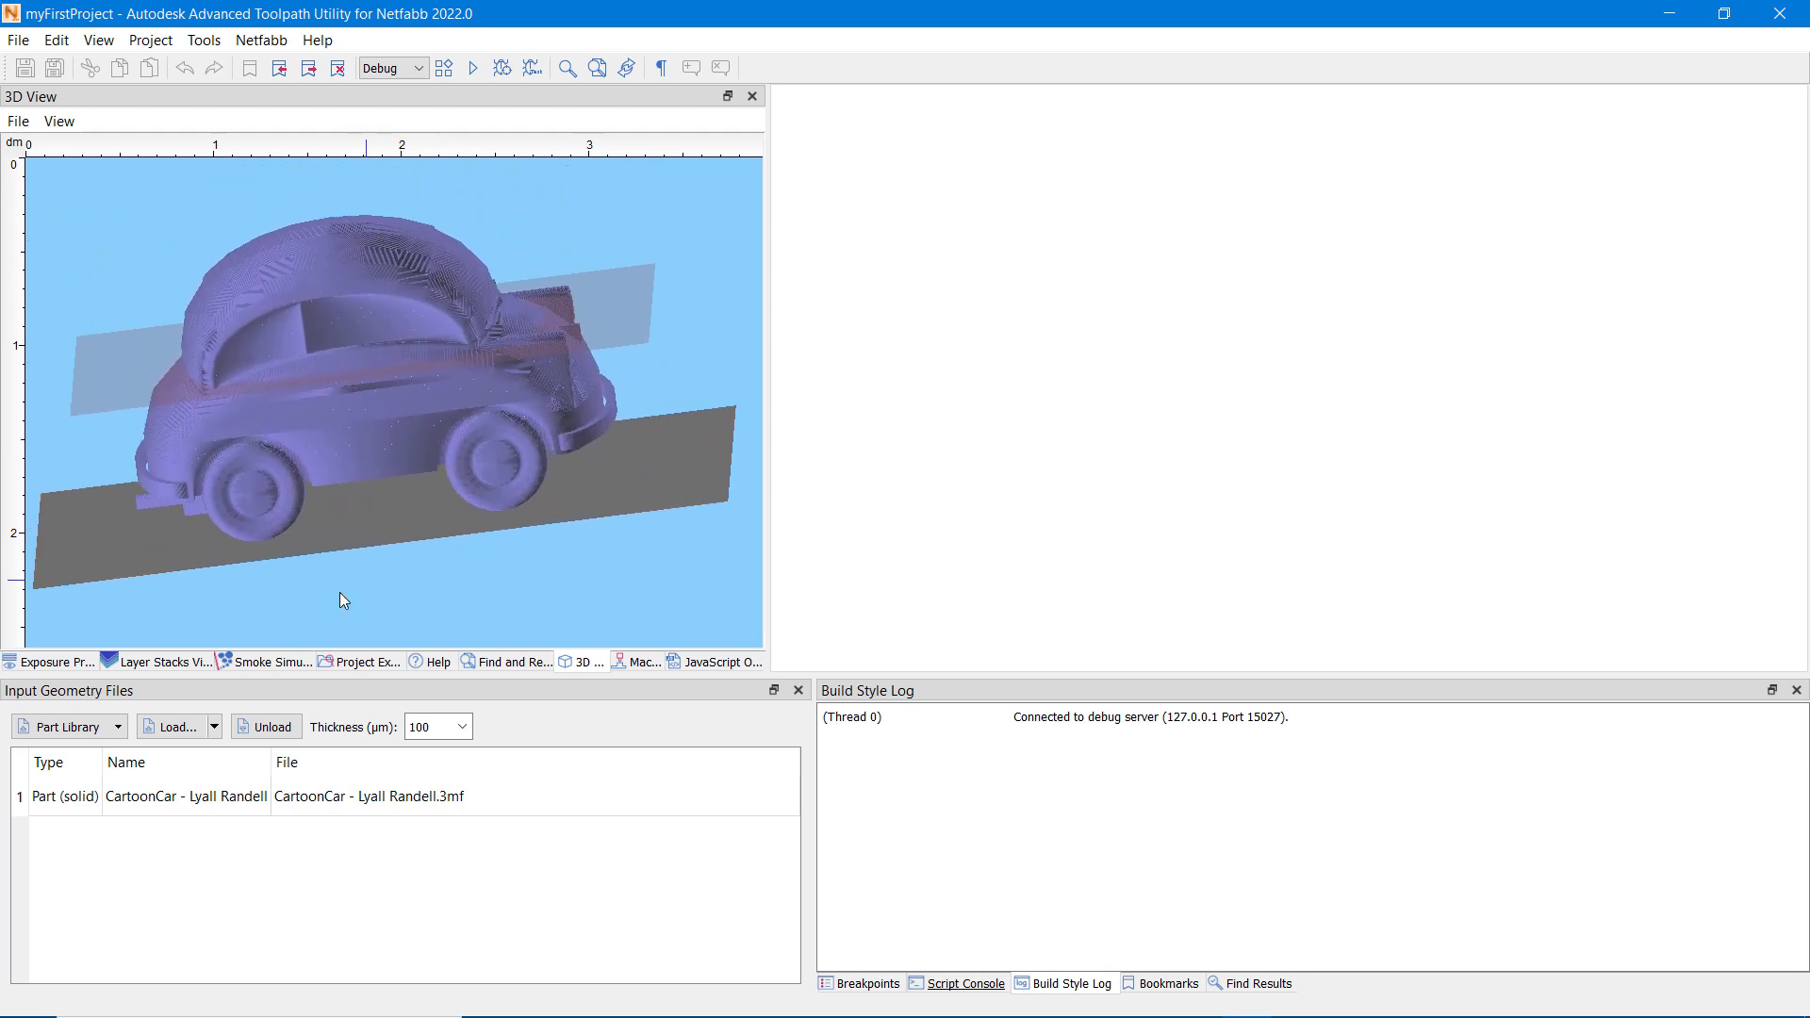
Step: Return to the exposure preview and compile the project to generate the hatching
{"action": "left_click", "coordinate": [73, 664]}
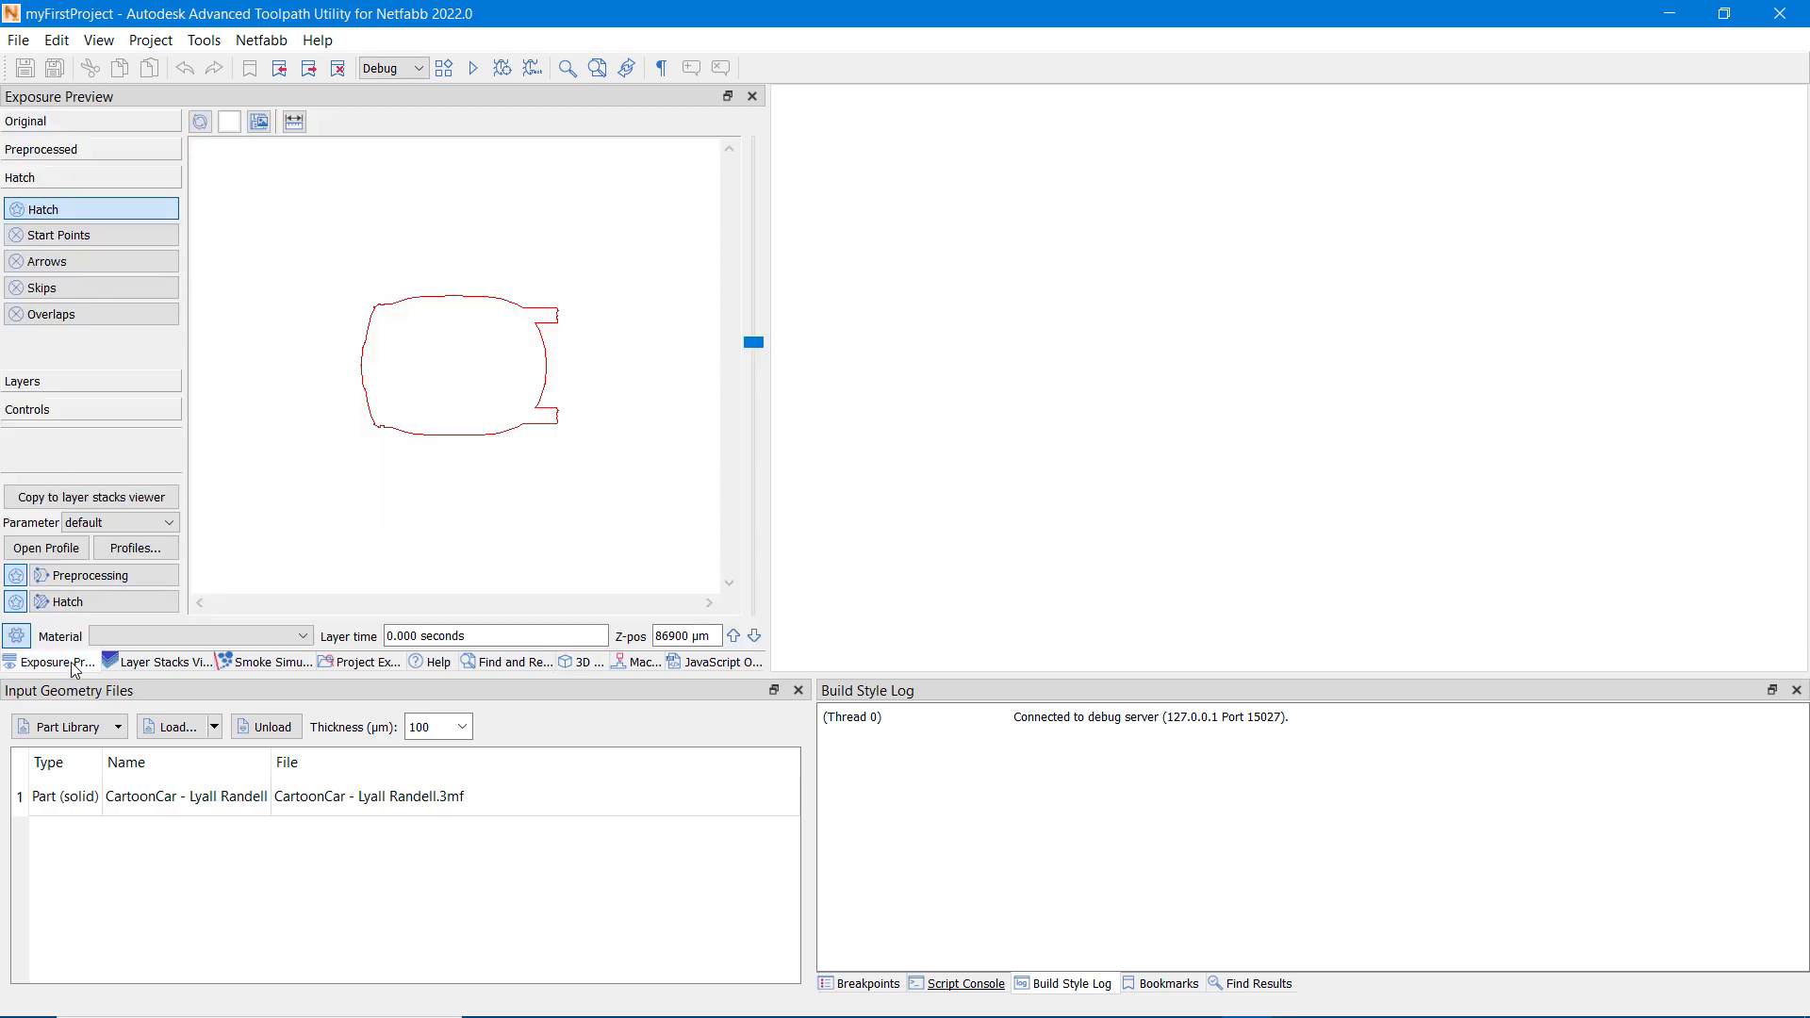
{"action": "left_click", "coordinate": [444, 68]}
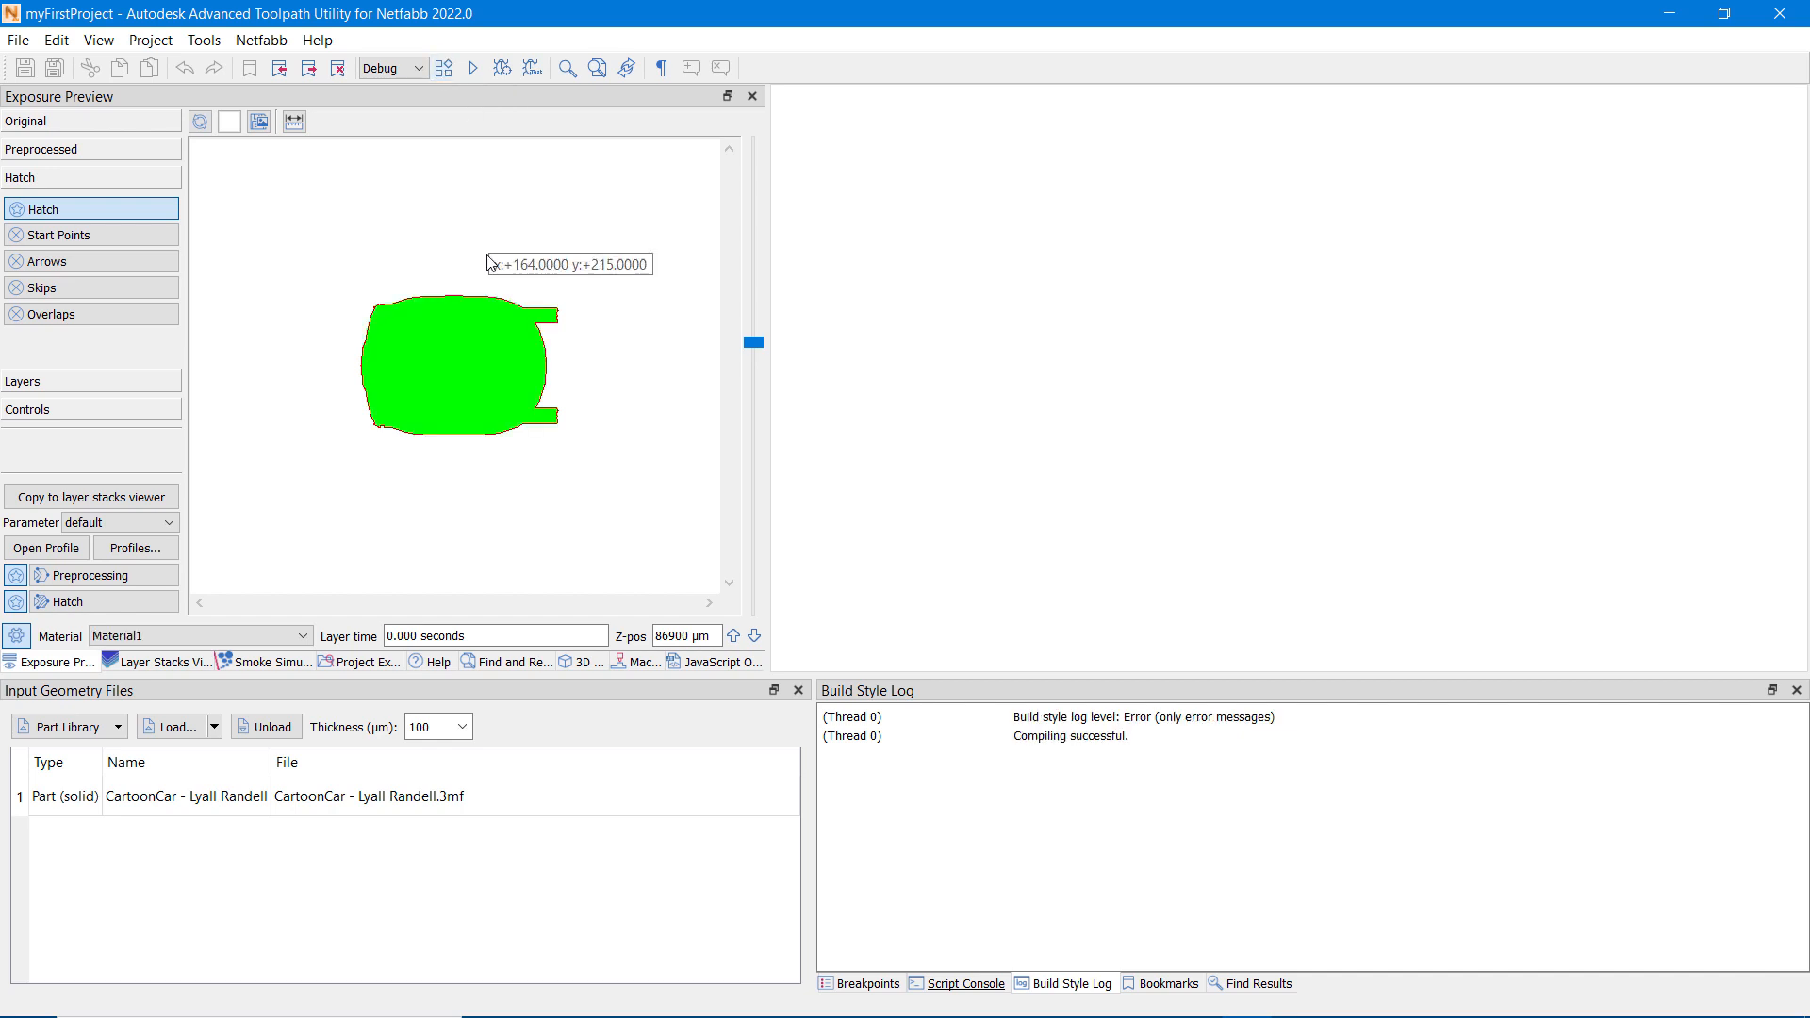
Step: Examine the checkerboard hatch fields of the car's layer up close near its lower contour, including the hatch line directions
{"action": "scroll", "coordinate": [455, 360], "scroll_direction": "up", "scroll_amount": 3}
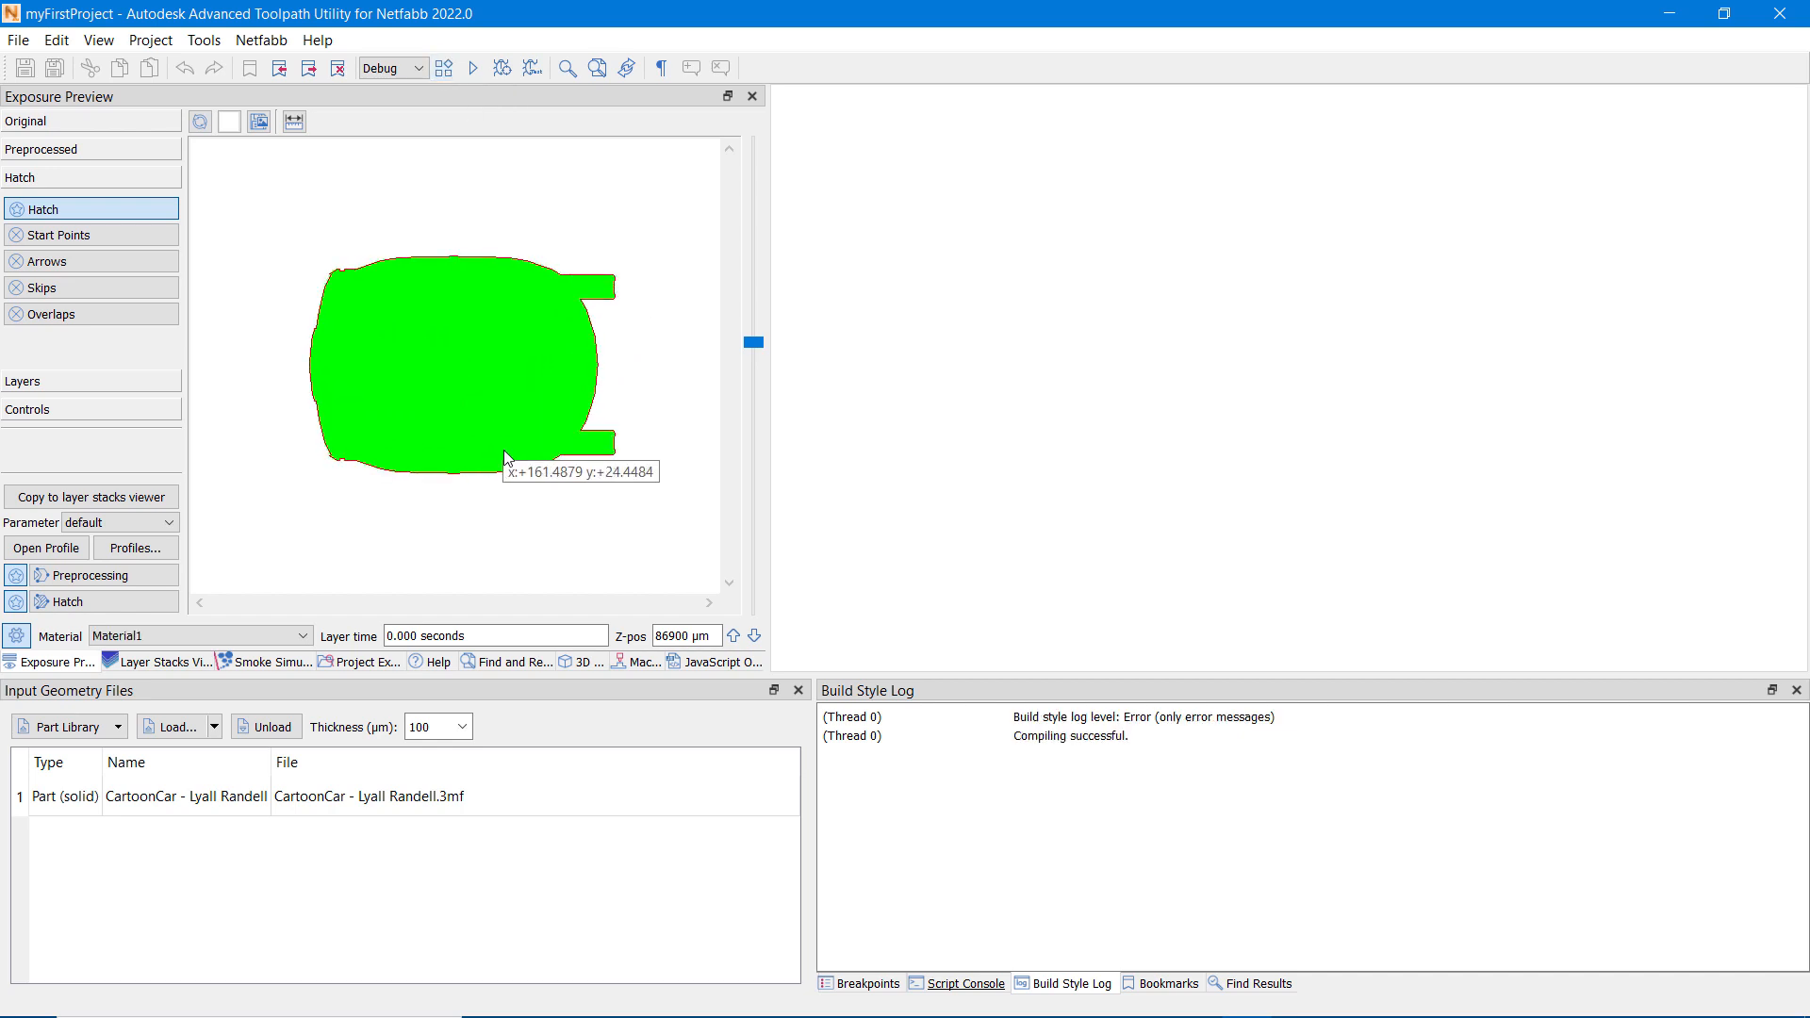
{"action": "scroll", "coordinate": [579, 479], "scroll_direction": "up", "scroll_amount": 1}
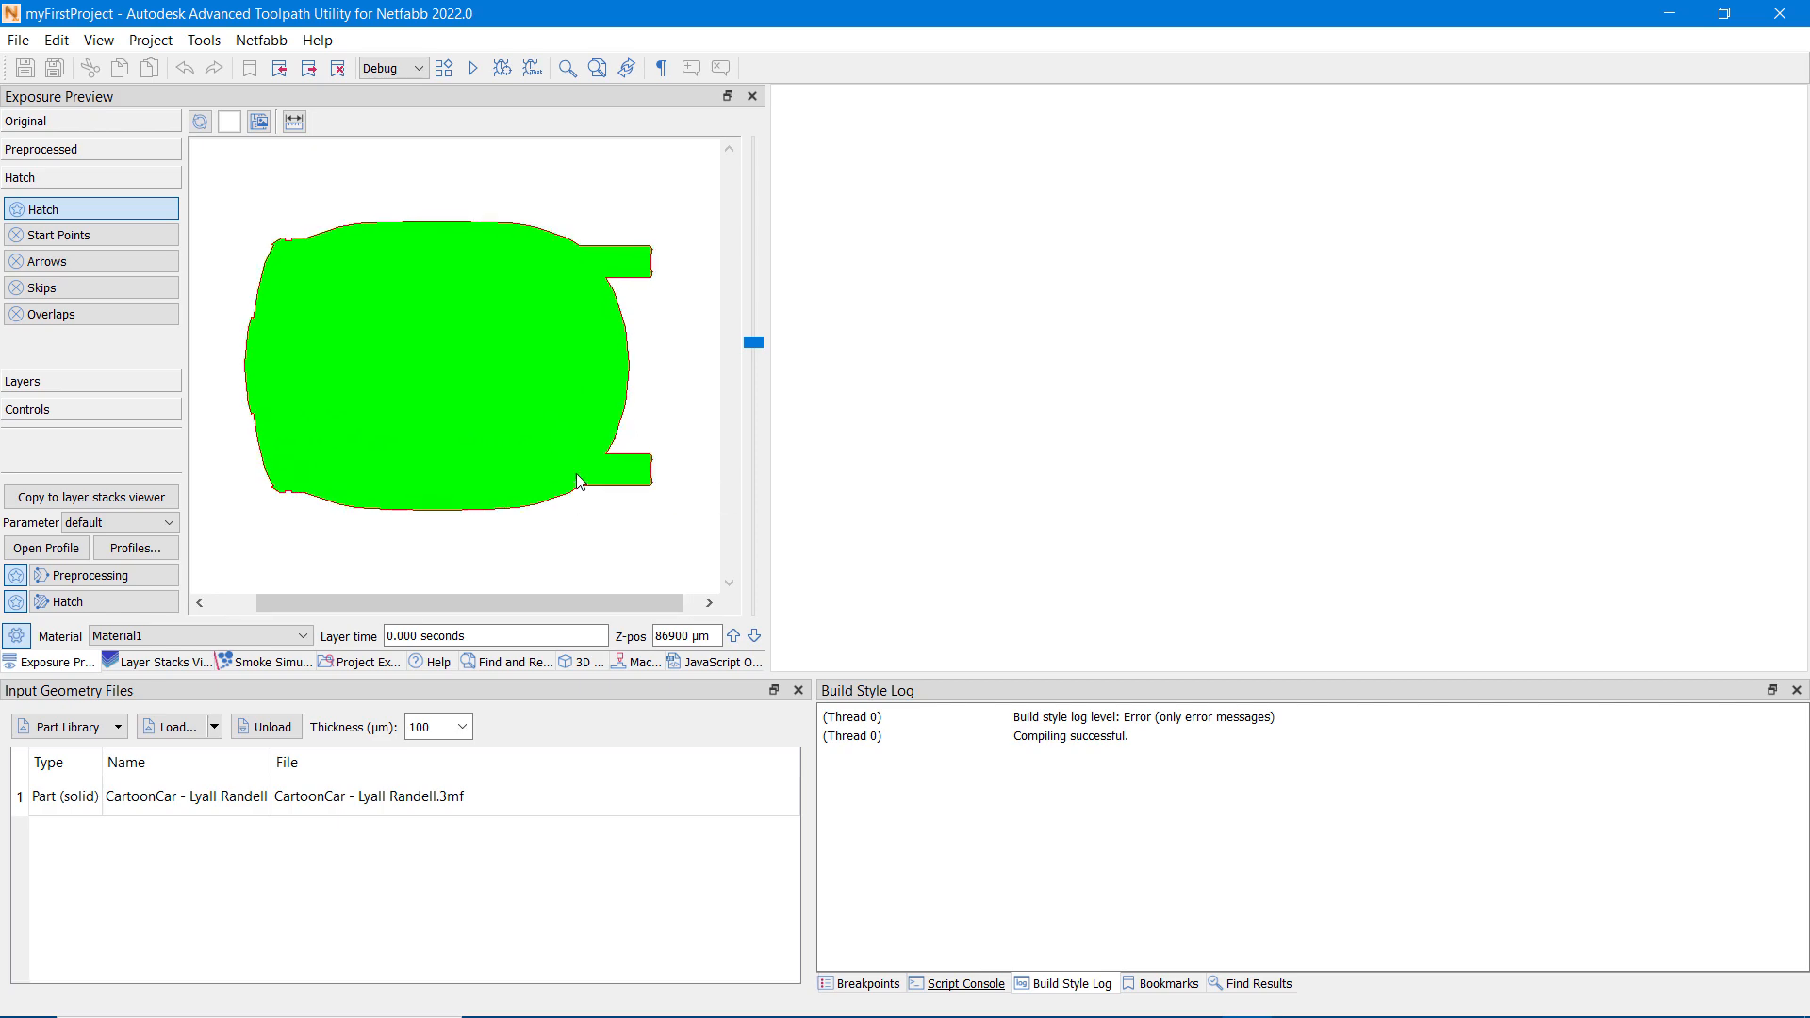
{"action": "scroll", "coordinate": [578, 482], "scroll_direction": "up", "scroll_amount": 5}
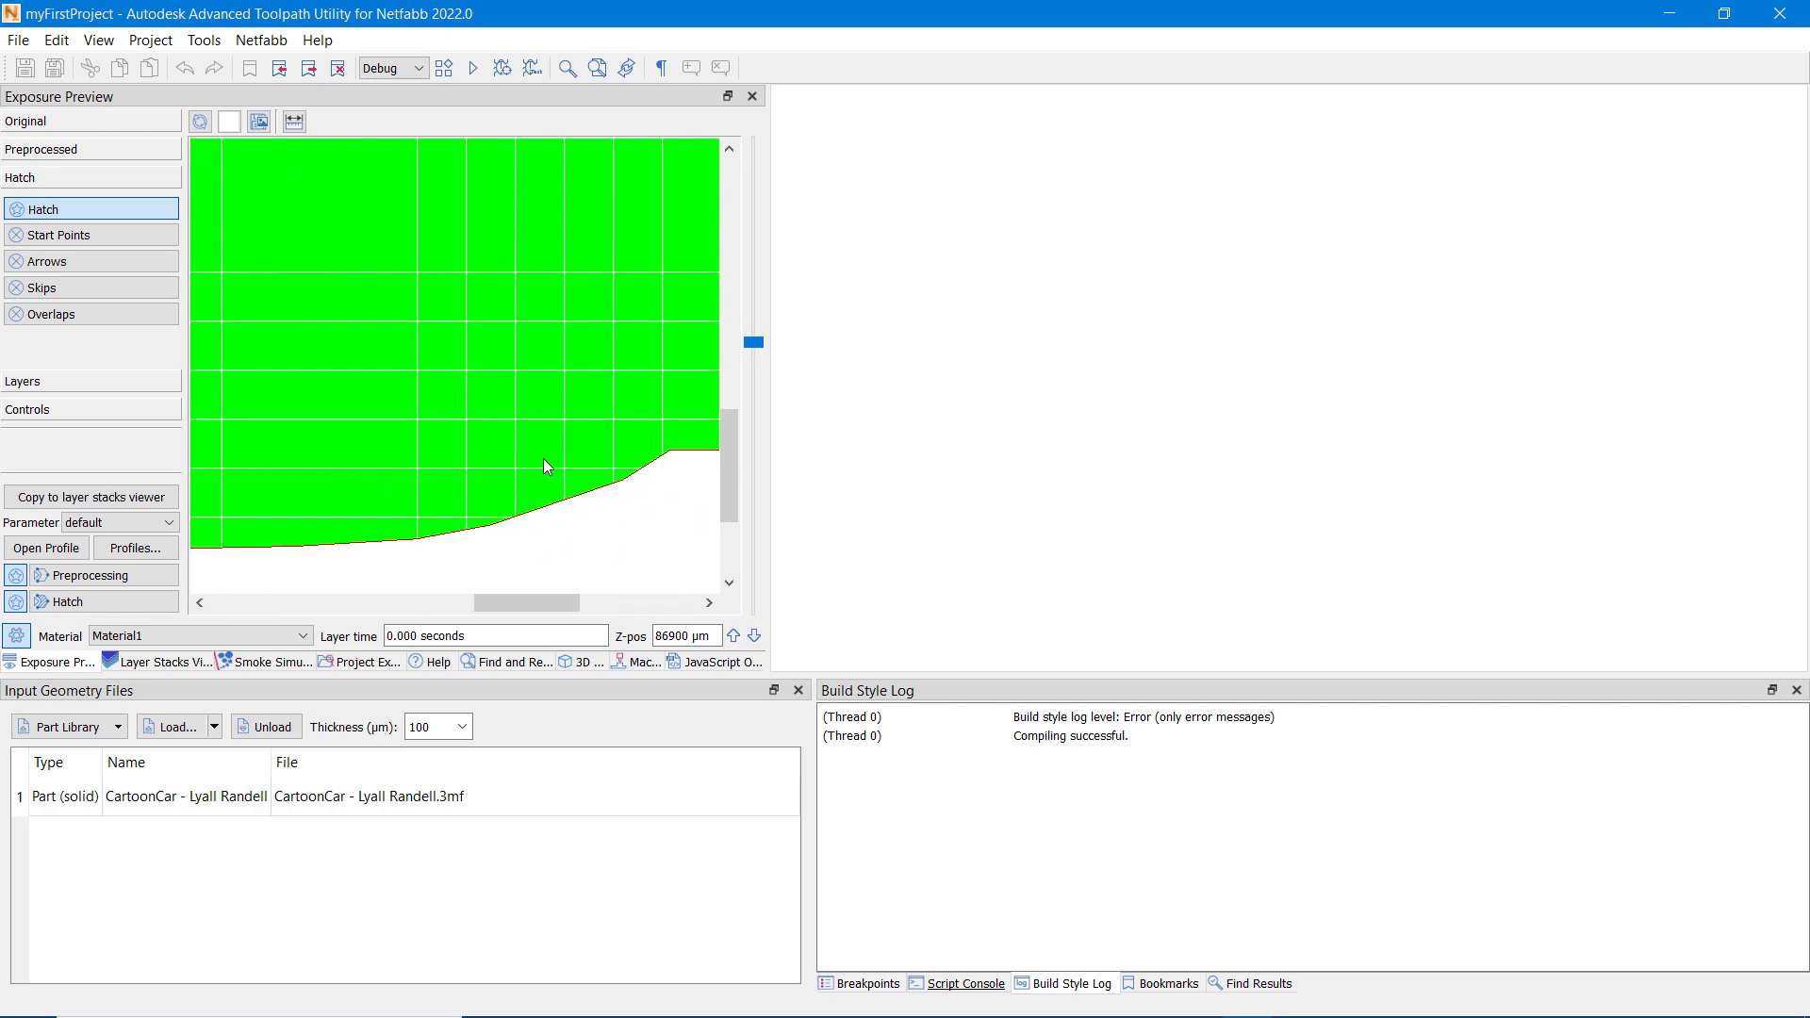
{"action": "scroll", "coordinate": [543, 459], "scroll_direction": "up", "scroll_amount": 4}
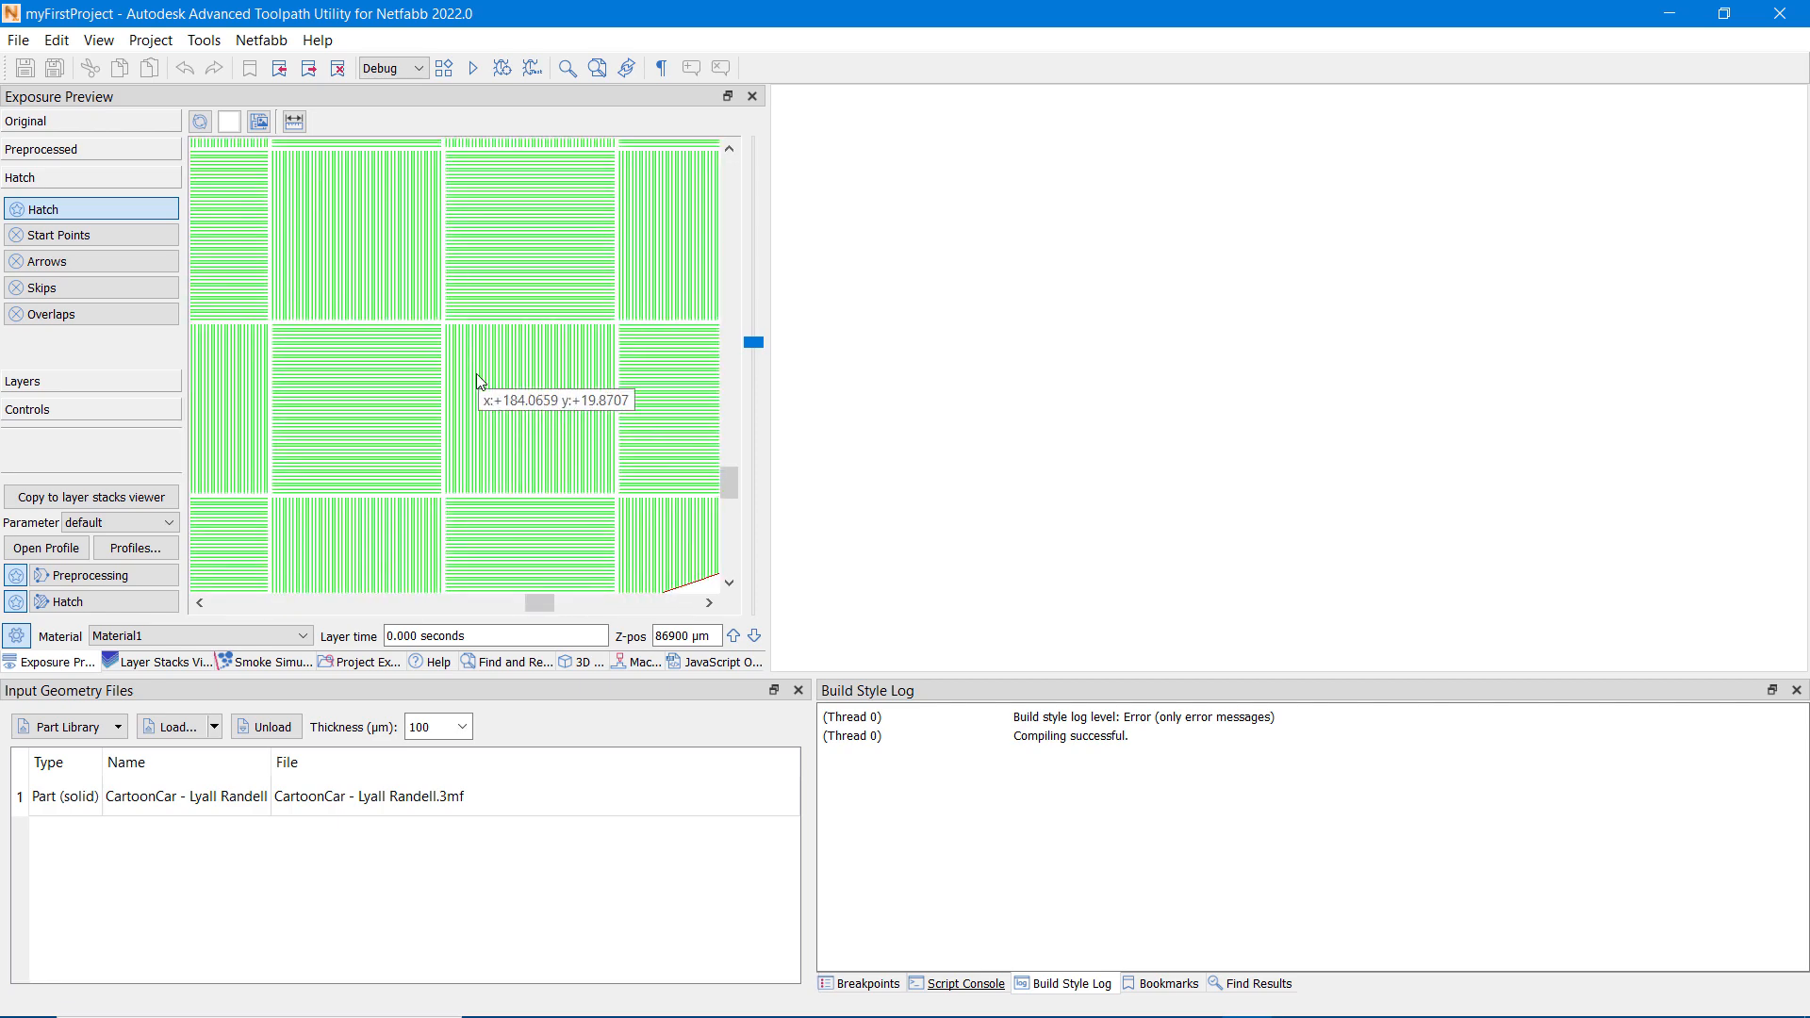
{"action": "mouse_move", "coordinate": [477, 373]}
{"action": "left_mouse_down"}
{"action": "mouse_move", "coordinate": [506, 383]}
{"action": "mouse_move", "coordinate": [459, 369]}
{"action": "left_mouse_up"}
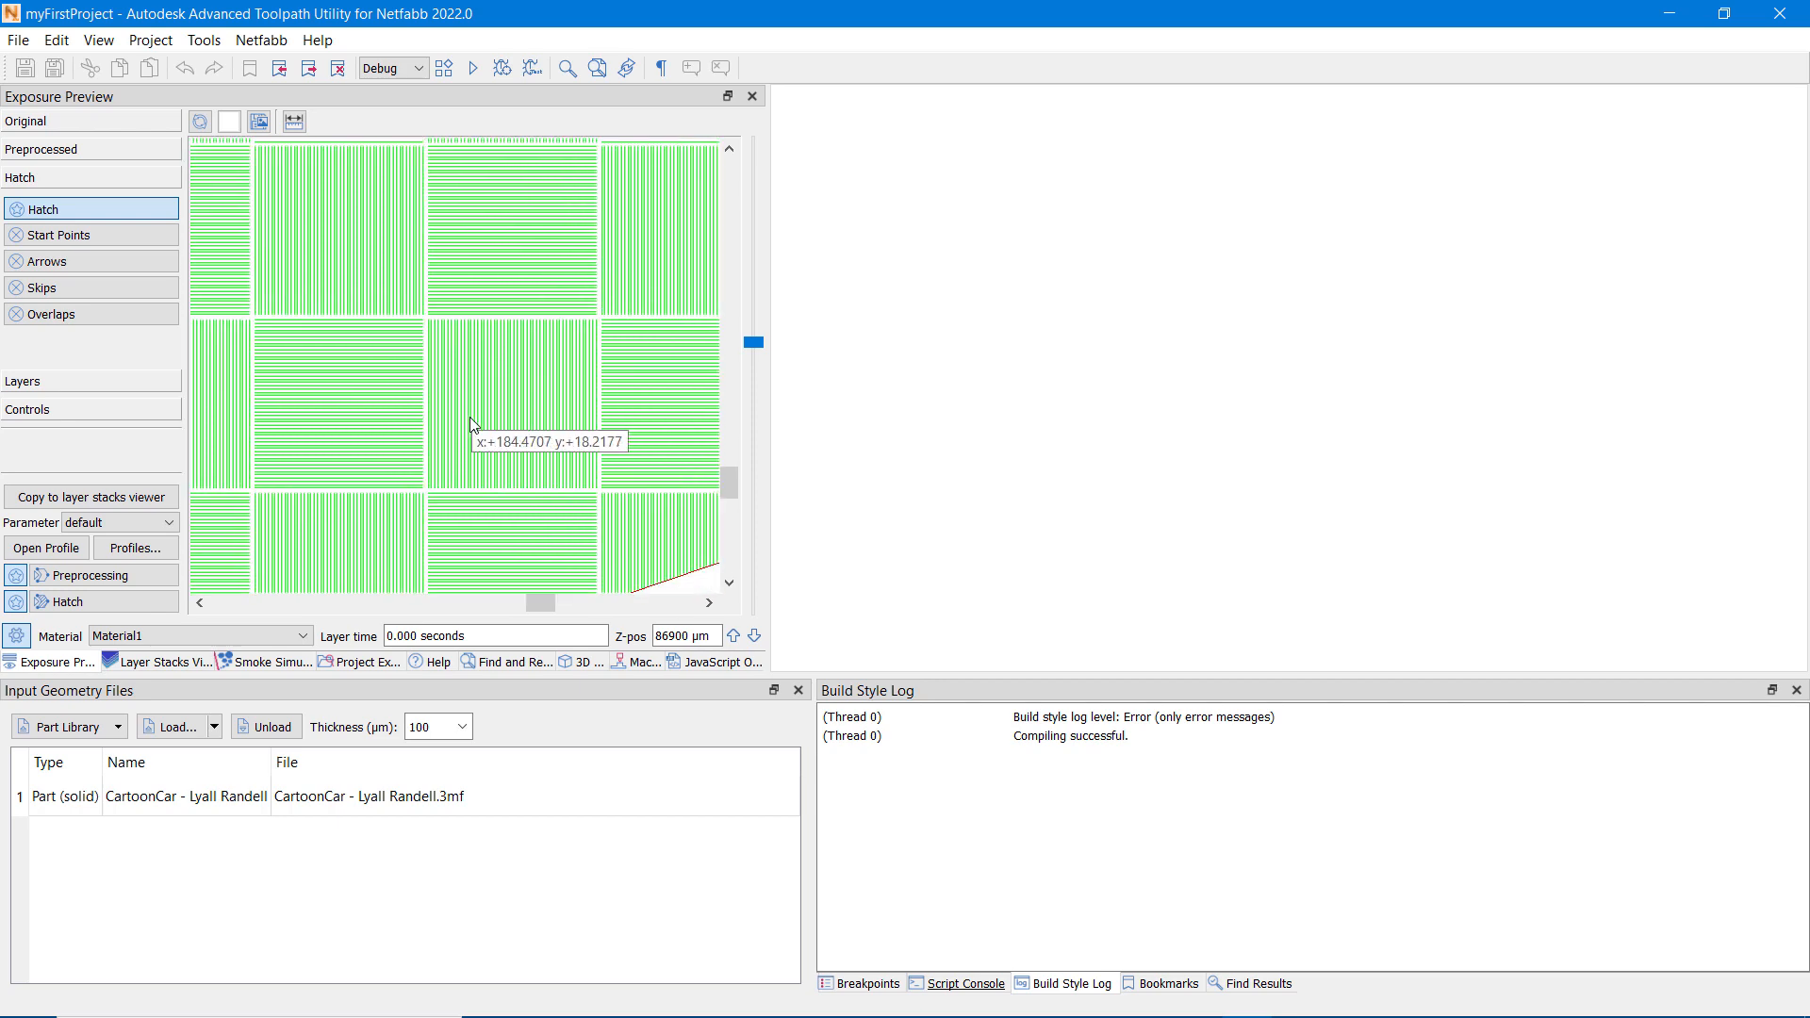
{"action": "scroll", "coordinate": [485, 449], "scroll_direction": "up", "scroll_amount": 3}
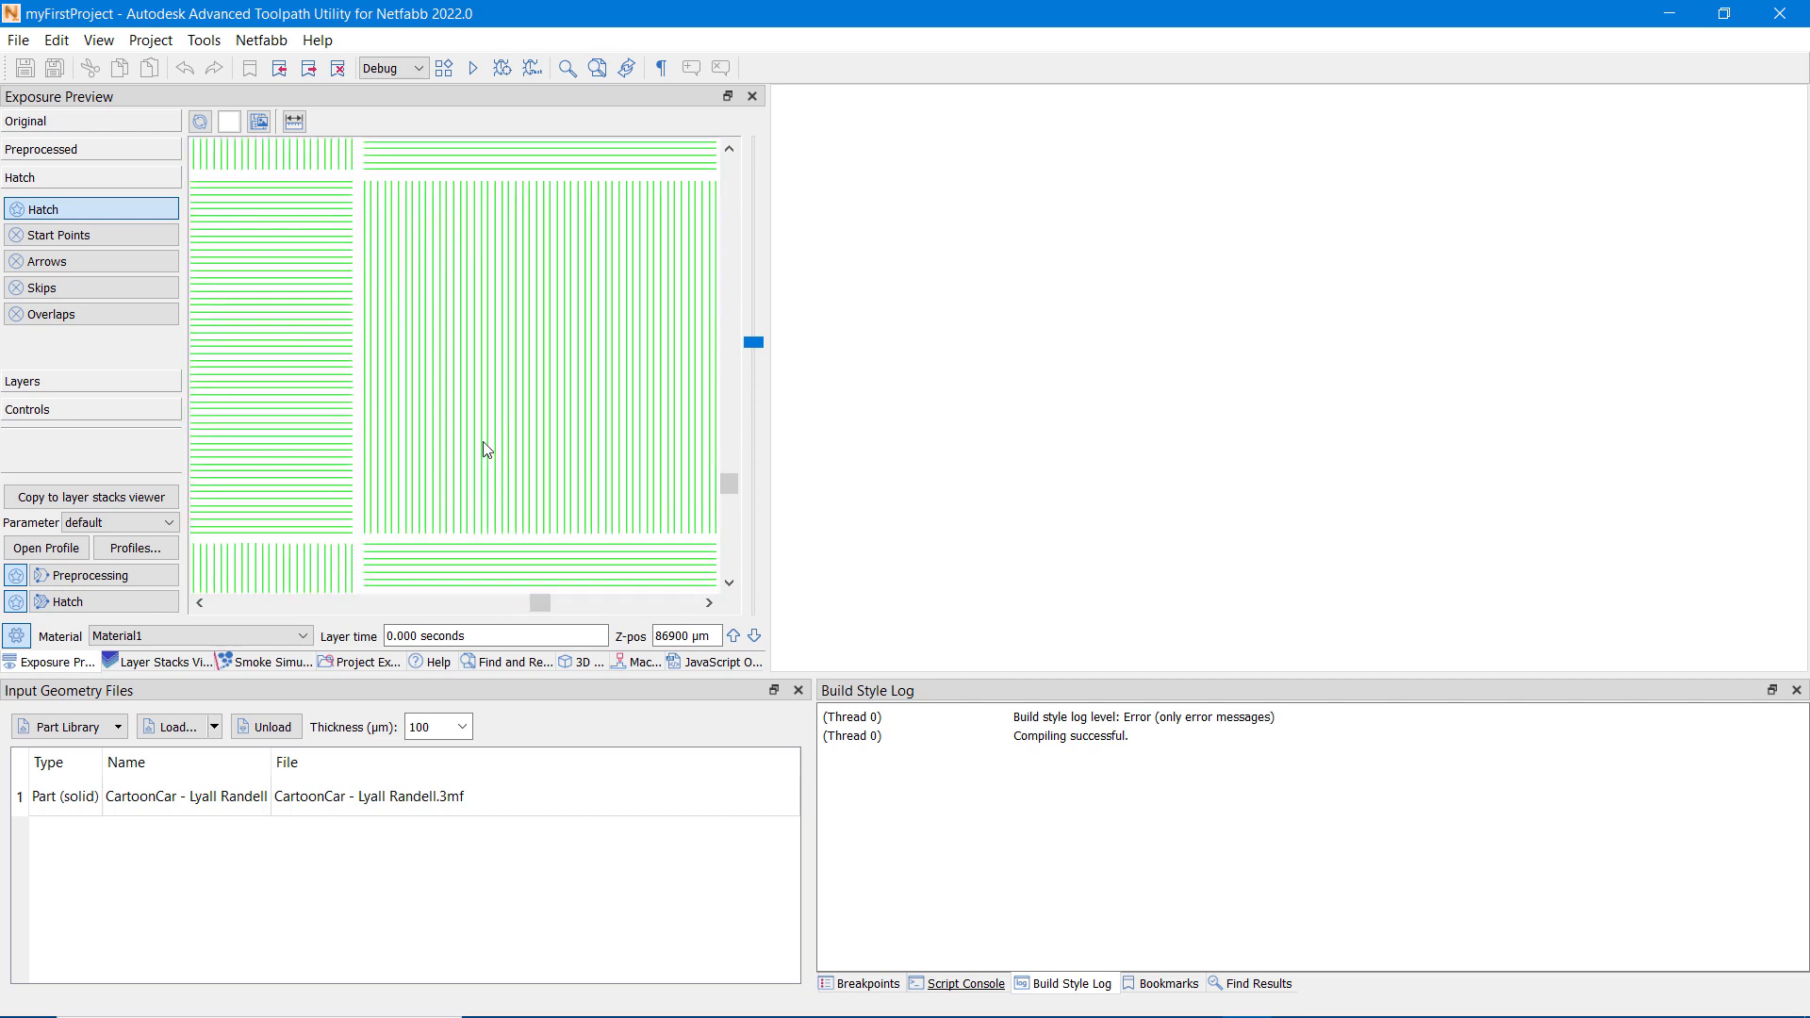
{"action": "scroll", "coordinate": [484, 449], "scroll_direction": "down", "scroll_amount": 4}
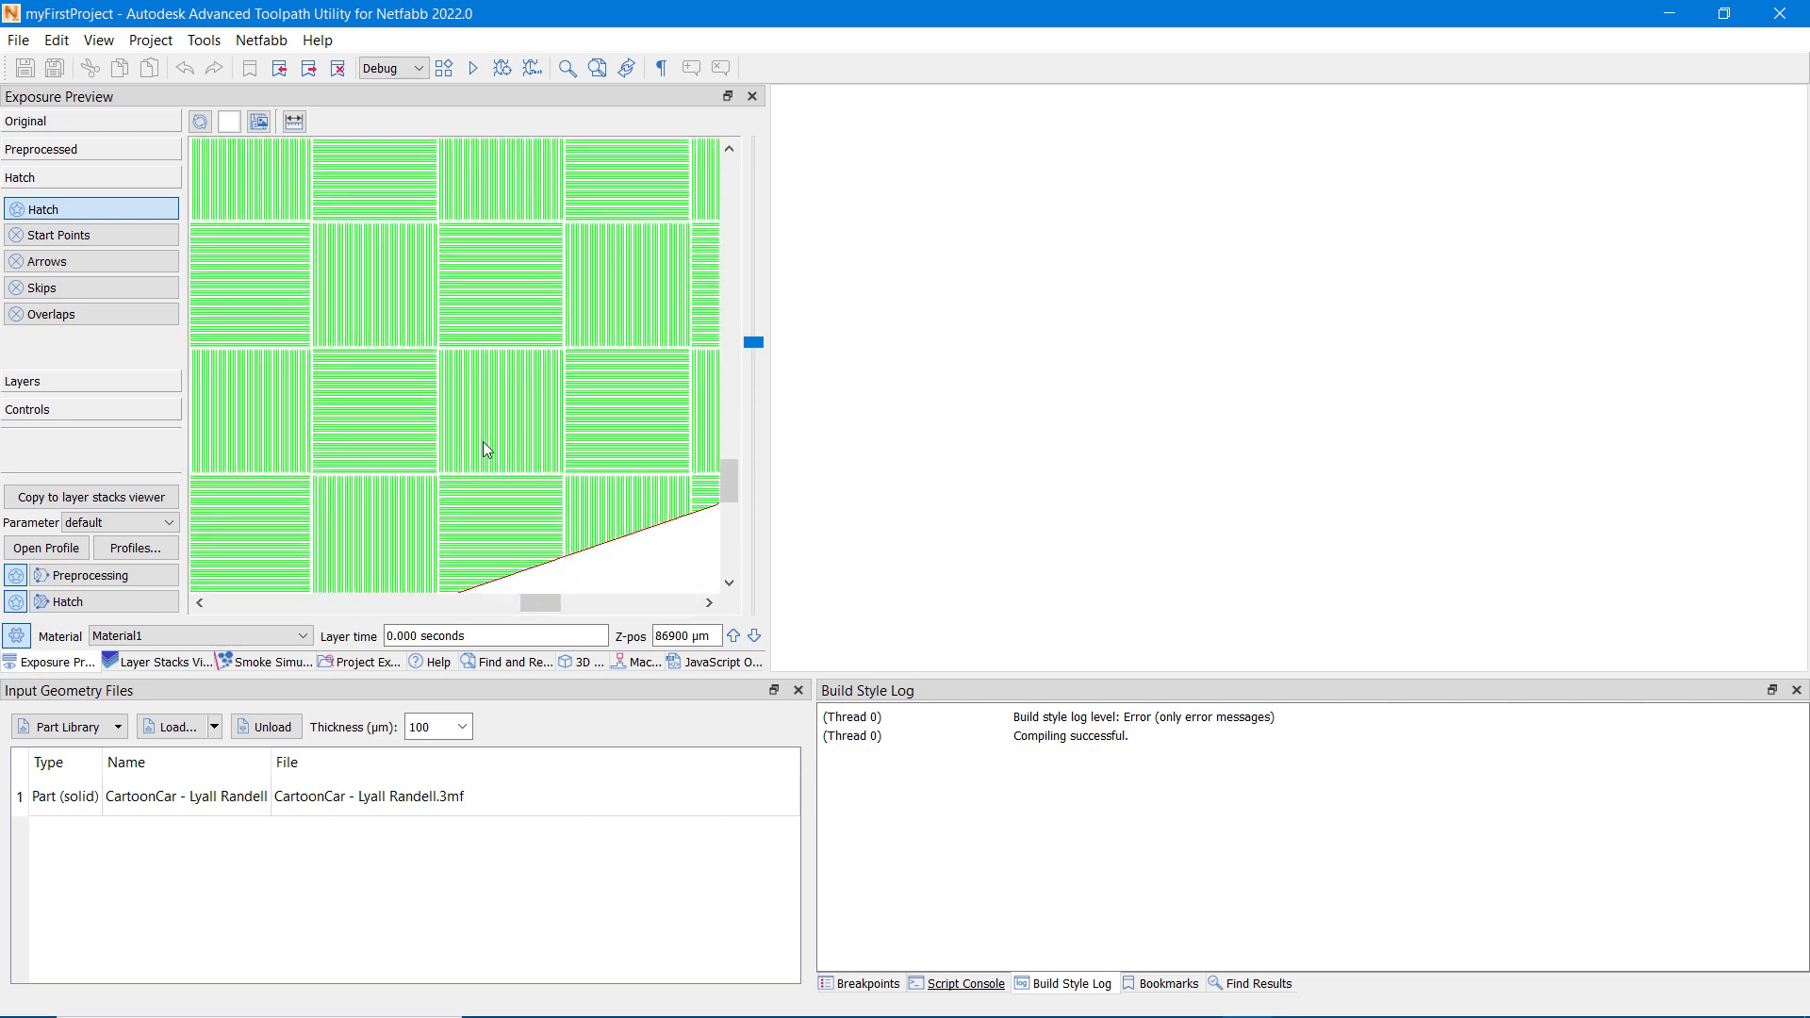
{"action": "scroll", "coordinate": [488, 450], "scroll_direction": "down", "scroll_amount": 5}
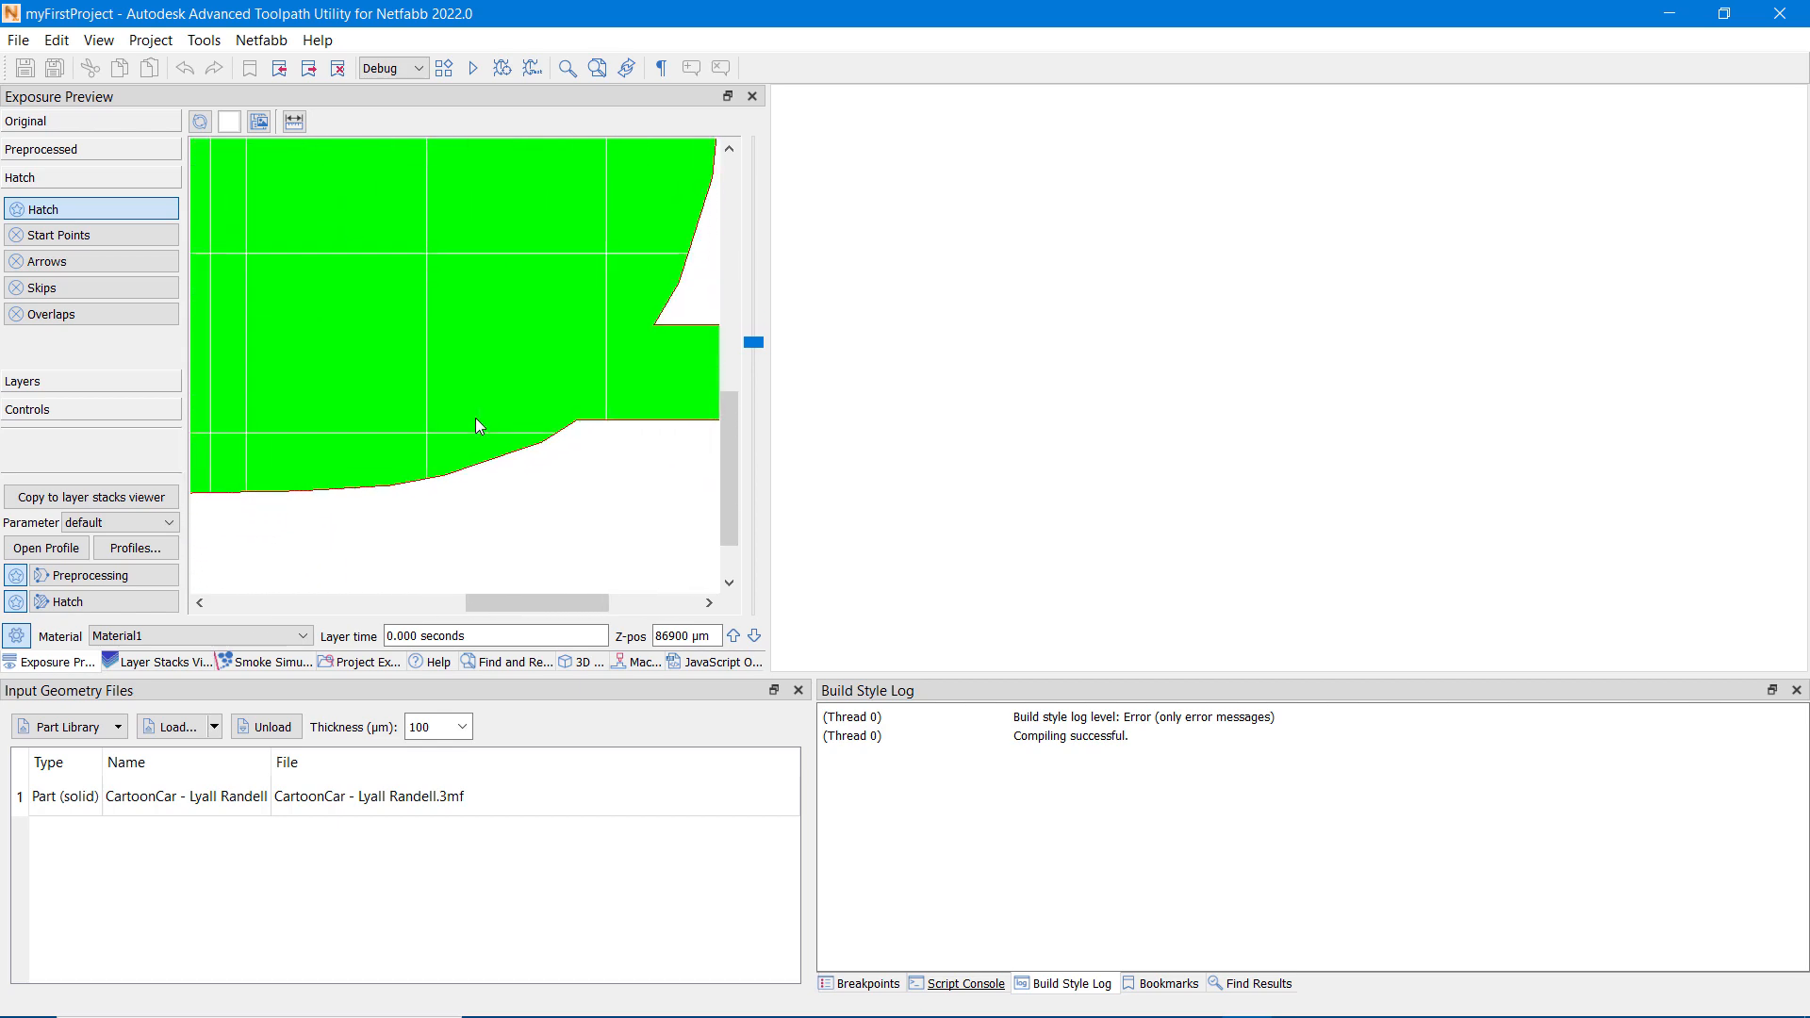
{"action": "scroll", "coordinate": [476, 419], "scroll_direction": "down", "scroll_amount": 5}
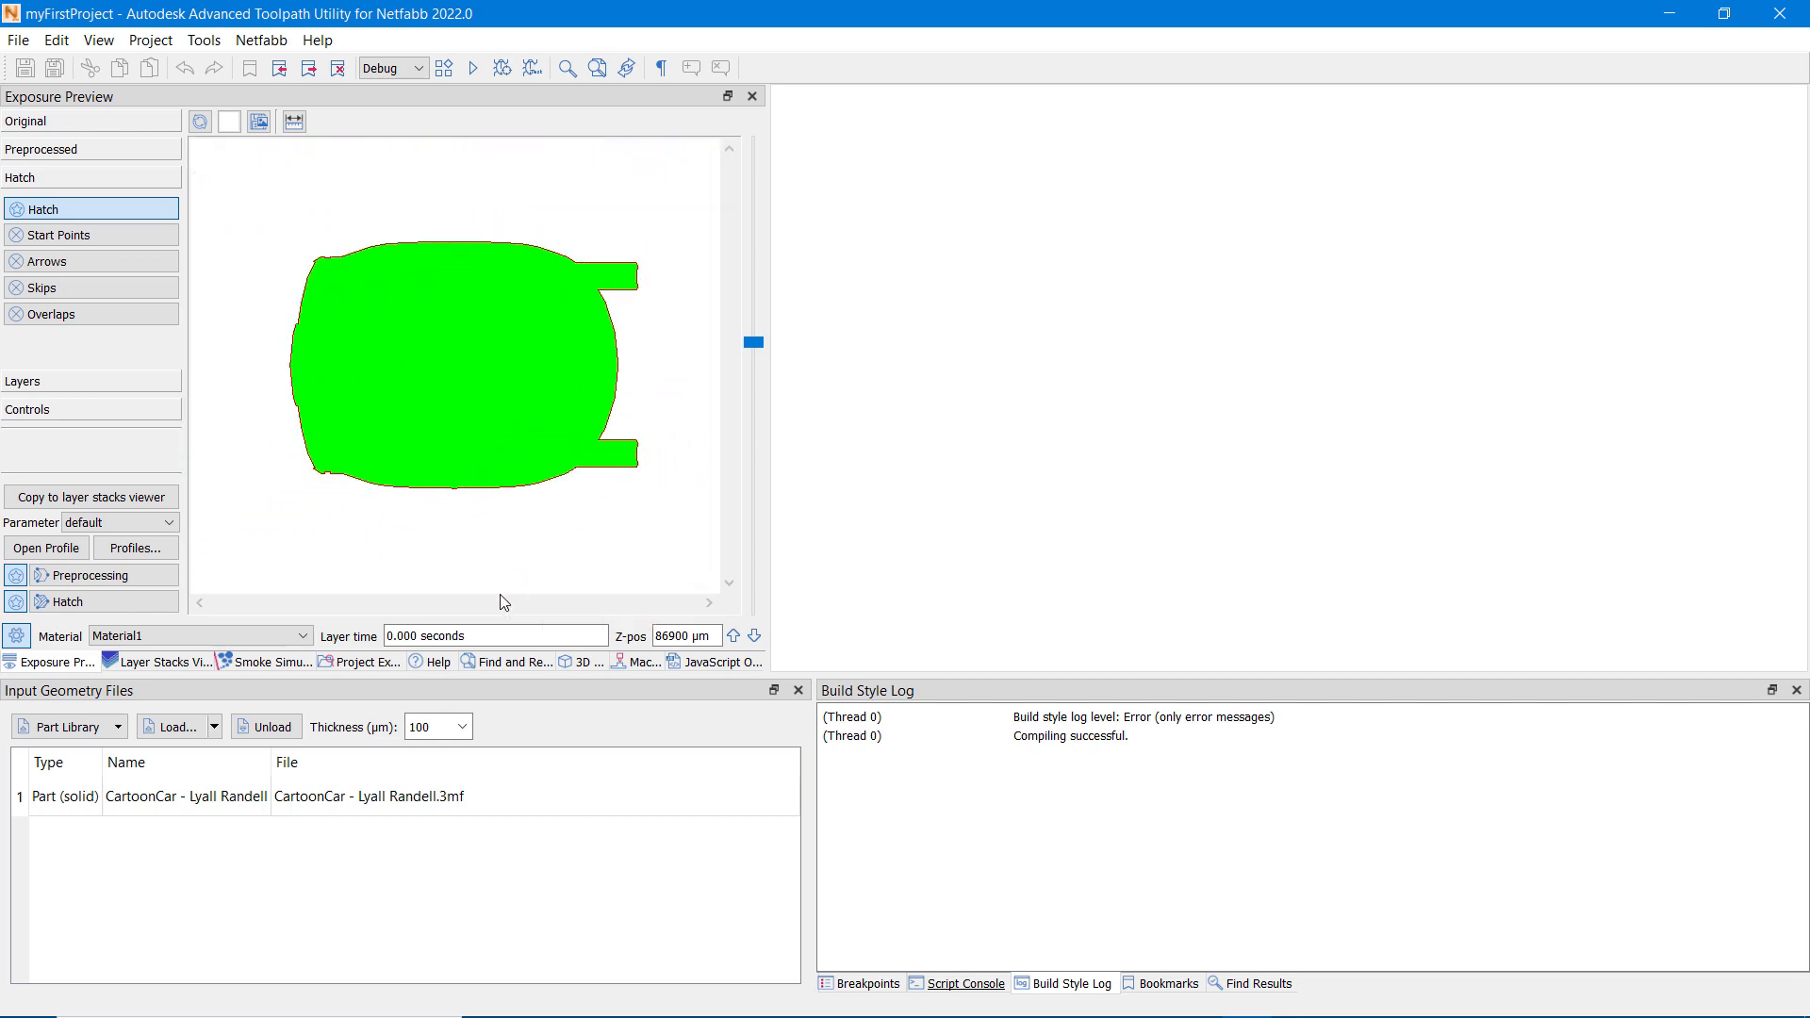
Step: Enable the Animate control for the exposure preview and play through the layer's hatching sequence
{"action": "left_click", "coordinate": [132, 406]}
{"action": "left_click", "coordinate": [68, 267]}
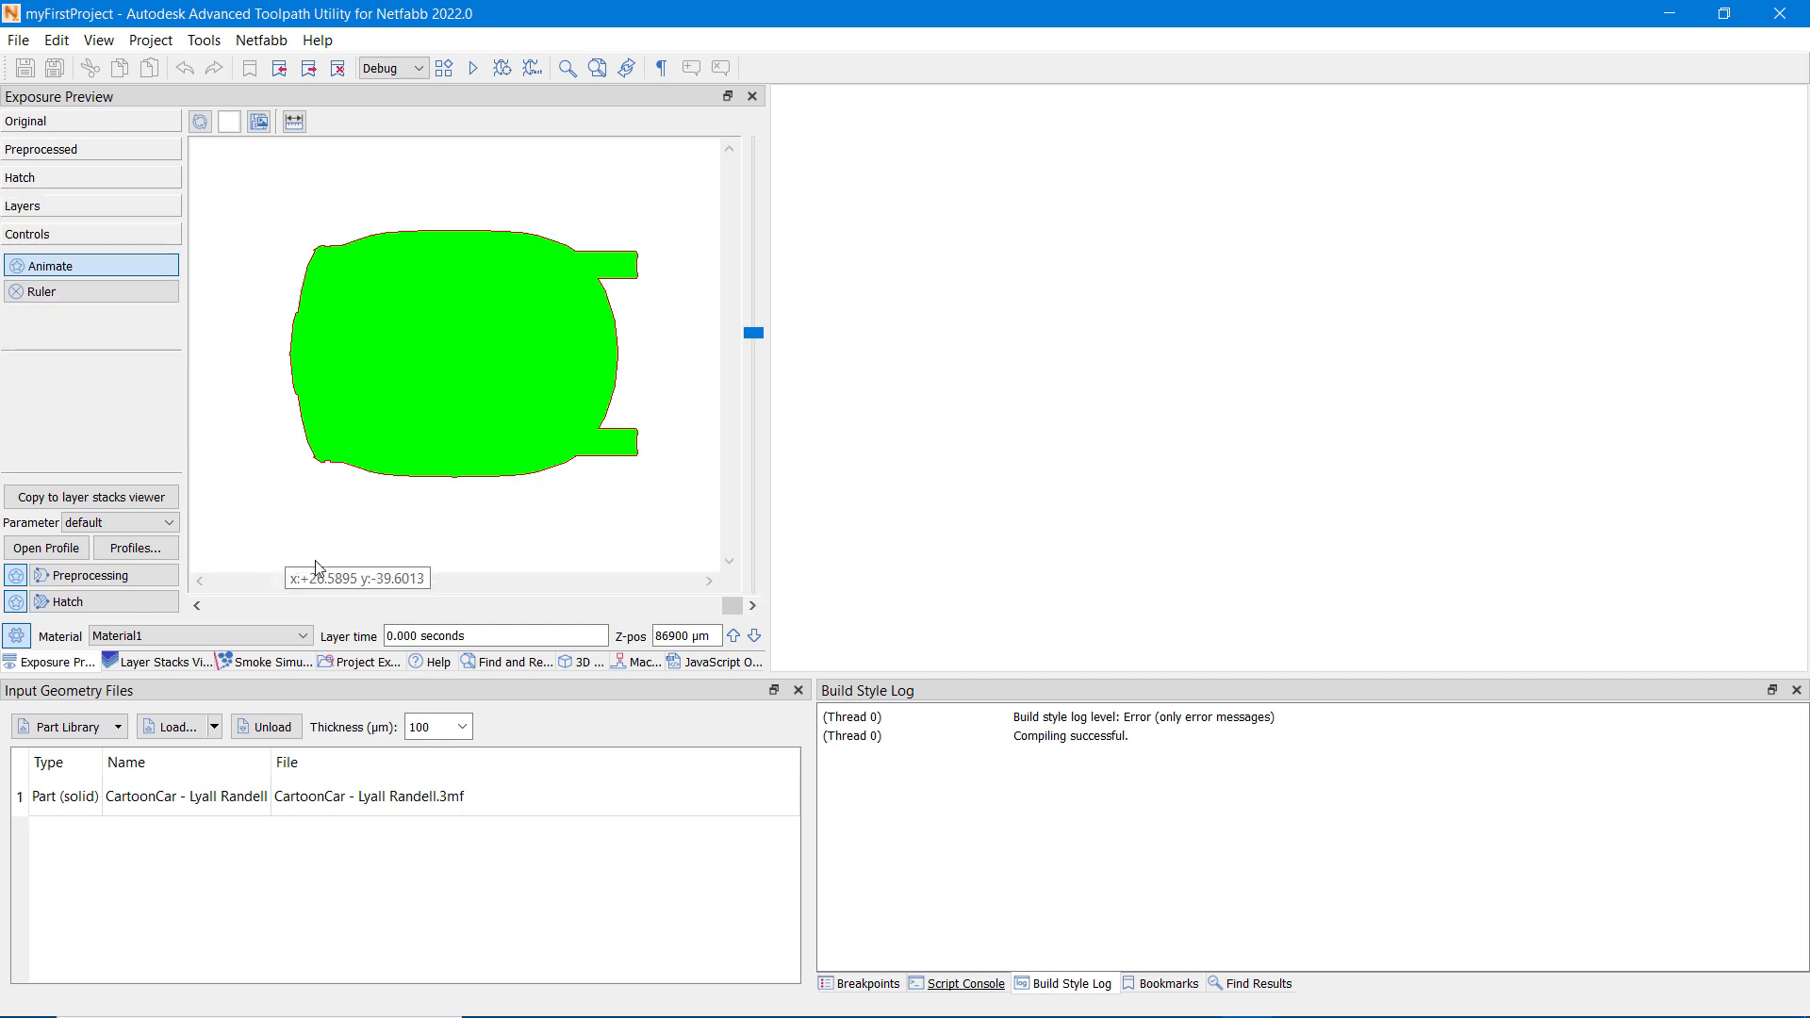
{"action": "mouse_move", "coordinate": [733, 605]}
{"action": "left_mouse_down"}
{"action": "mouse_move", "coordinate": [190, 630]}
{"action": "mouse_move", "coordinate": [751, 641]}
{"action": "left_mouse_up"}
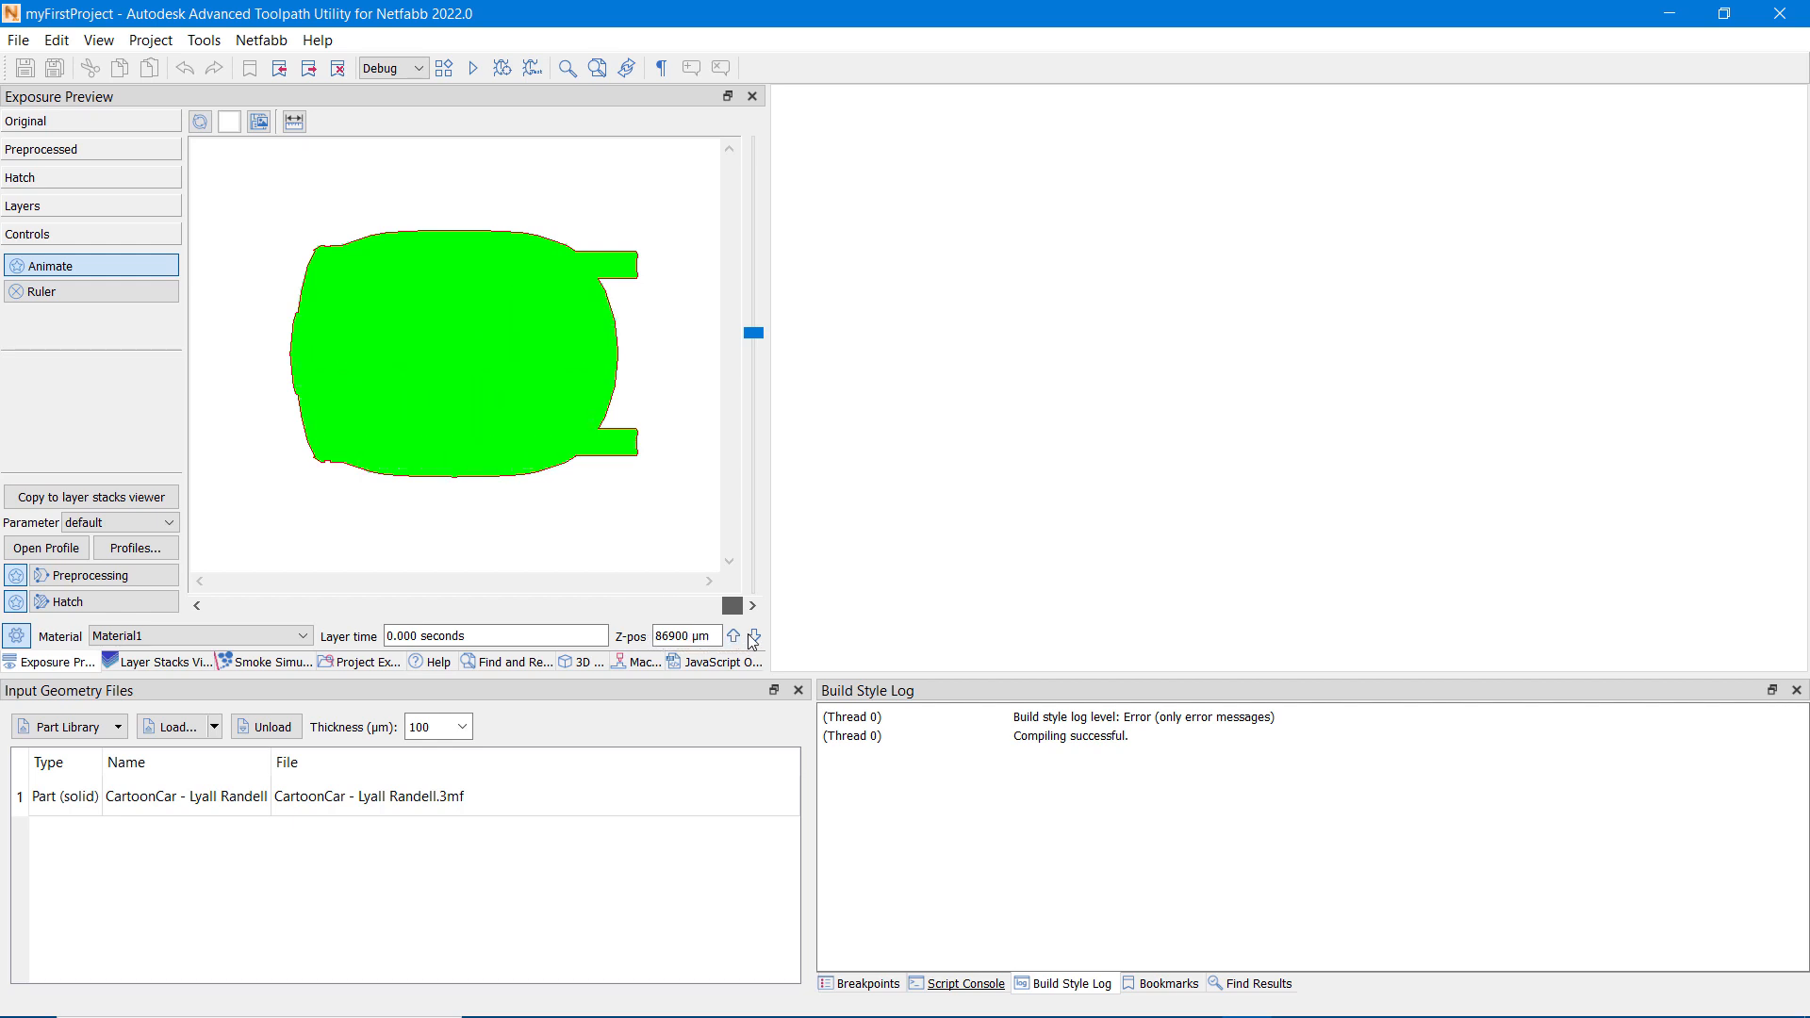
Step: Open main.js from the project's main folder and review its parameter declarations and the makeExposureLayer function
{"action": "left_click", "coordinate": [351, 669]}
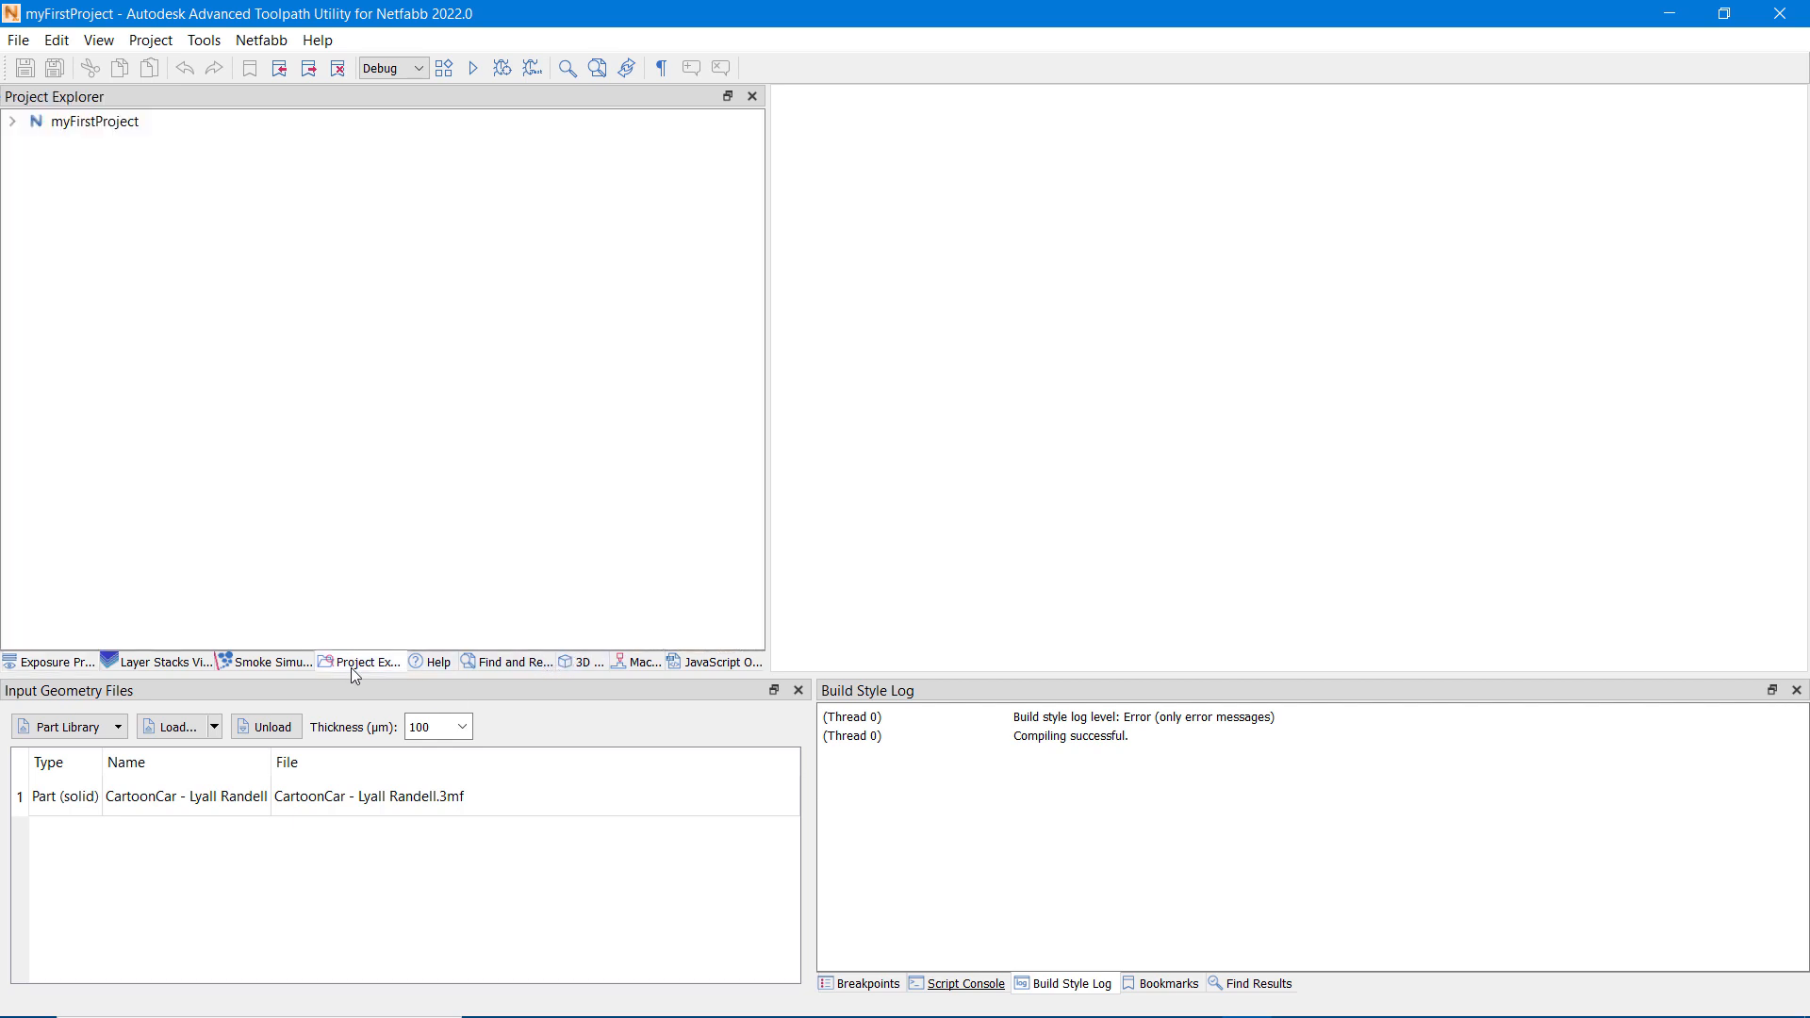
{"action": "left_click", "coordinate": [14, 124]}
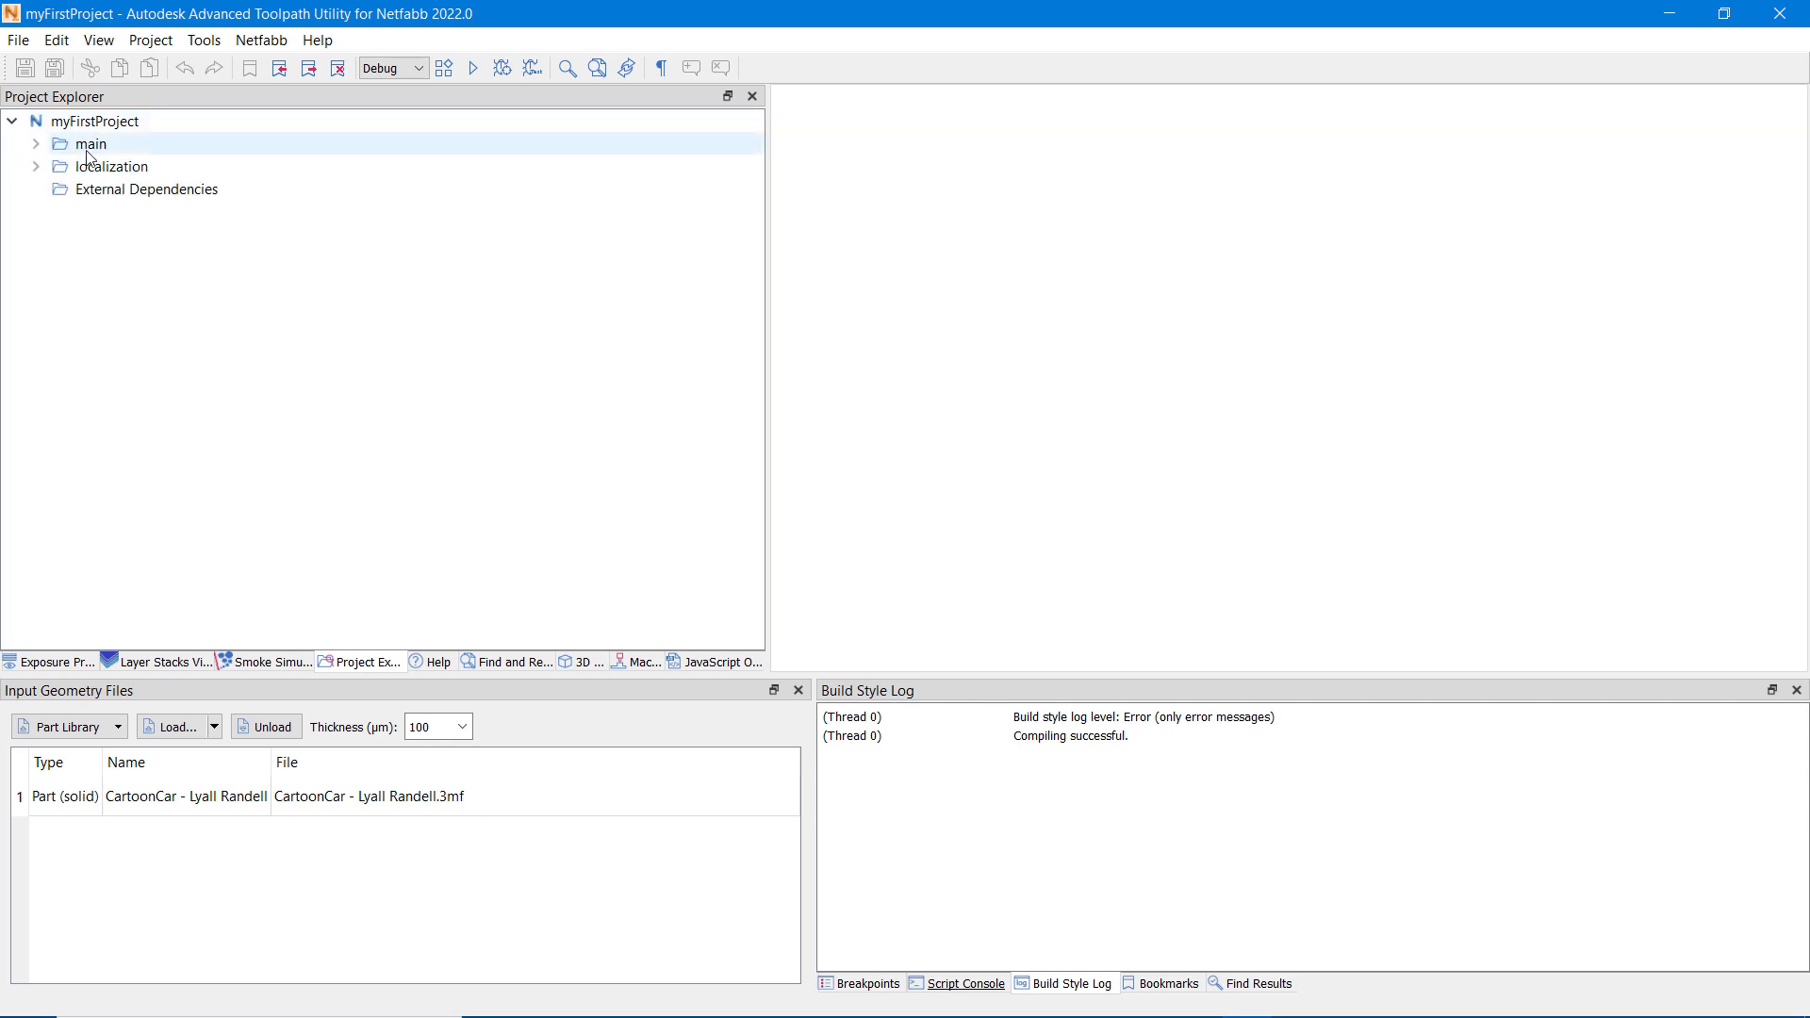
{"action": "left_click", "coordinate": [36, 146]}
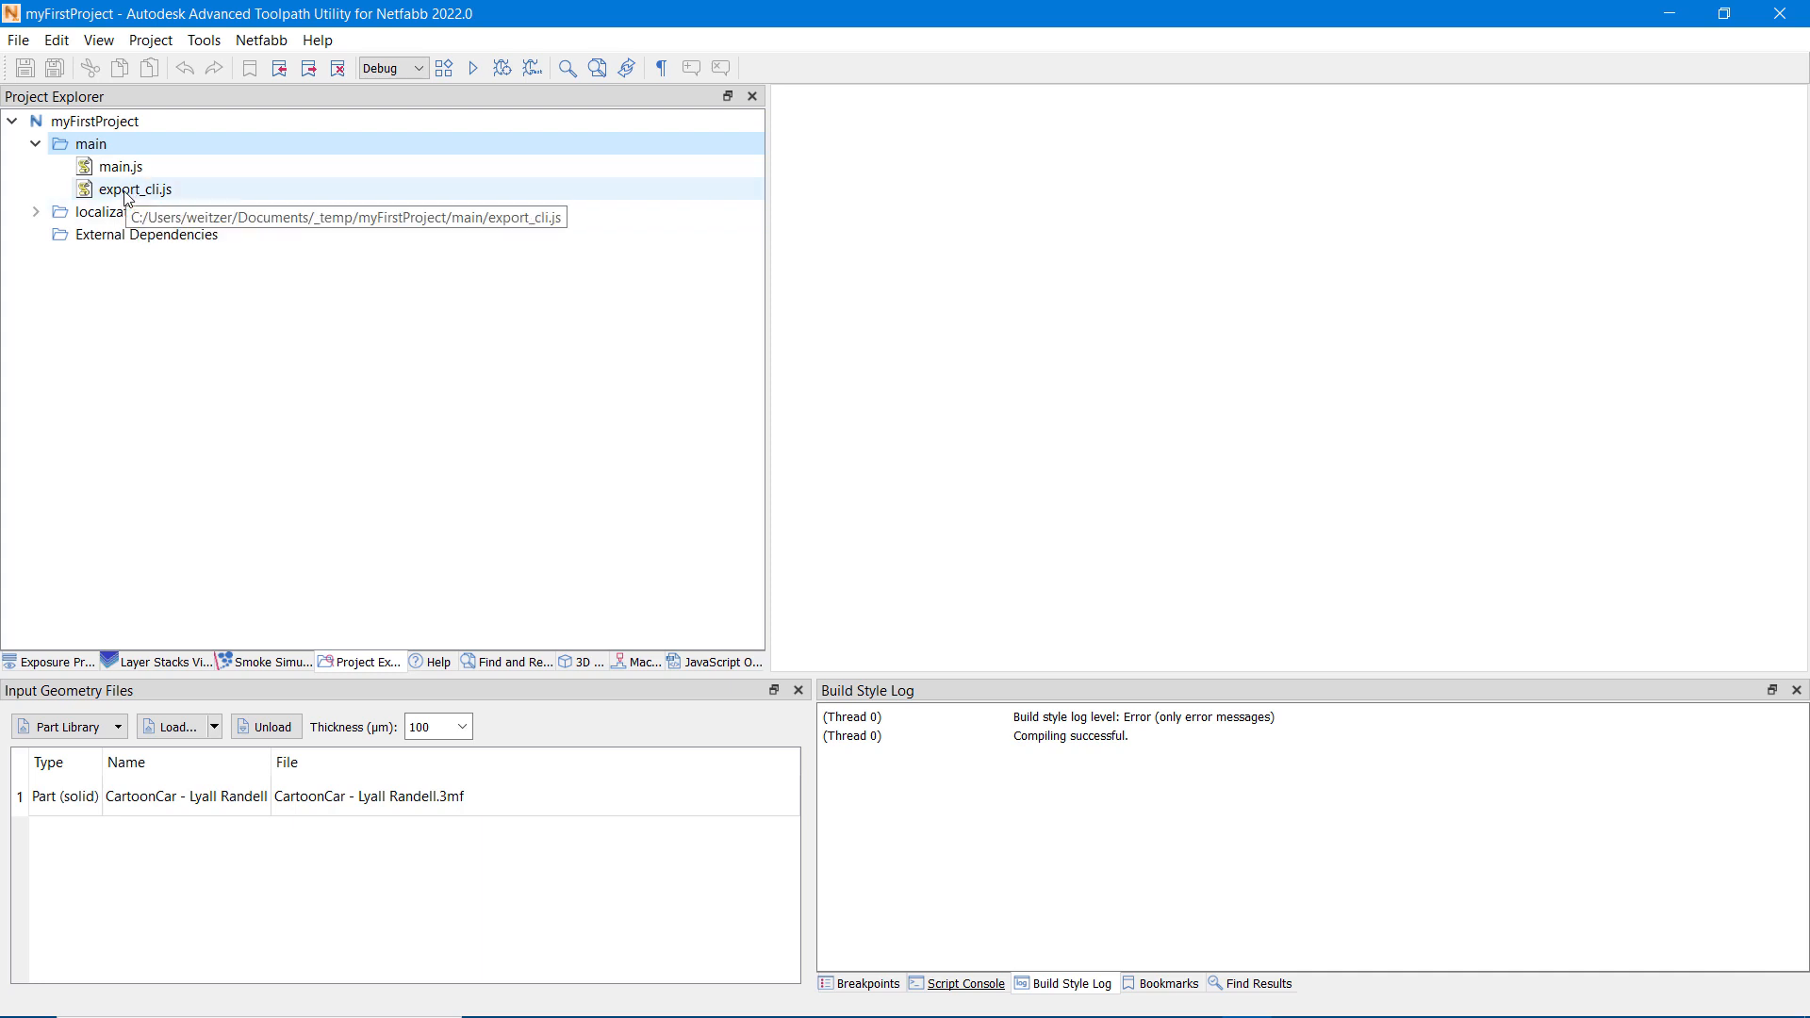
{"action": "left_click", "coordinate": [125, 167]}
{"action": "double_click", "coordinate": [125, 167]}
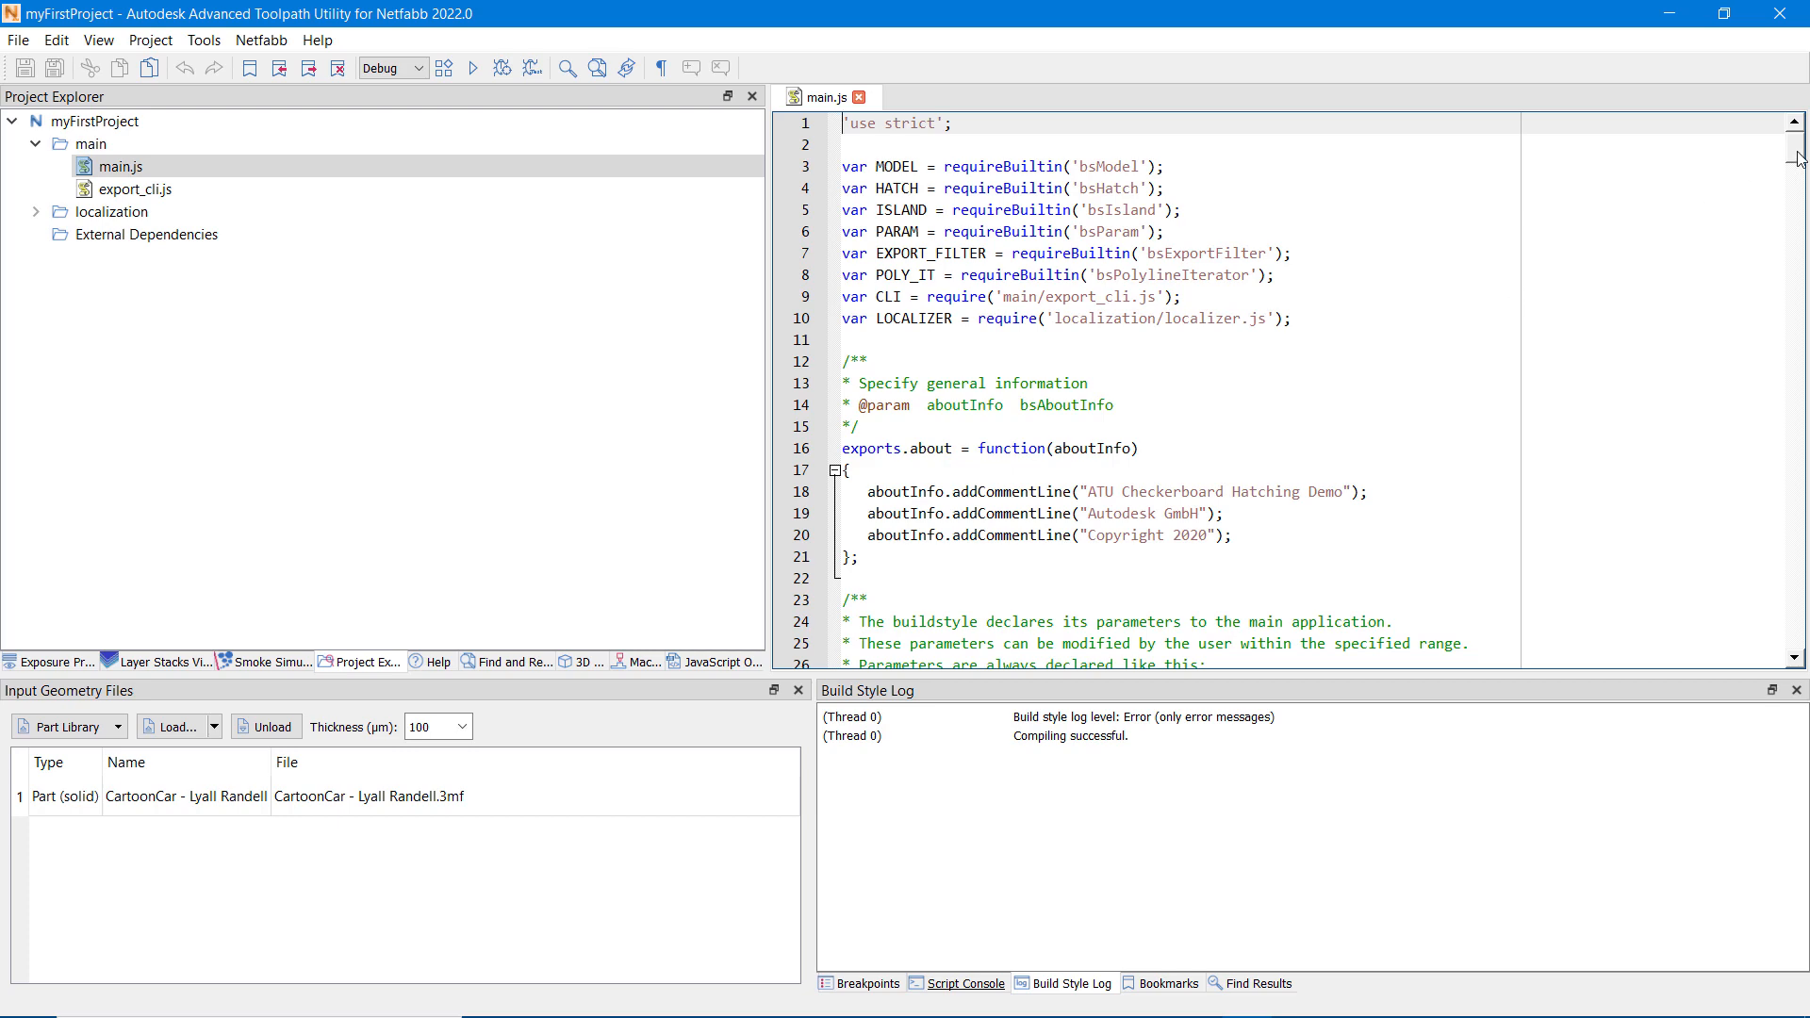
{"action": "left_click_drag", "start_coordinate": [1796, 158], "coordinate": [1803, 207]}
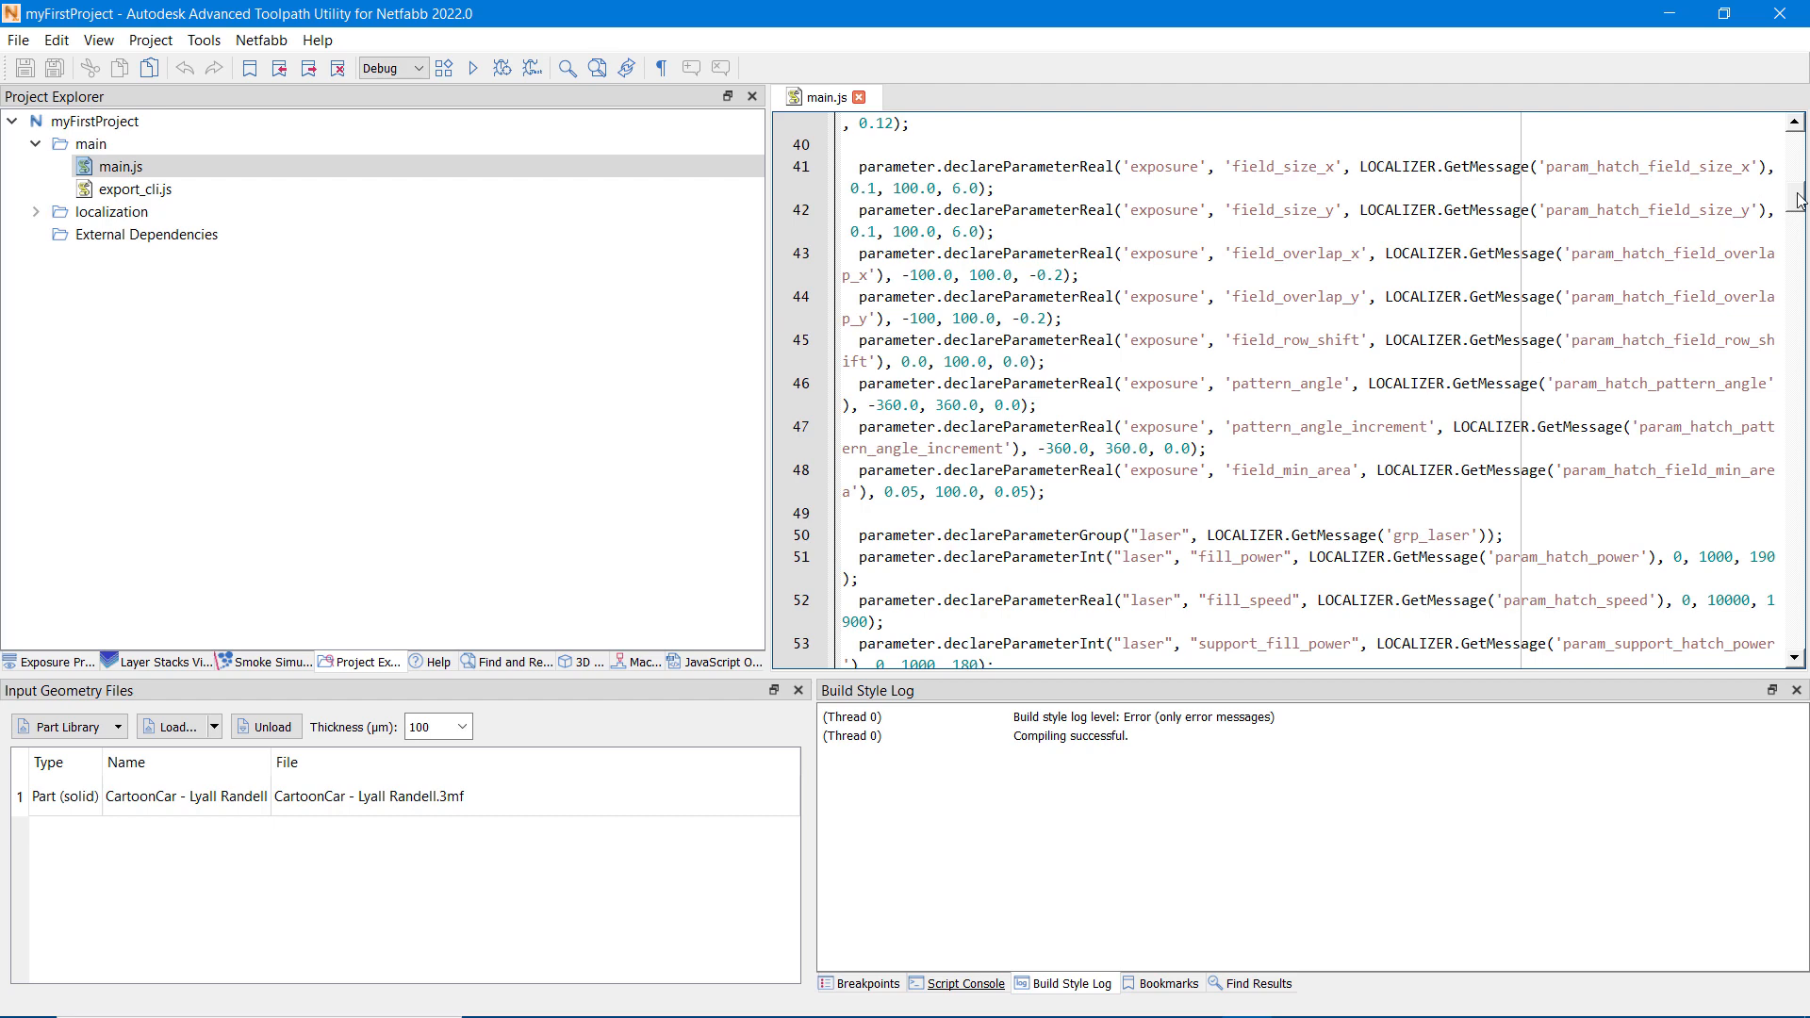
{"action": "left_click_drag", "start_coordinate": [1802, 202], "coordinate": [1802, 358]}
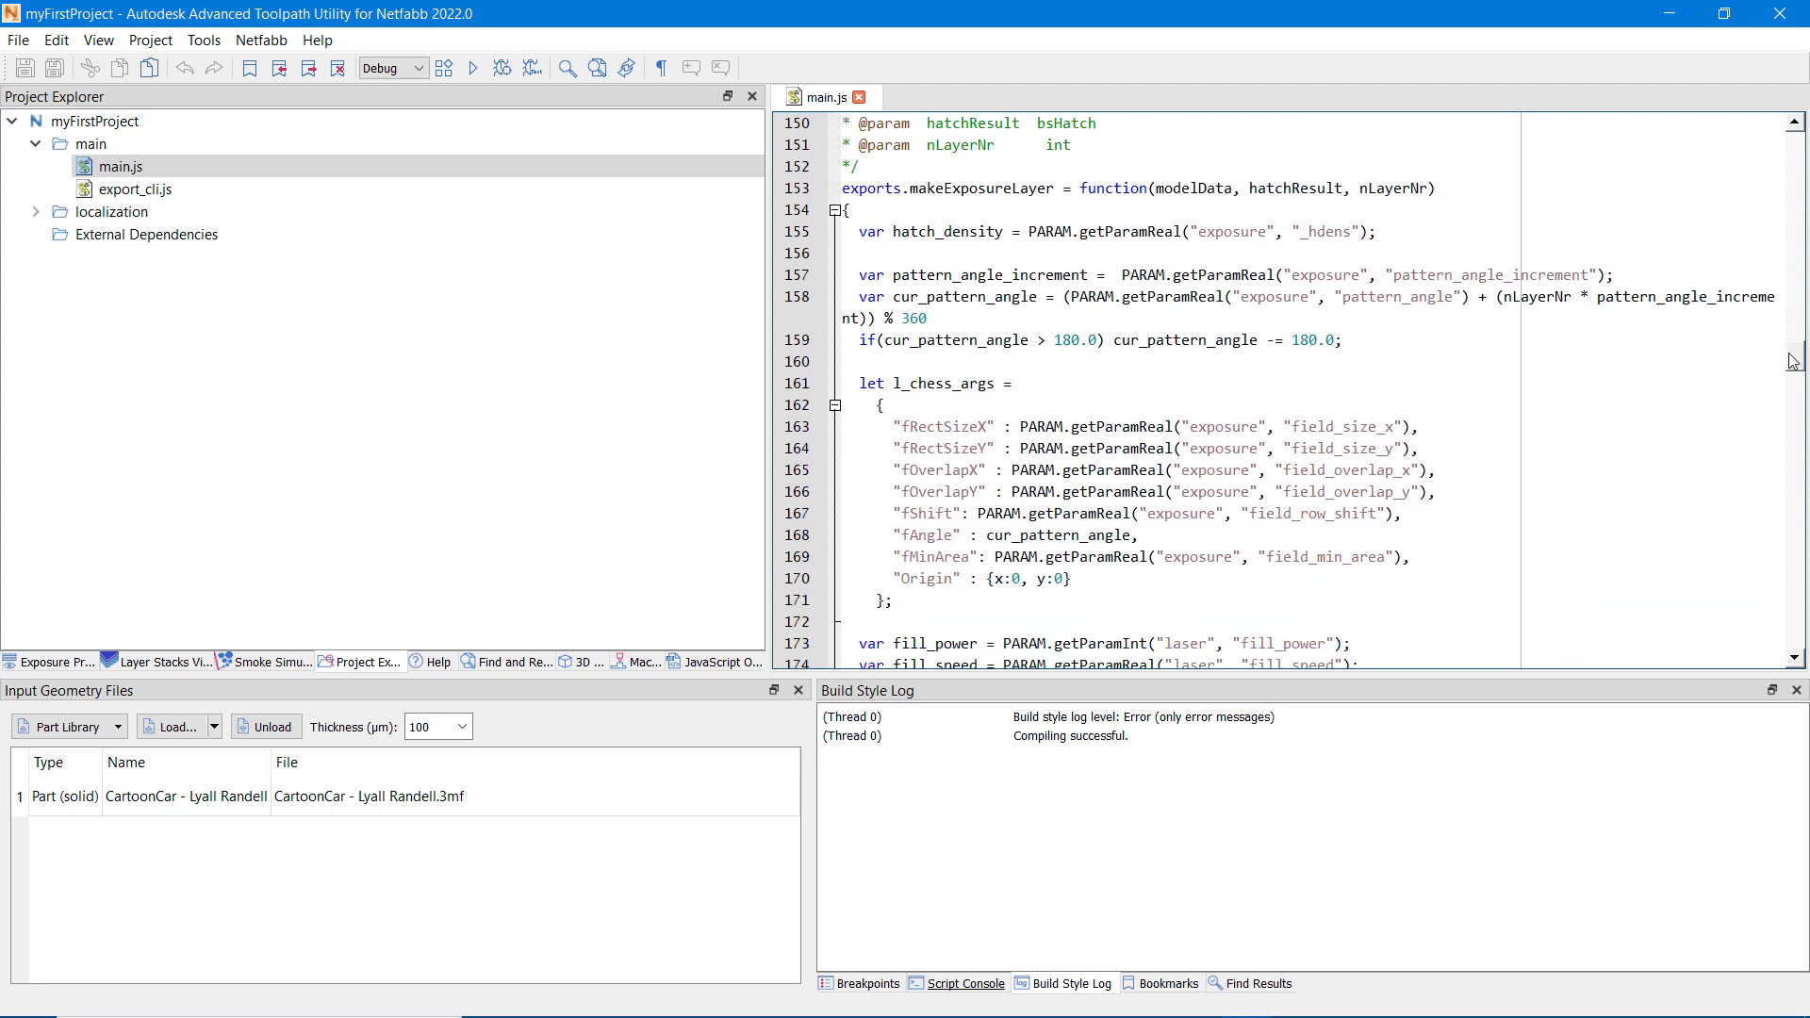
{"action": "mouse_move", "coordinate": [1794, 361]}
{"action": "left_mouse_down"}
{"action": "mouse_move", "coordinate": [1806, 573]}
{"action": "mouse_move", "coordinate": [1806, 356]}
{"action": "left_mouse_up"}
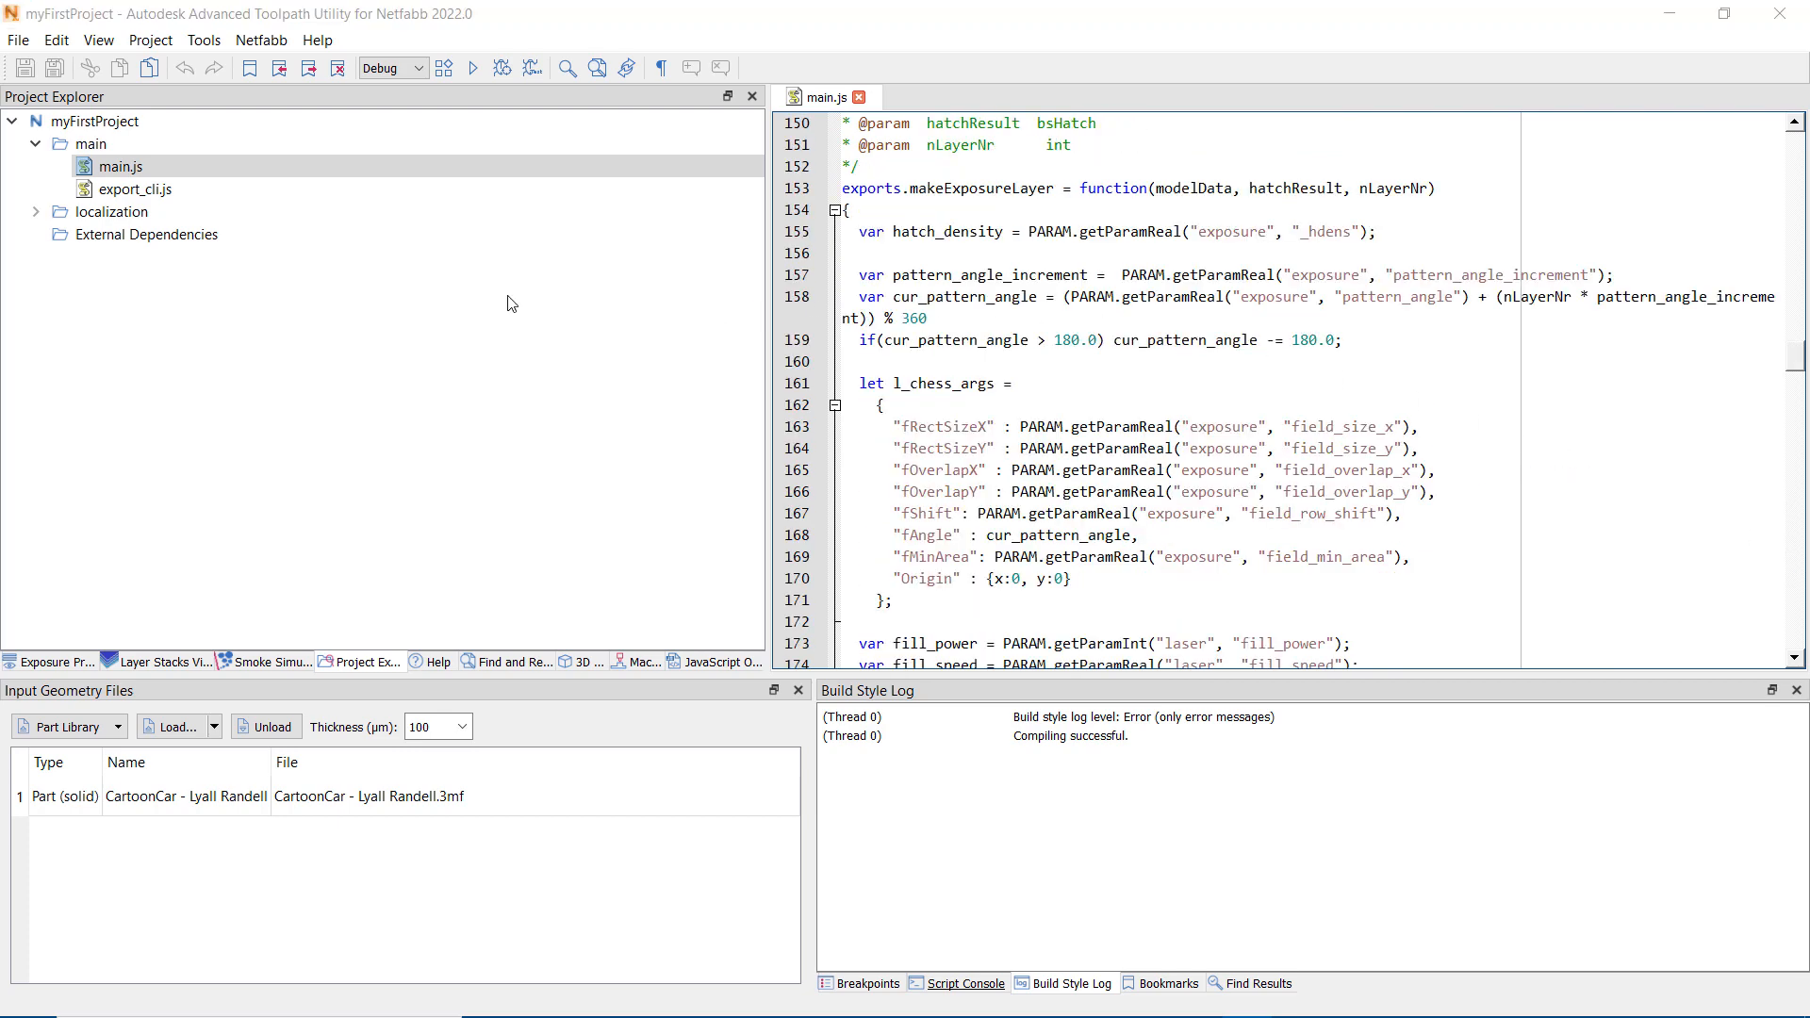
Step: Export the project as a Netfabb post-processor module named myFirst to the _temp folder, without password protection
{"action": "left_click", "coordinate": [269, 42]}
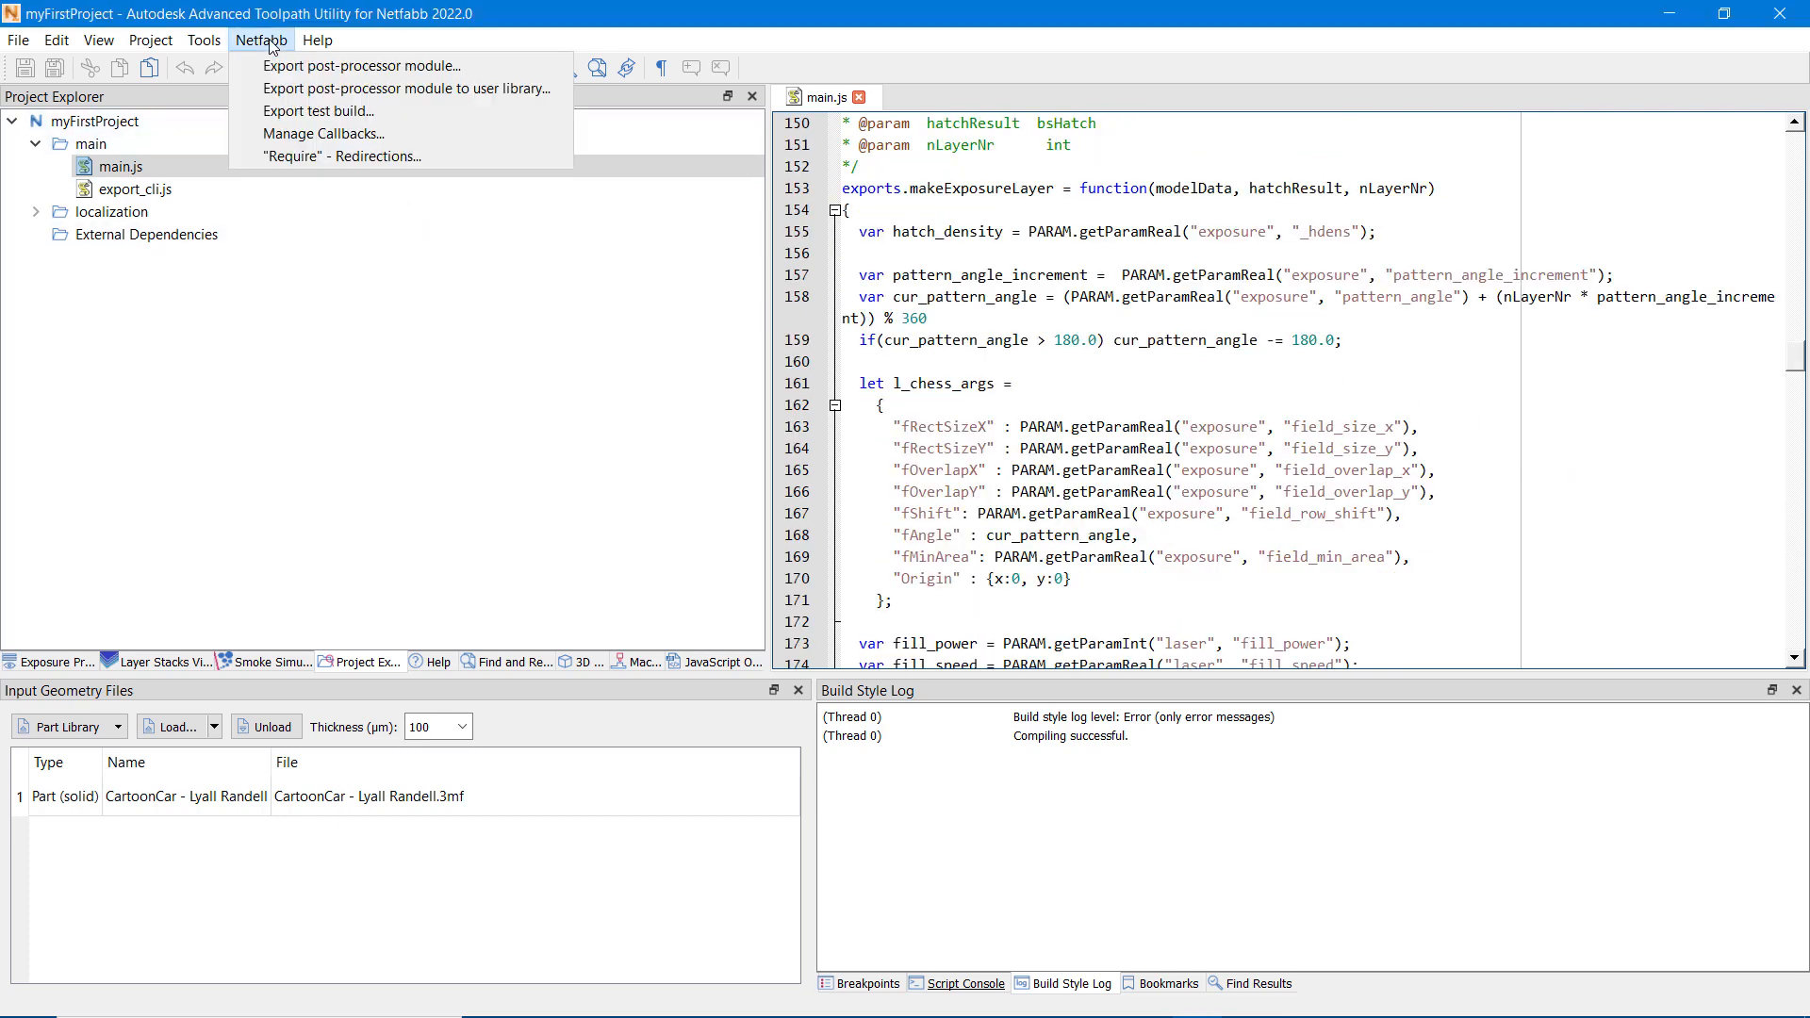
{"action": "left_click", "coordinate": [393, 70]}
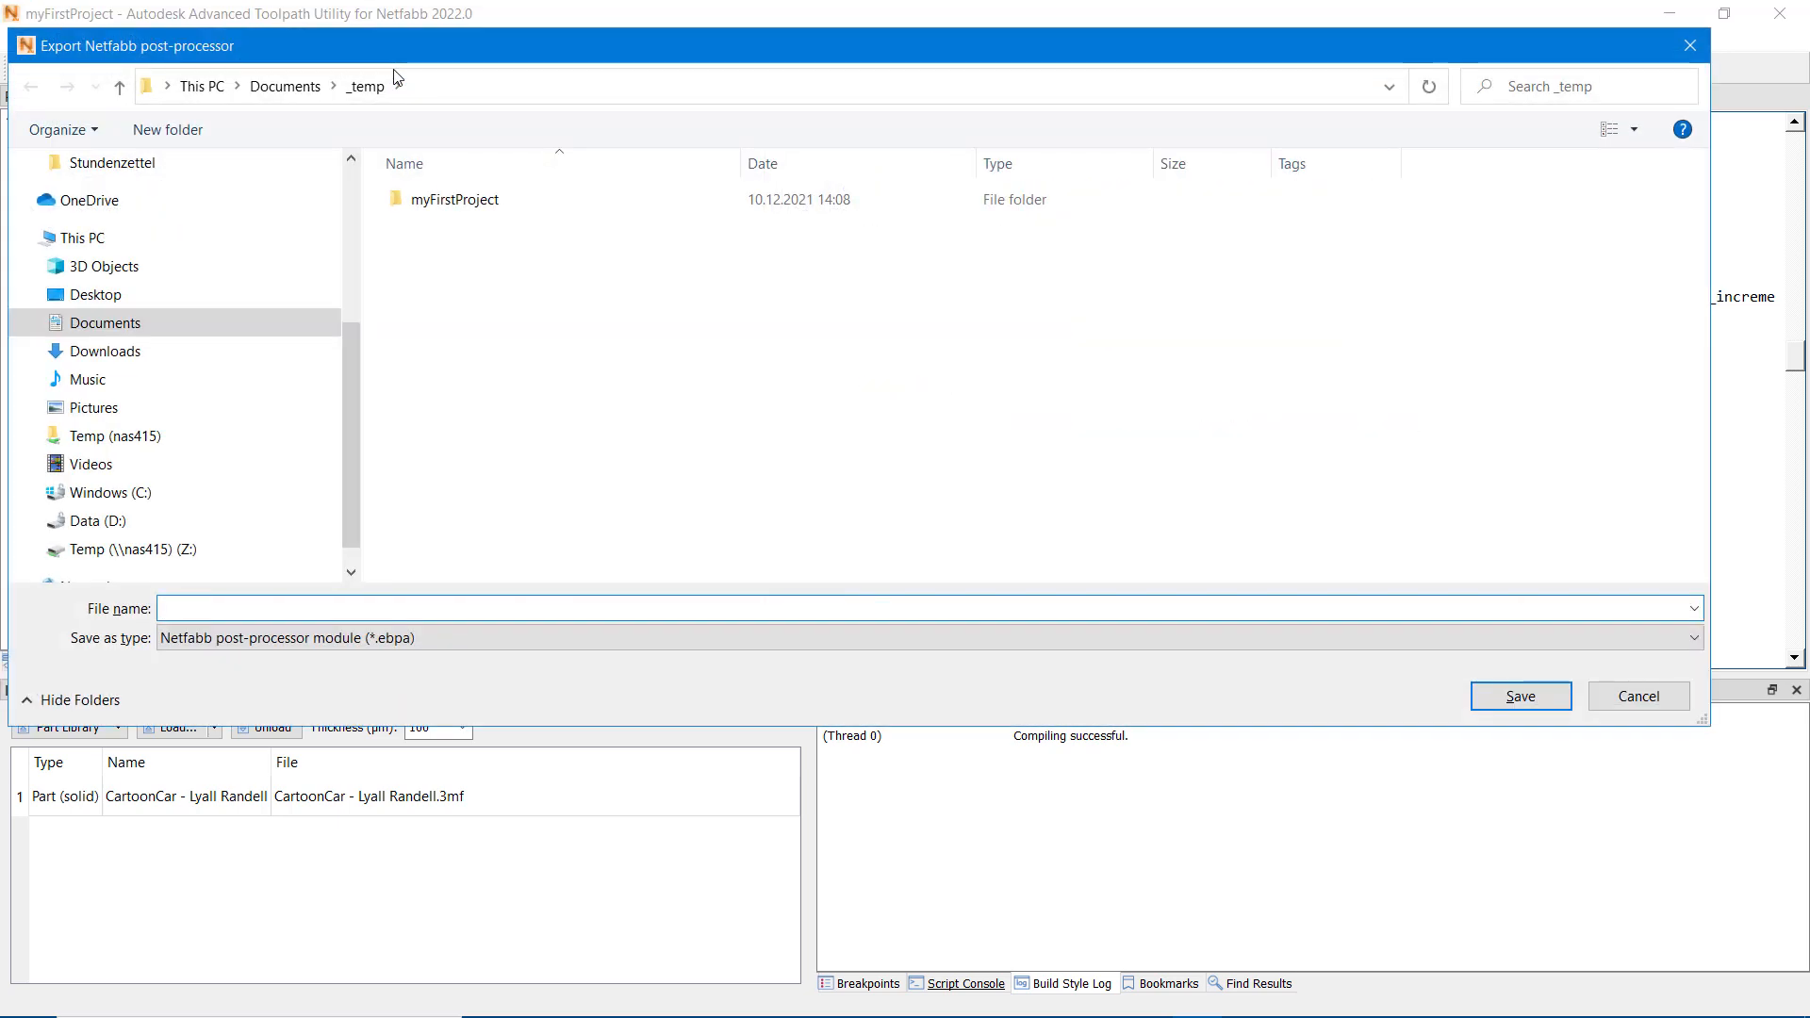
{"action": "type", "text": "m"}
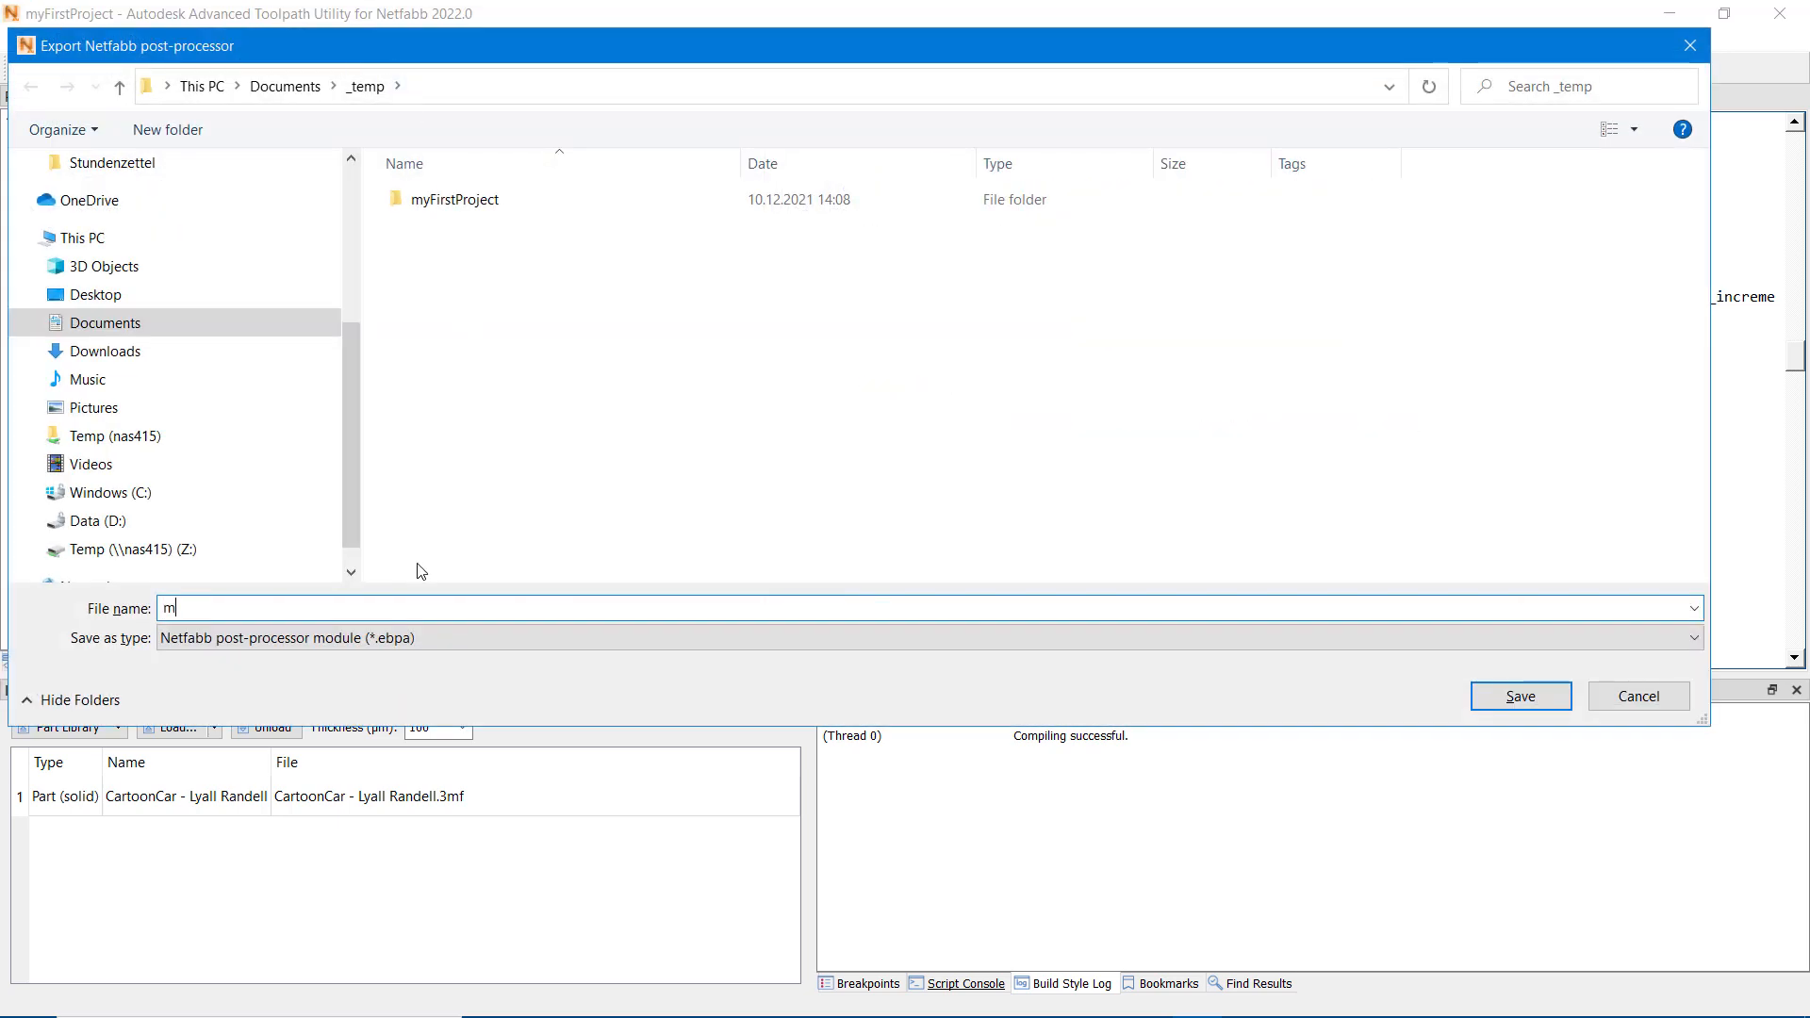
{"action": "type", "text": "yFirst"}
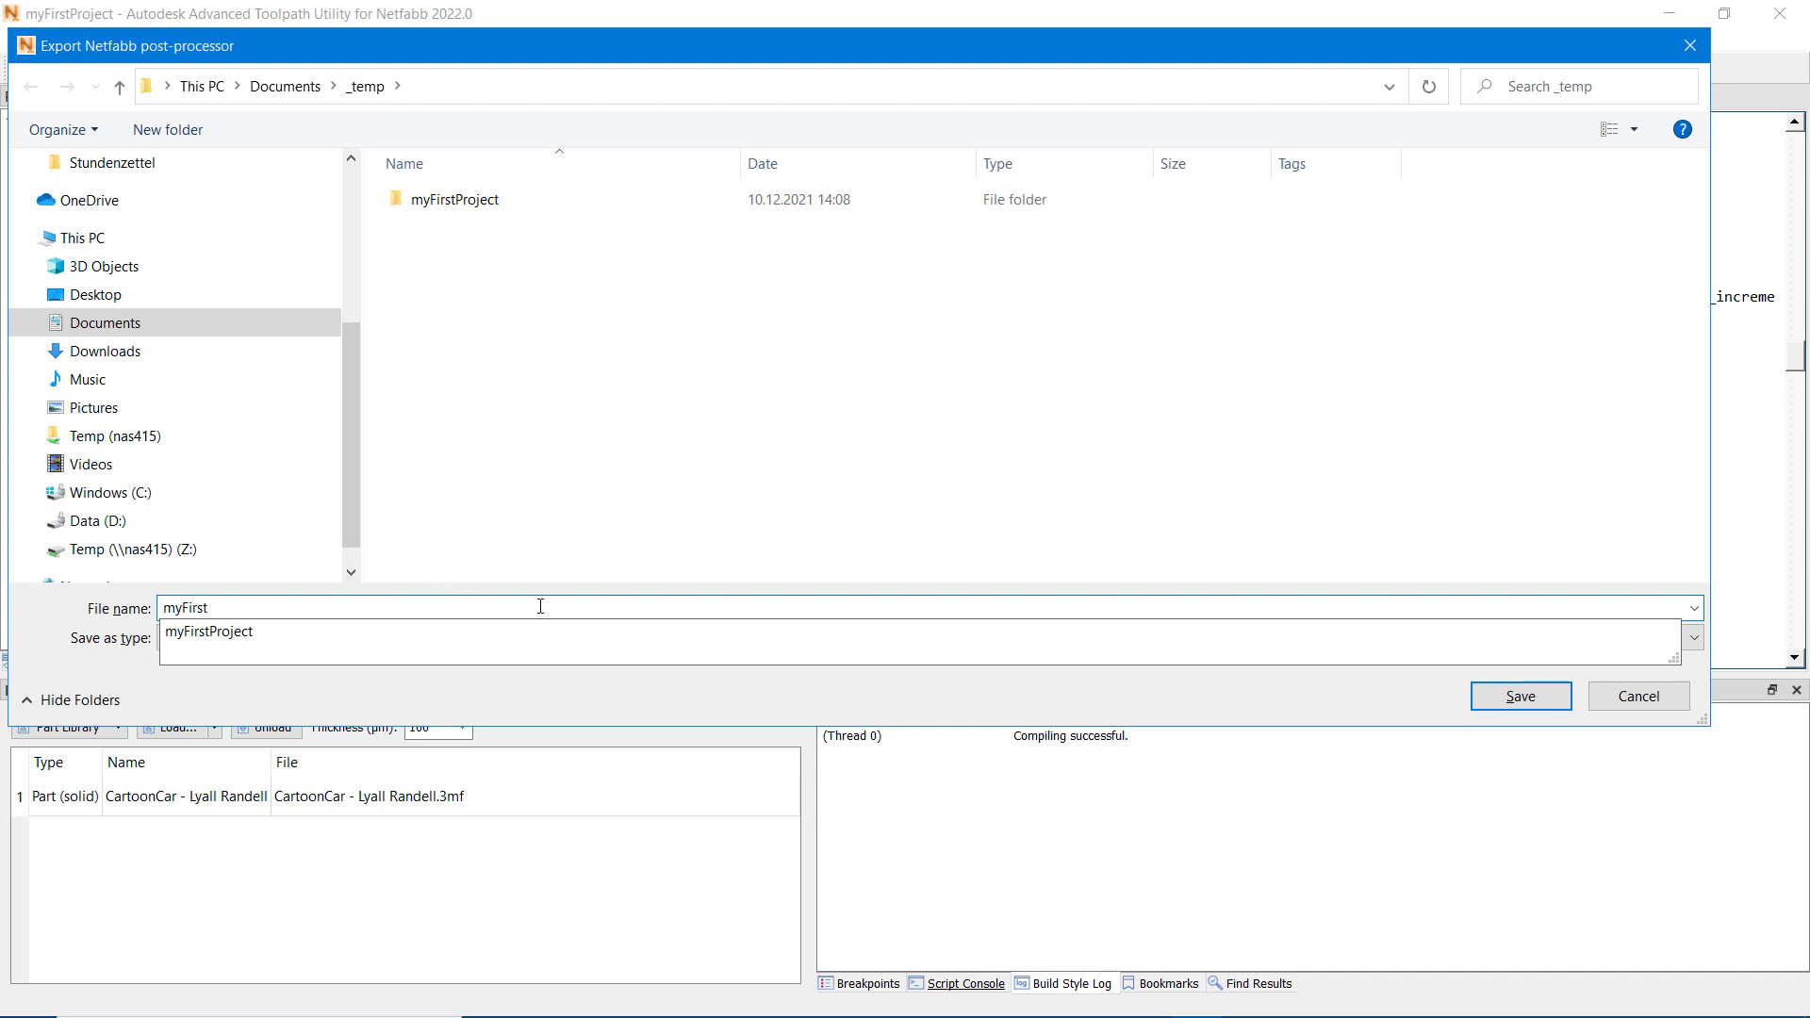
{"action": "left_click", "coordinate": [1075, 705]}
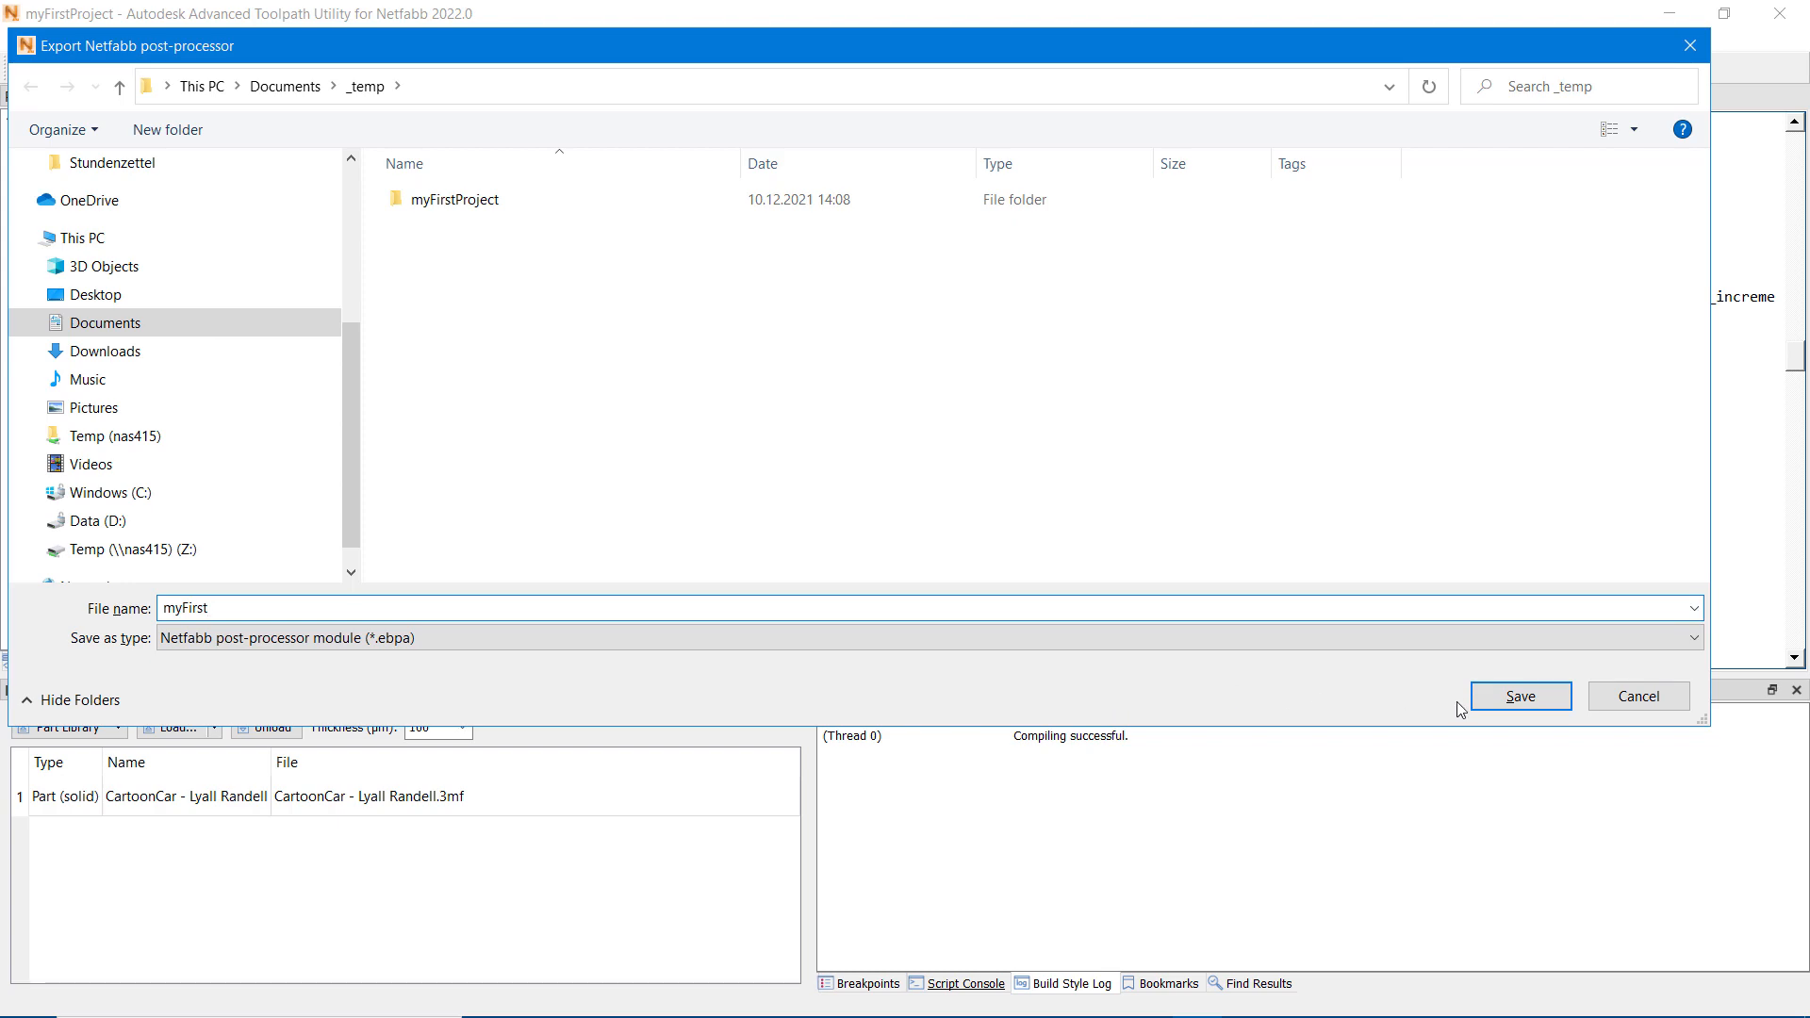
{"action": "left_click", "coordinate": [1517, 698]}
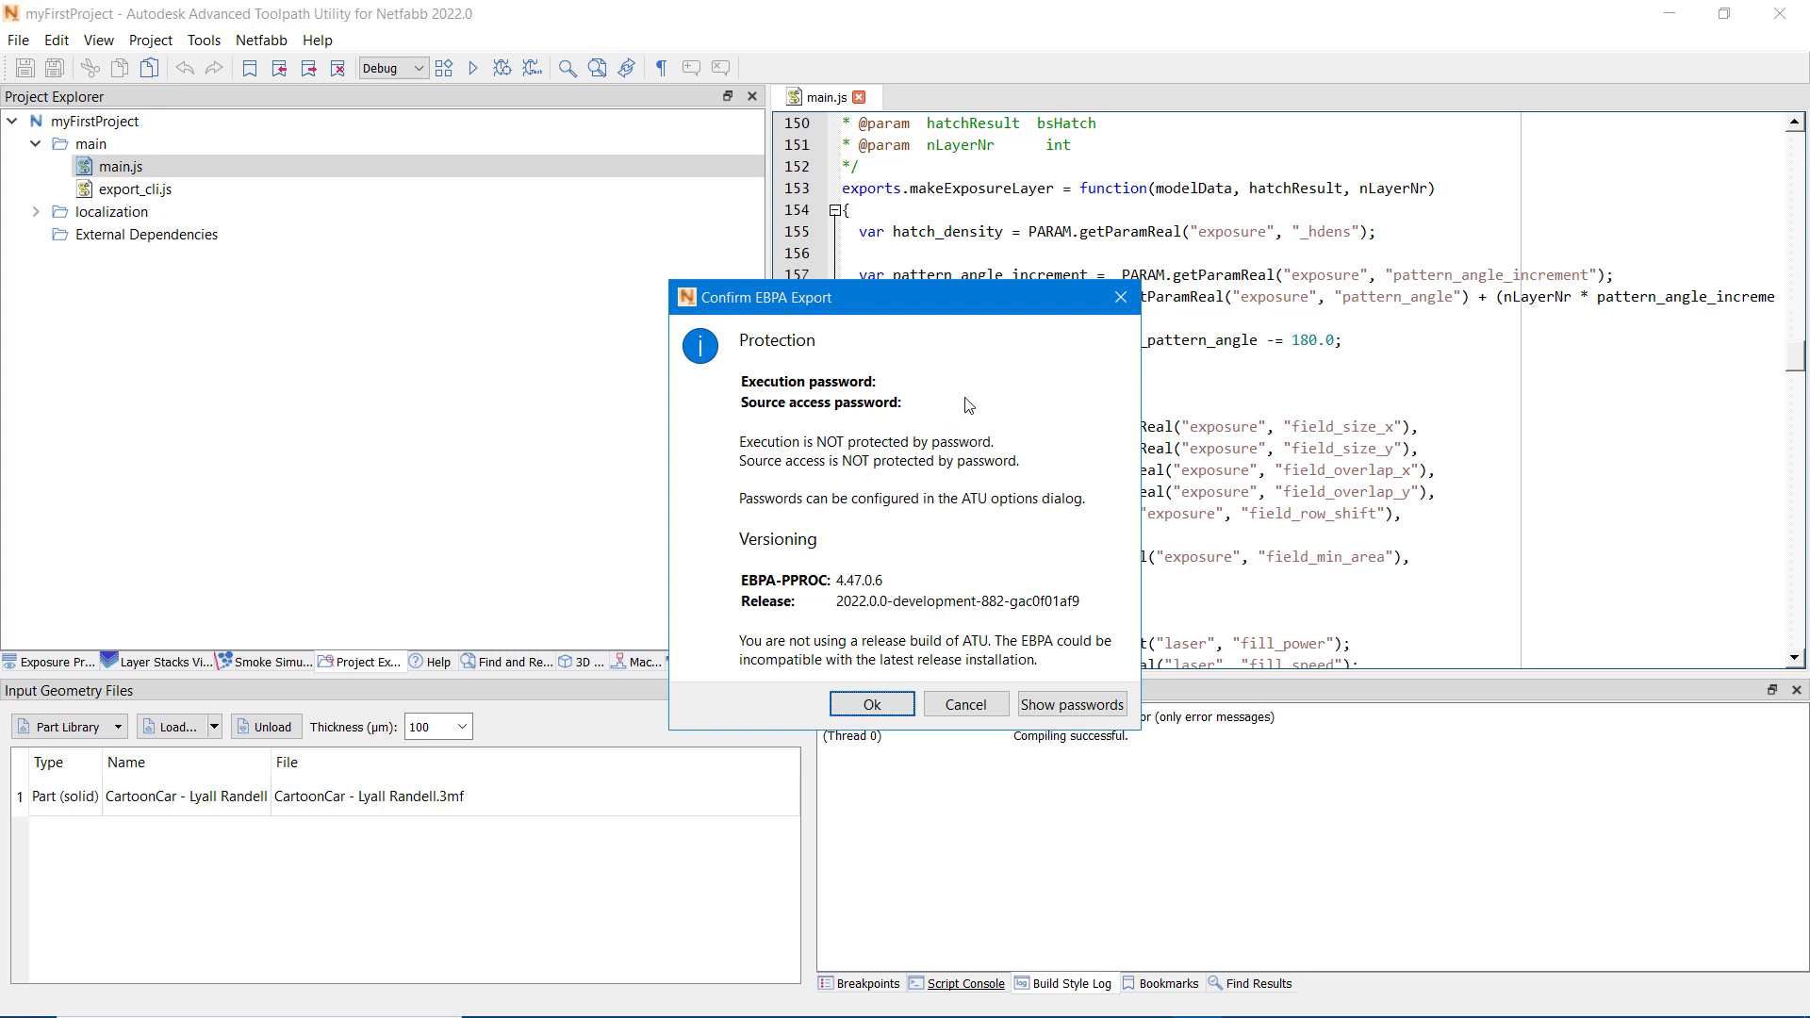
{"action": "left_click", "coordinate": [884, 712]}
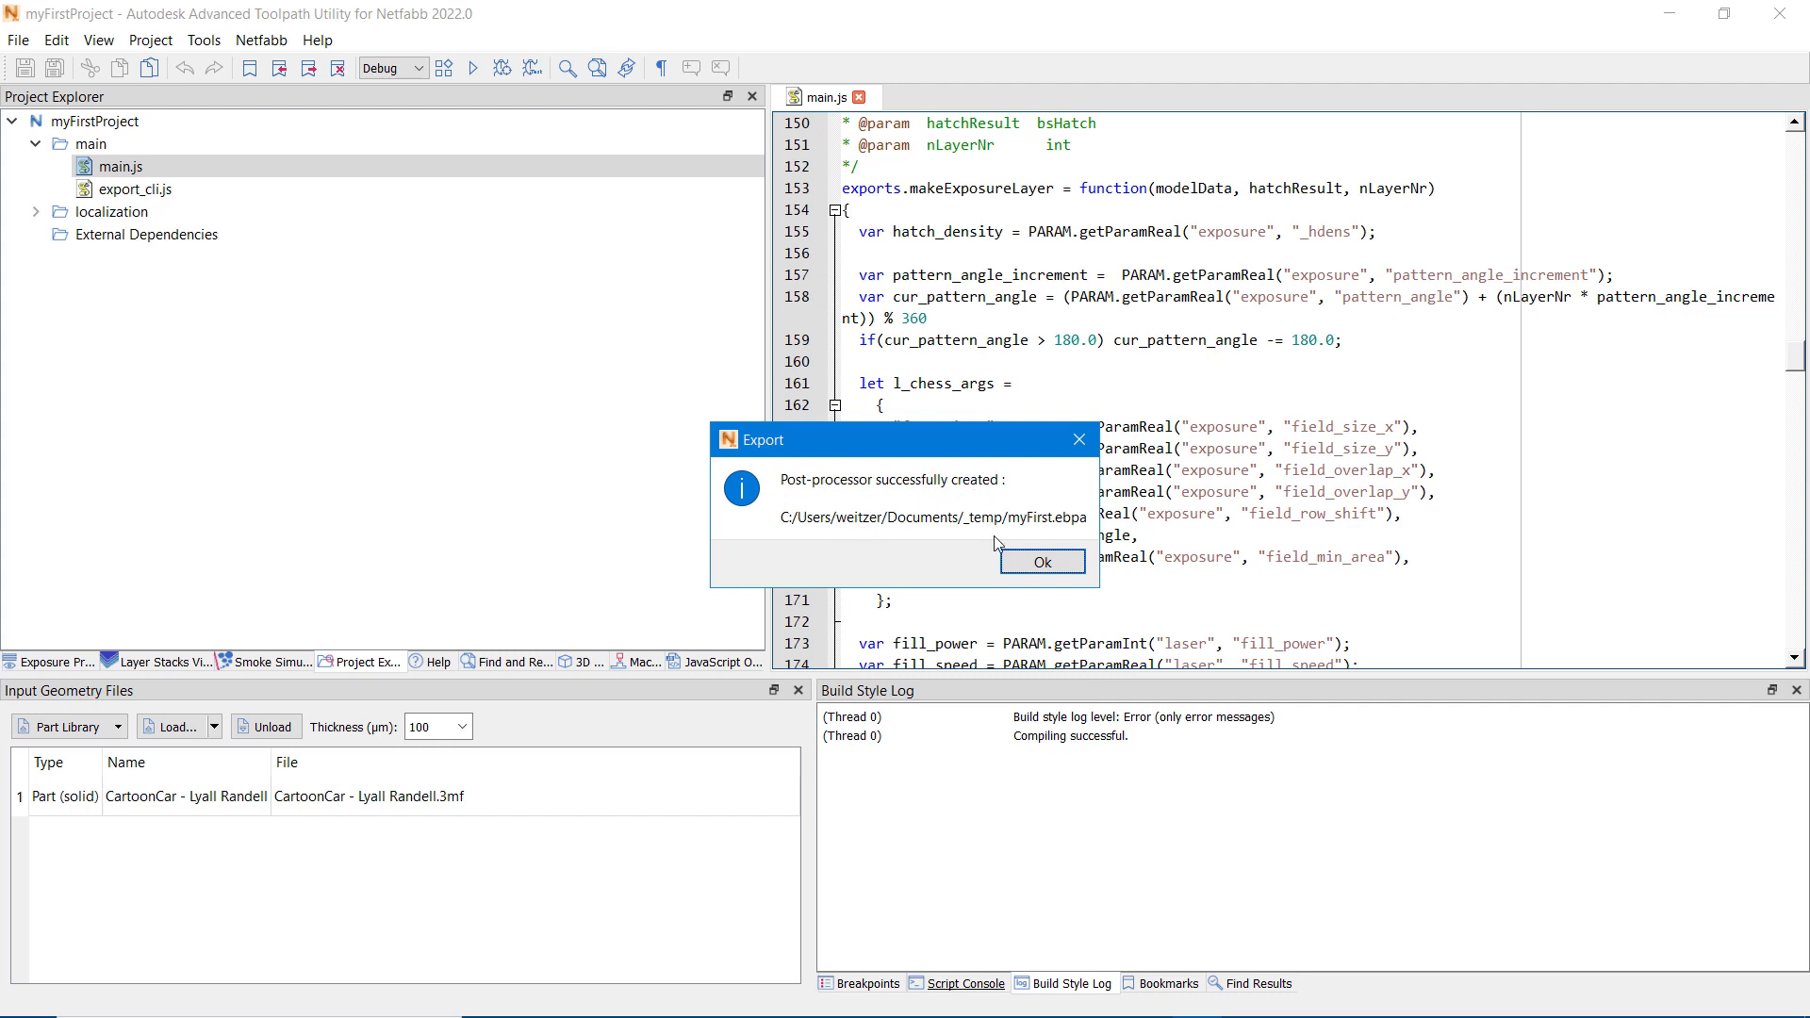
{"action": "left_click", "coordinate": [1041, 563]}
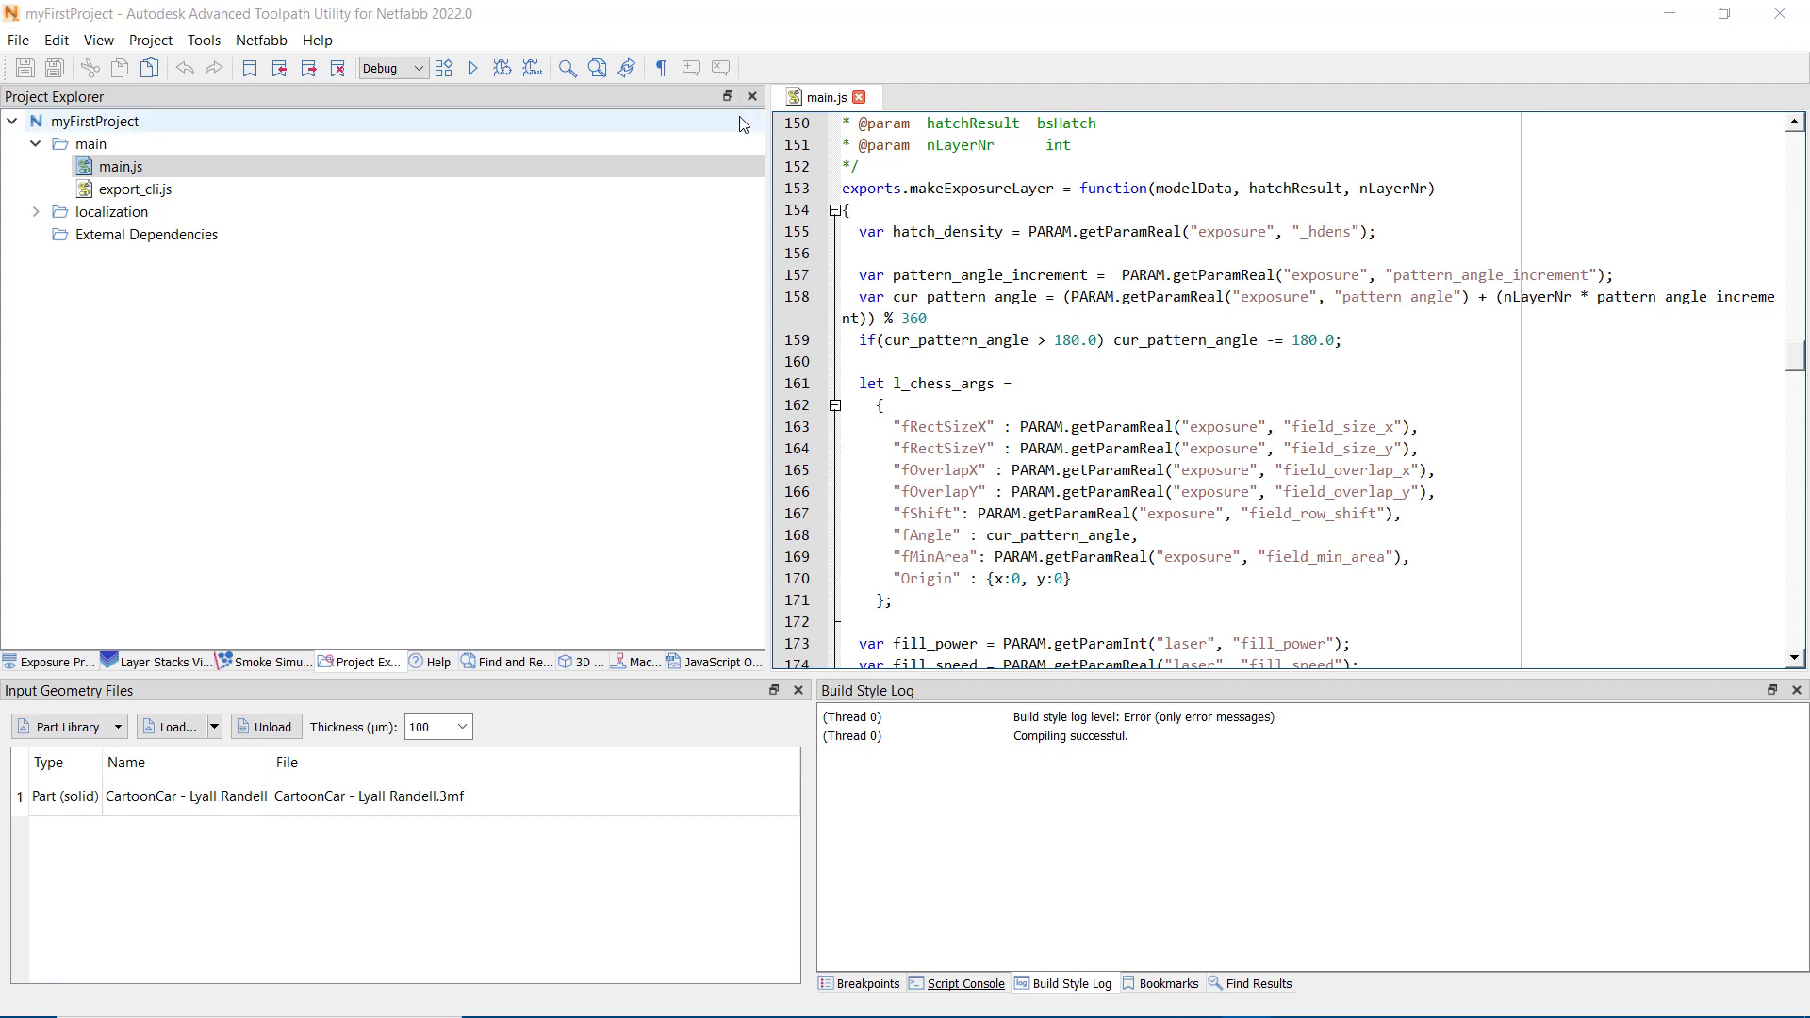
Step: Set a post-processor script execution password and a source access password in the project's Netfabb Plug-in properties
{"action": "left_click", "coordinate": [151, 41]}
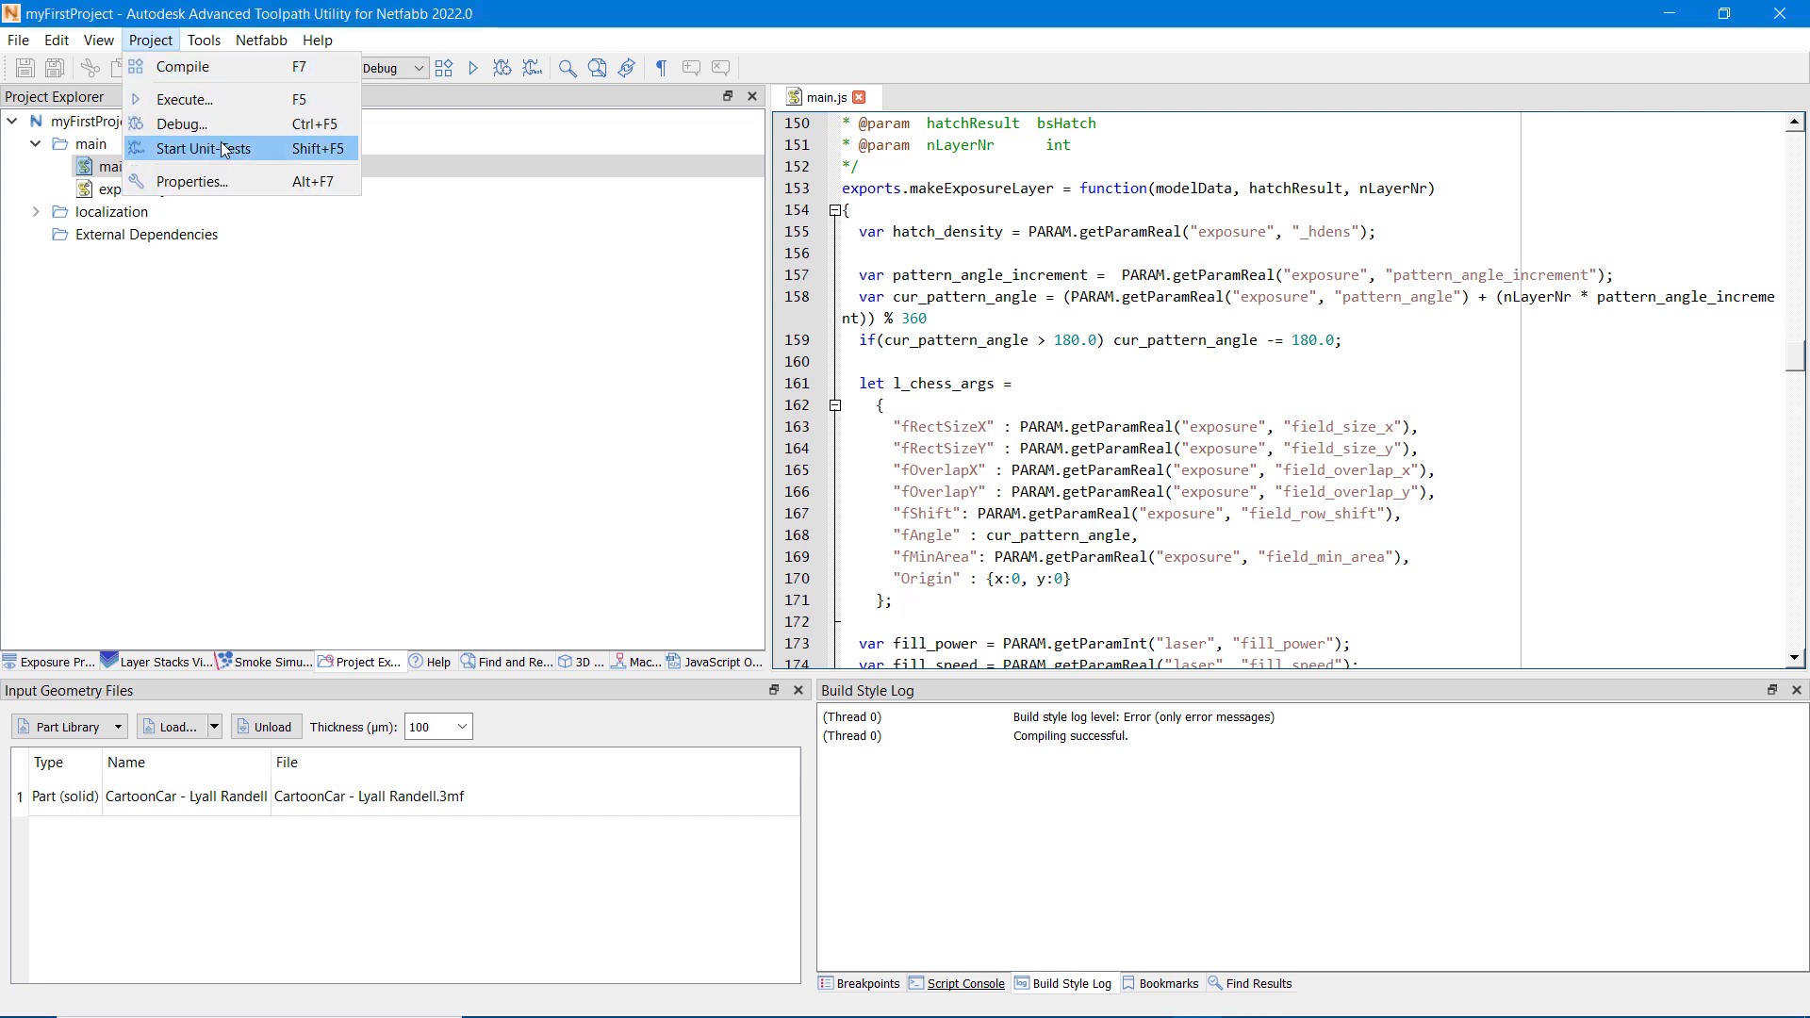
{"action": "left_click", "coordinate": [211, 184]}
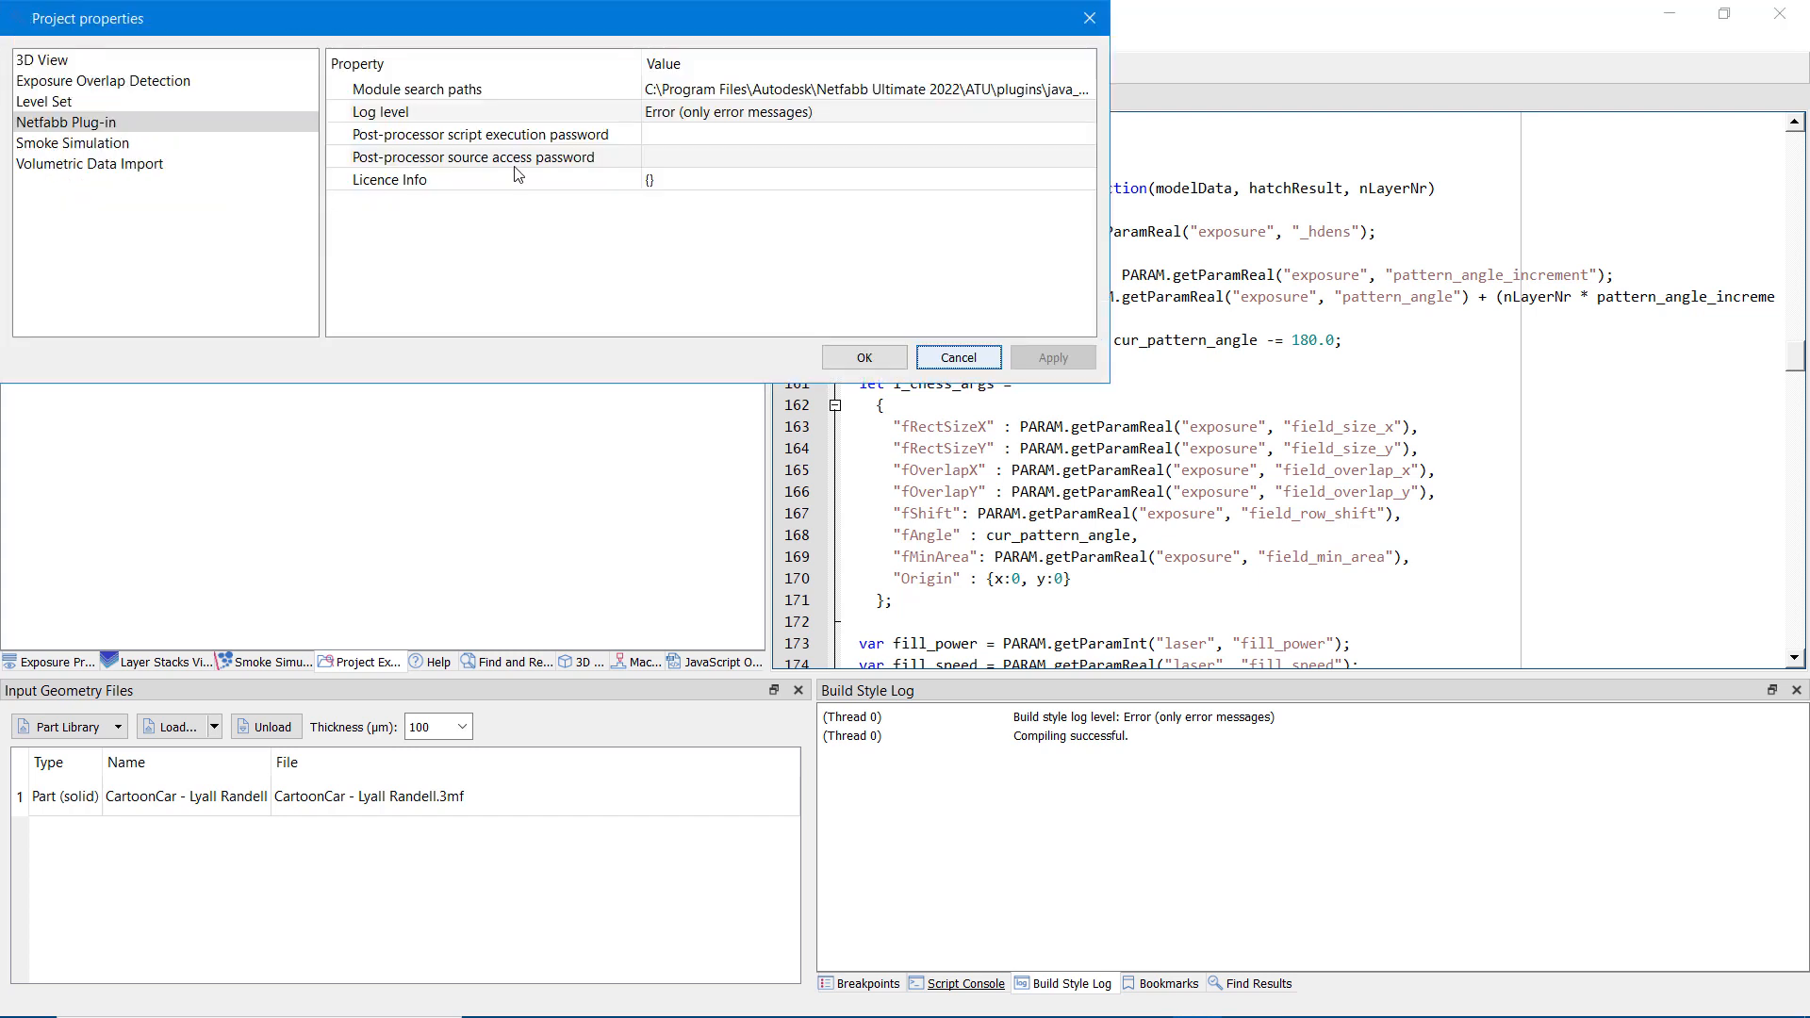
{"action": "left_click", "coordinate": [675, 137]}
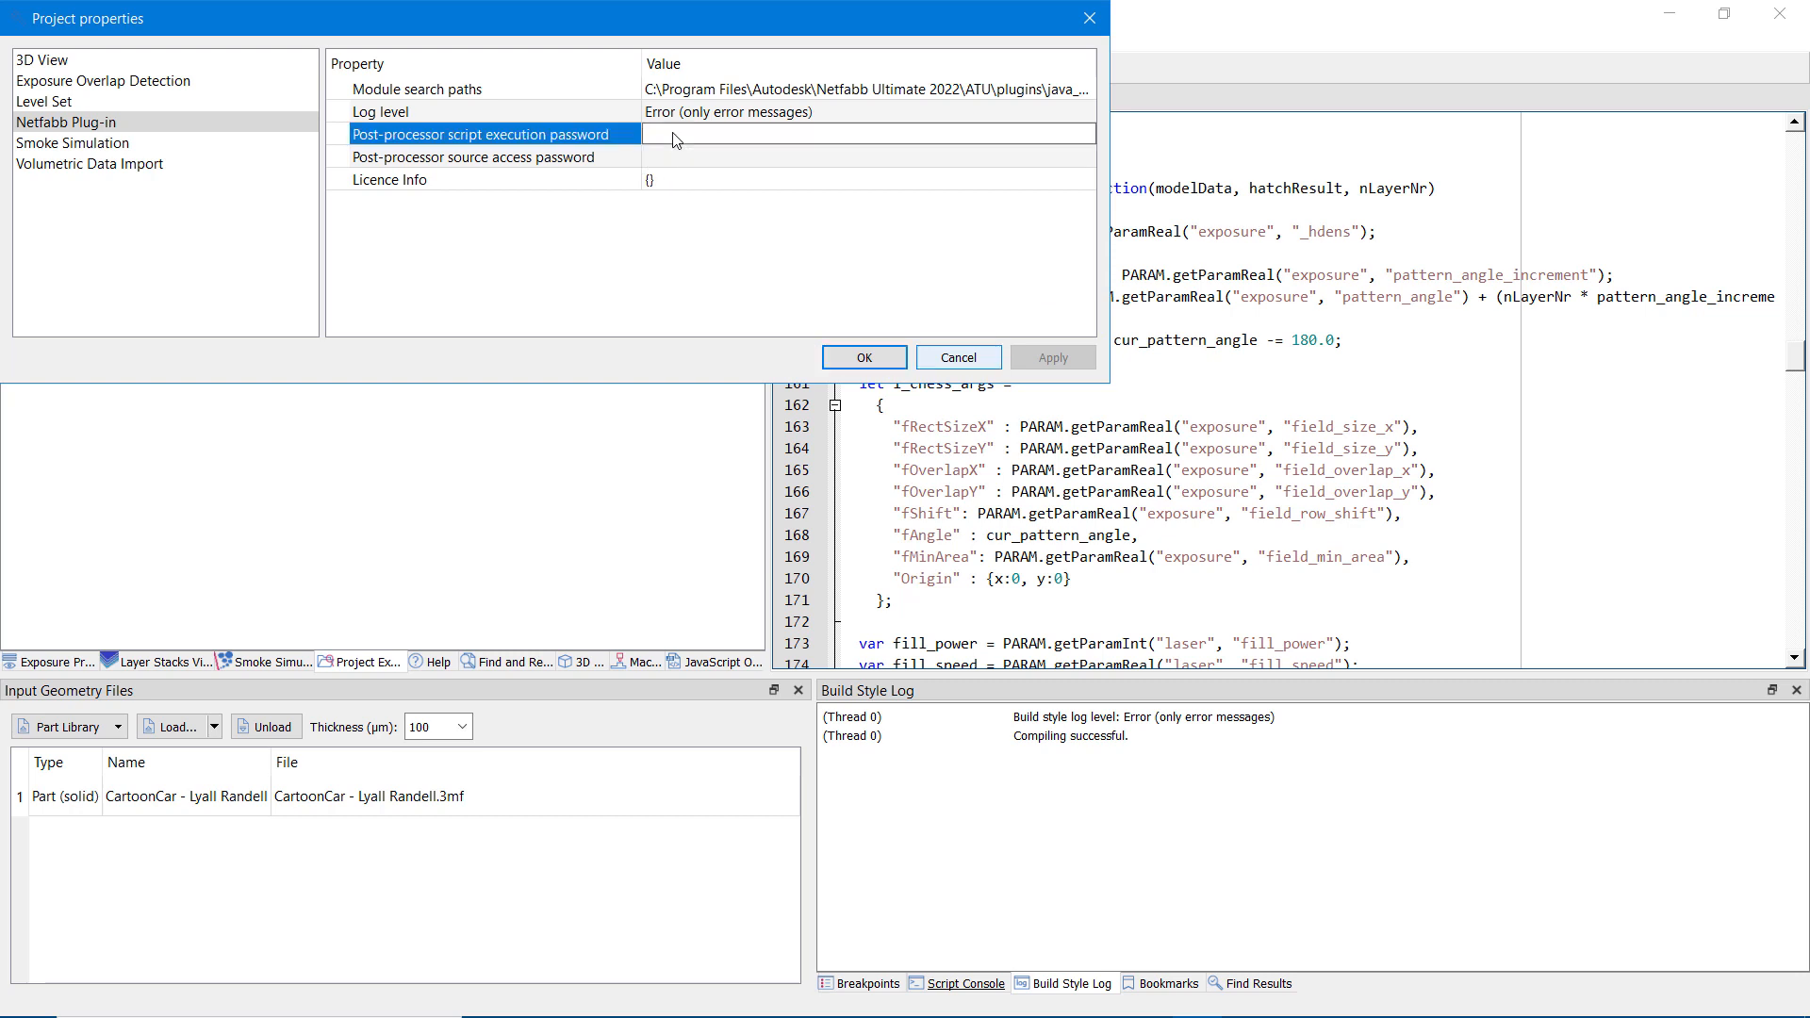
{"action": "type", "text": "a"}
{"action": "left_click", "coordinate": [672, 165]}
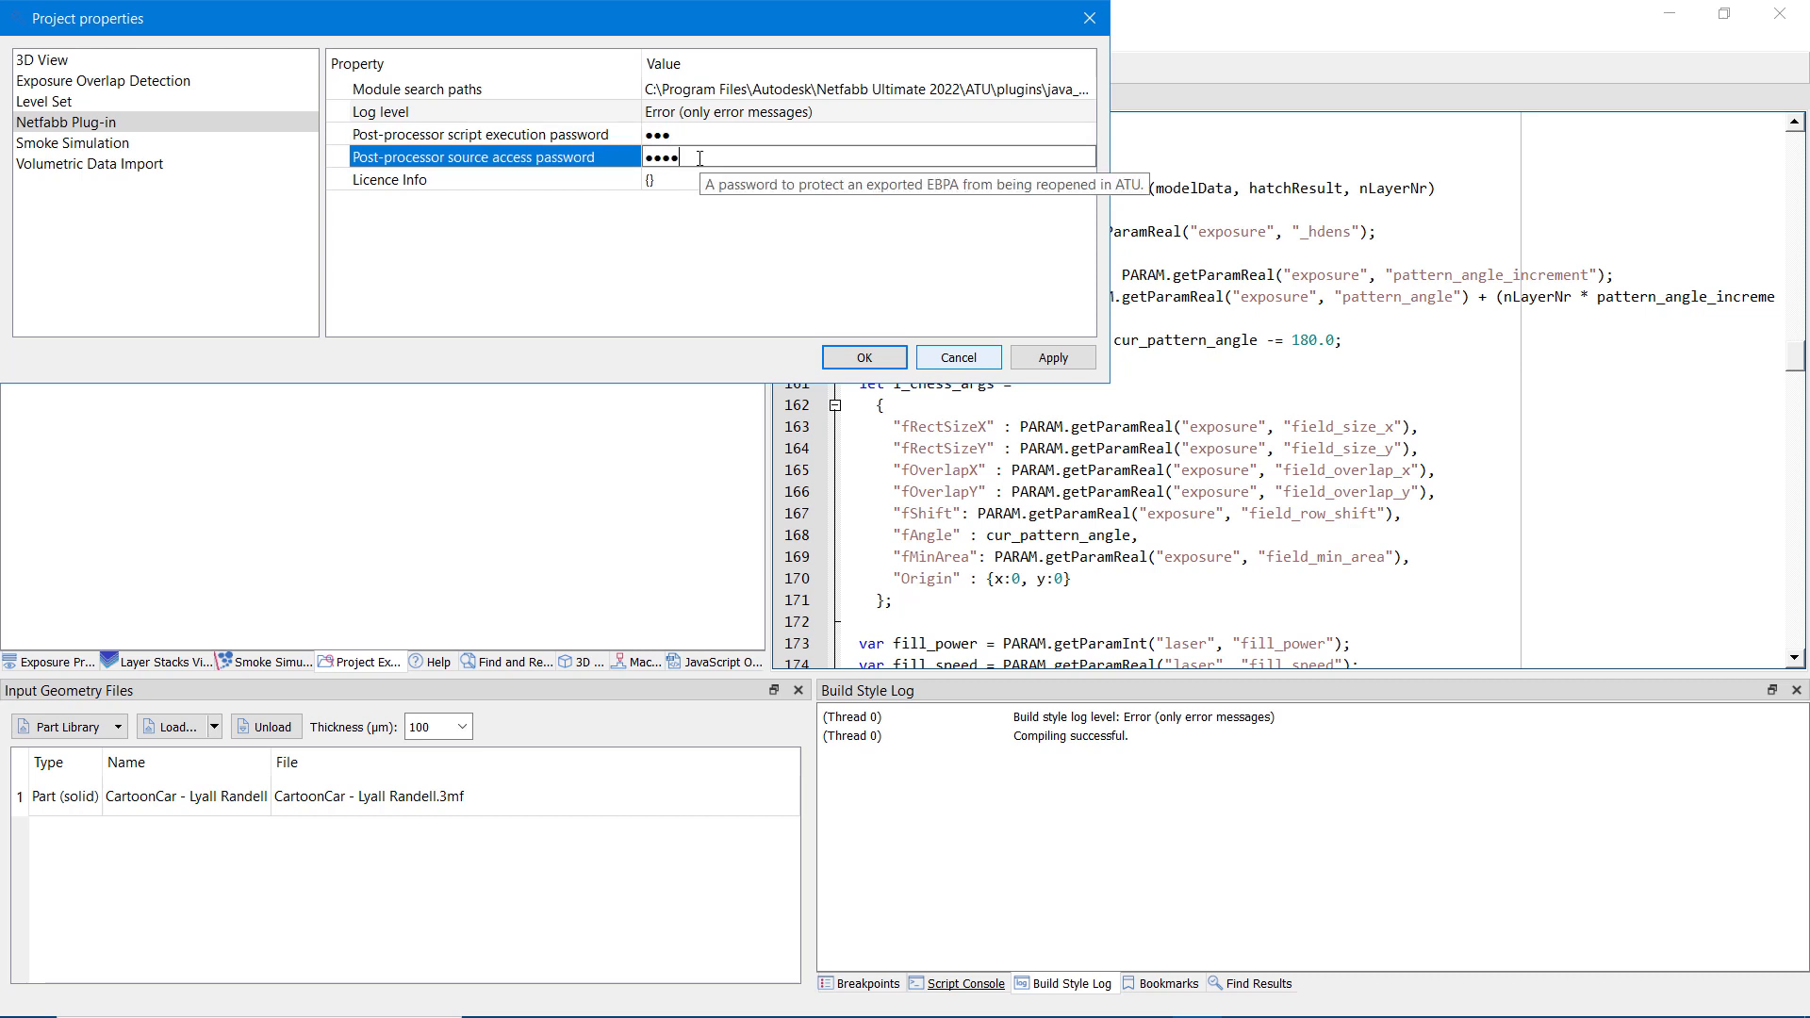
{"action": "left_click", "coordinate": [848, 363]}
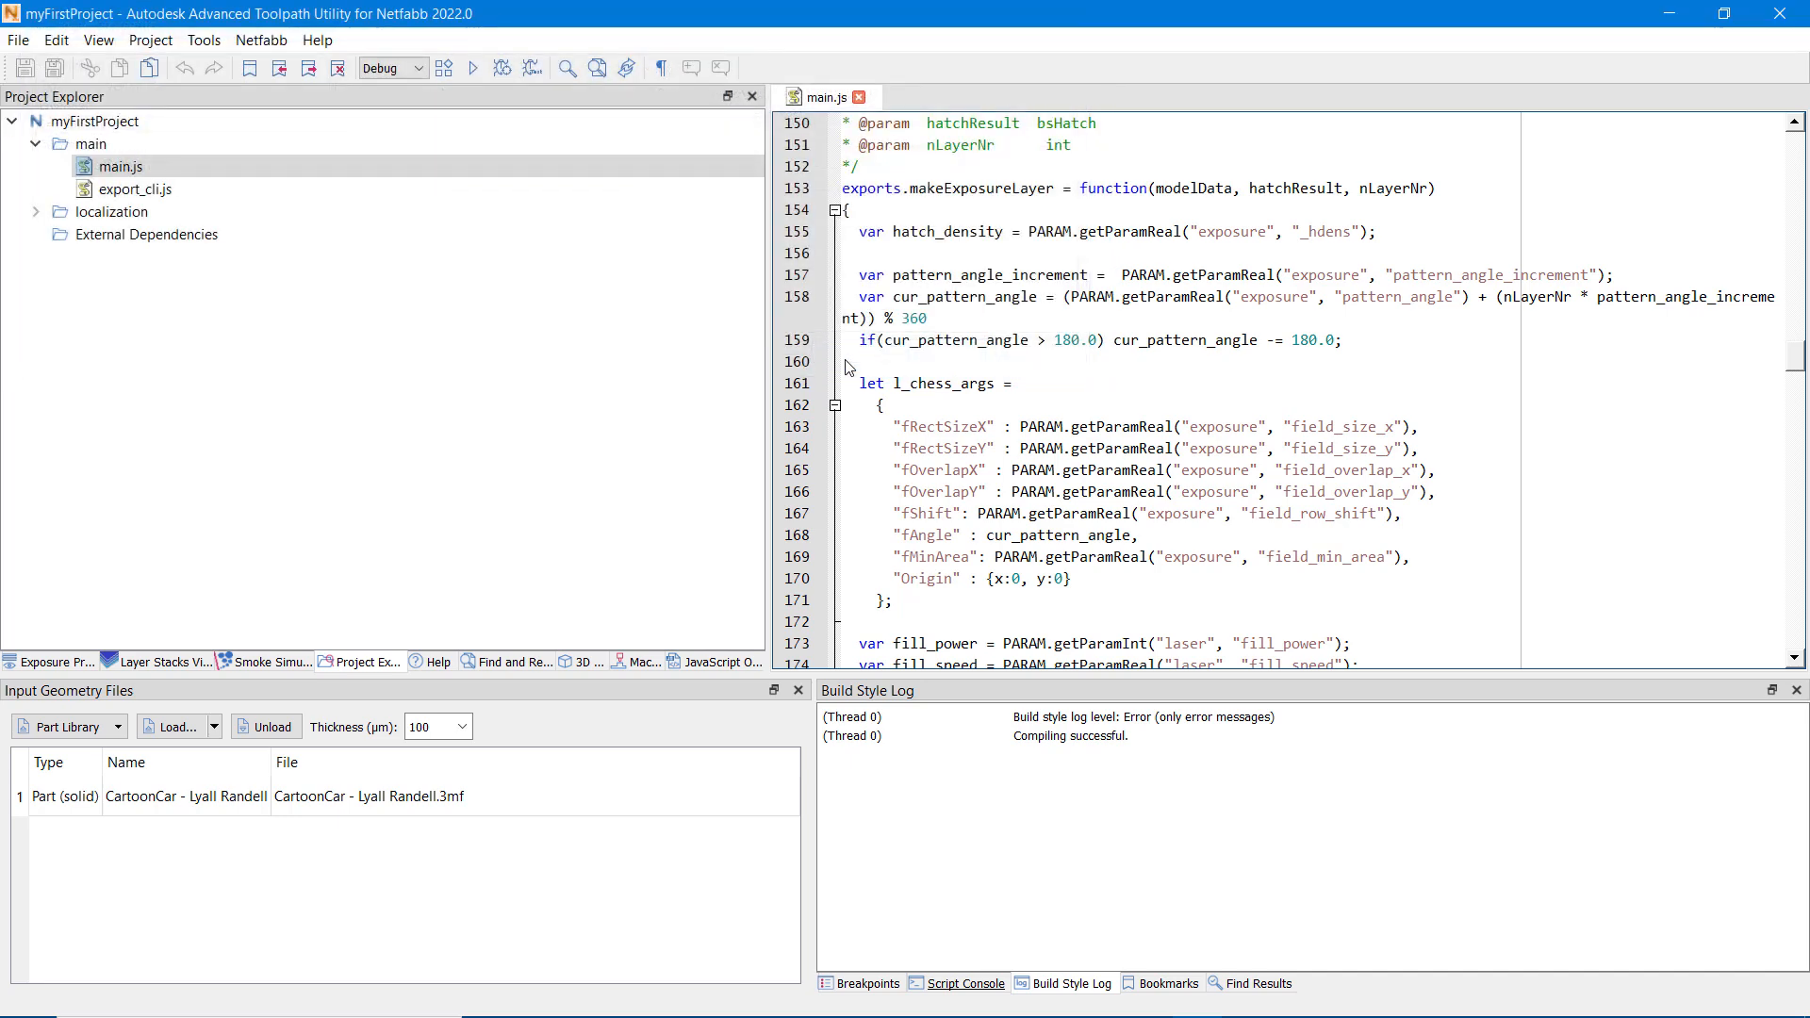
Step: Export the password-protected project as a Netfabb post-processor module named myFirst_with_passwd.ebpa in the _temp folder
{"action": "left_click", "coordinate": [264, 41]}
{"action": "left_click", "coordinate": [283, 65]}
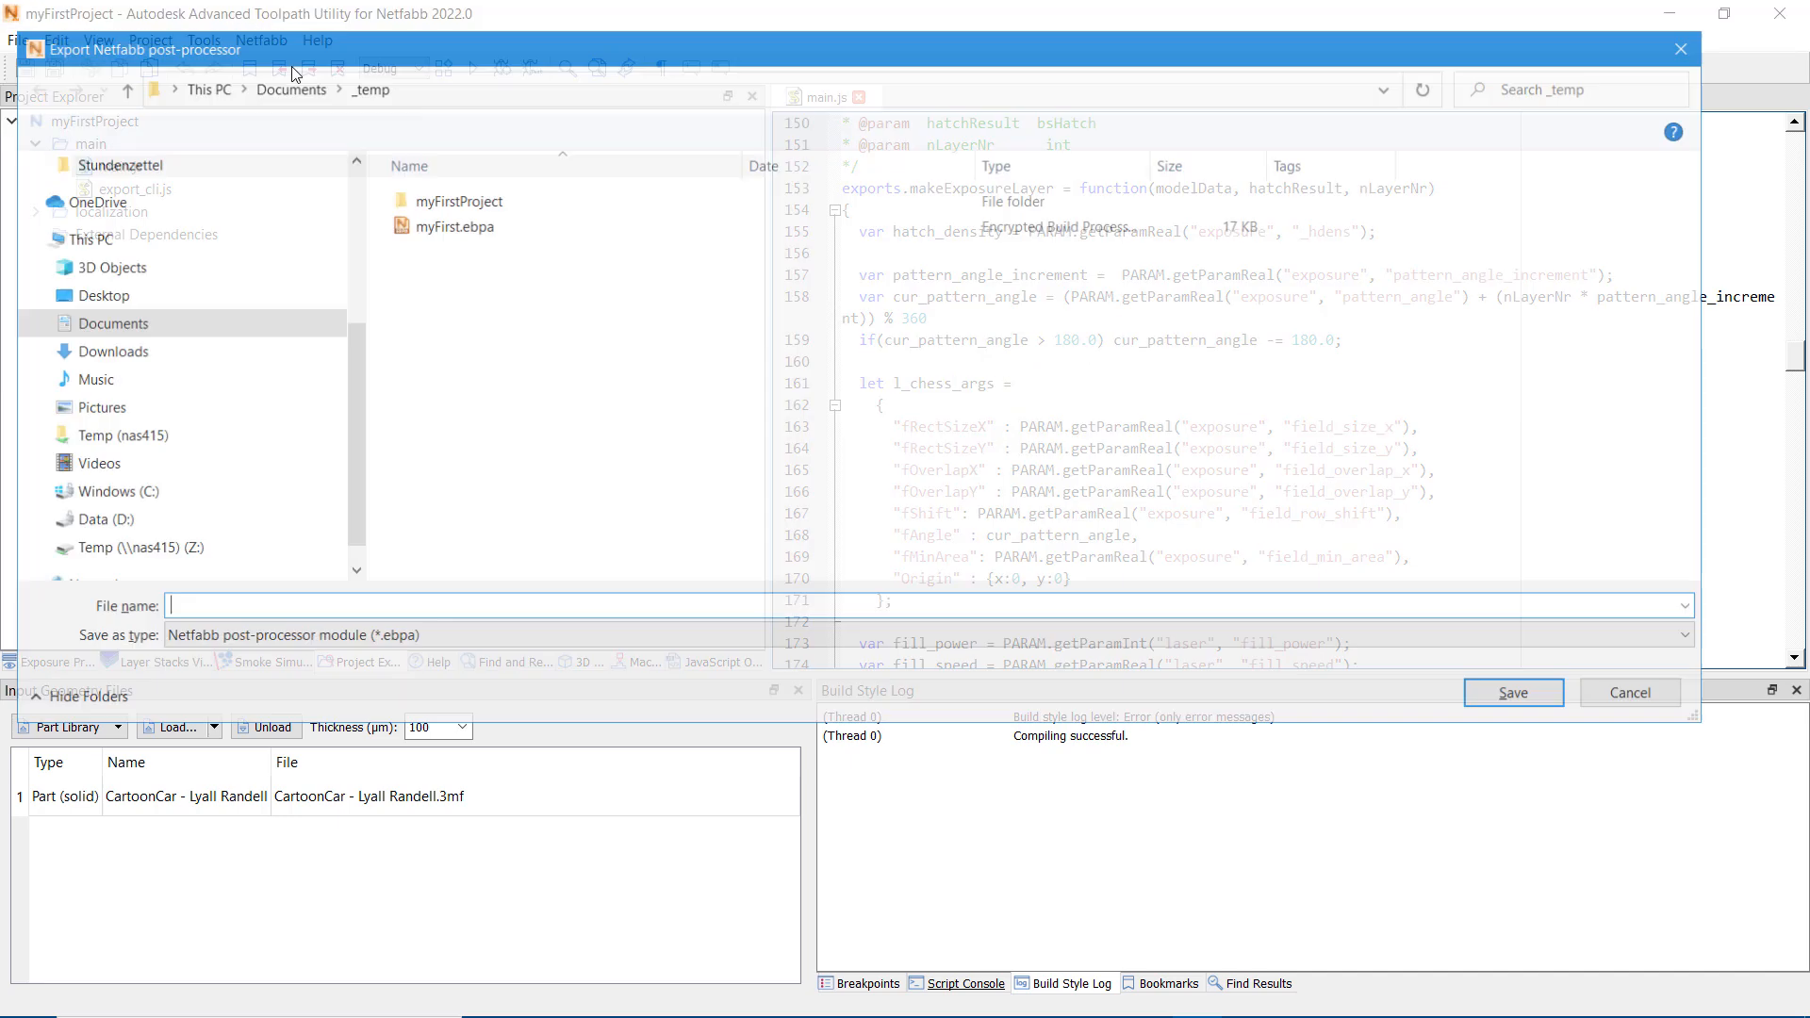
{"action": "left_click", "coordinate": [453, 225]}
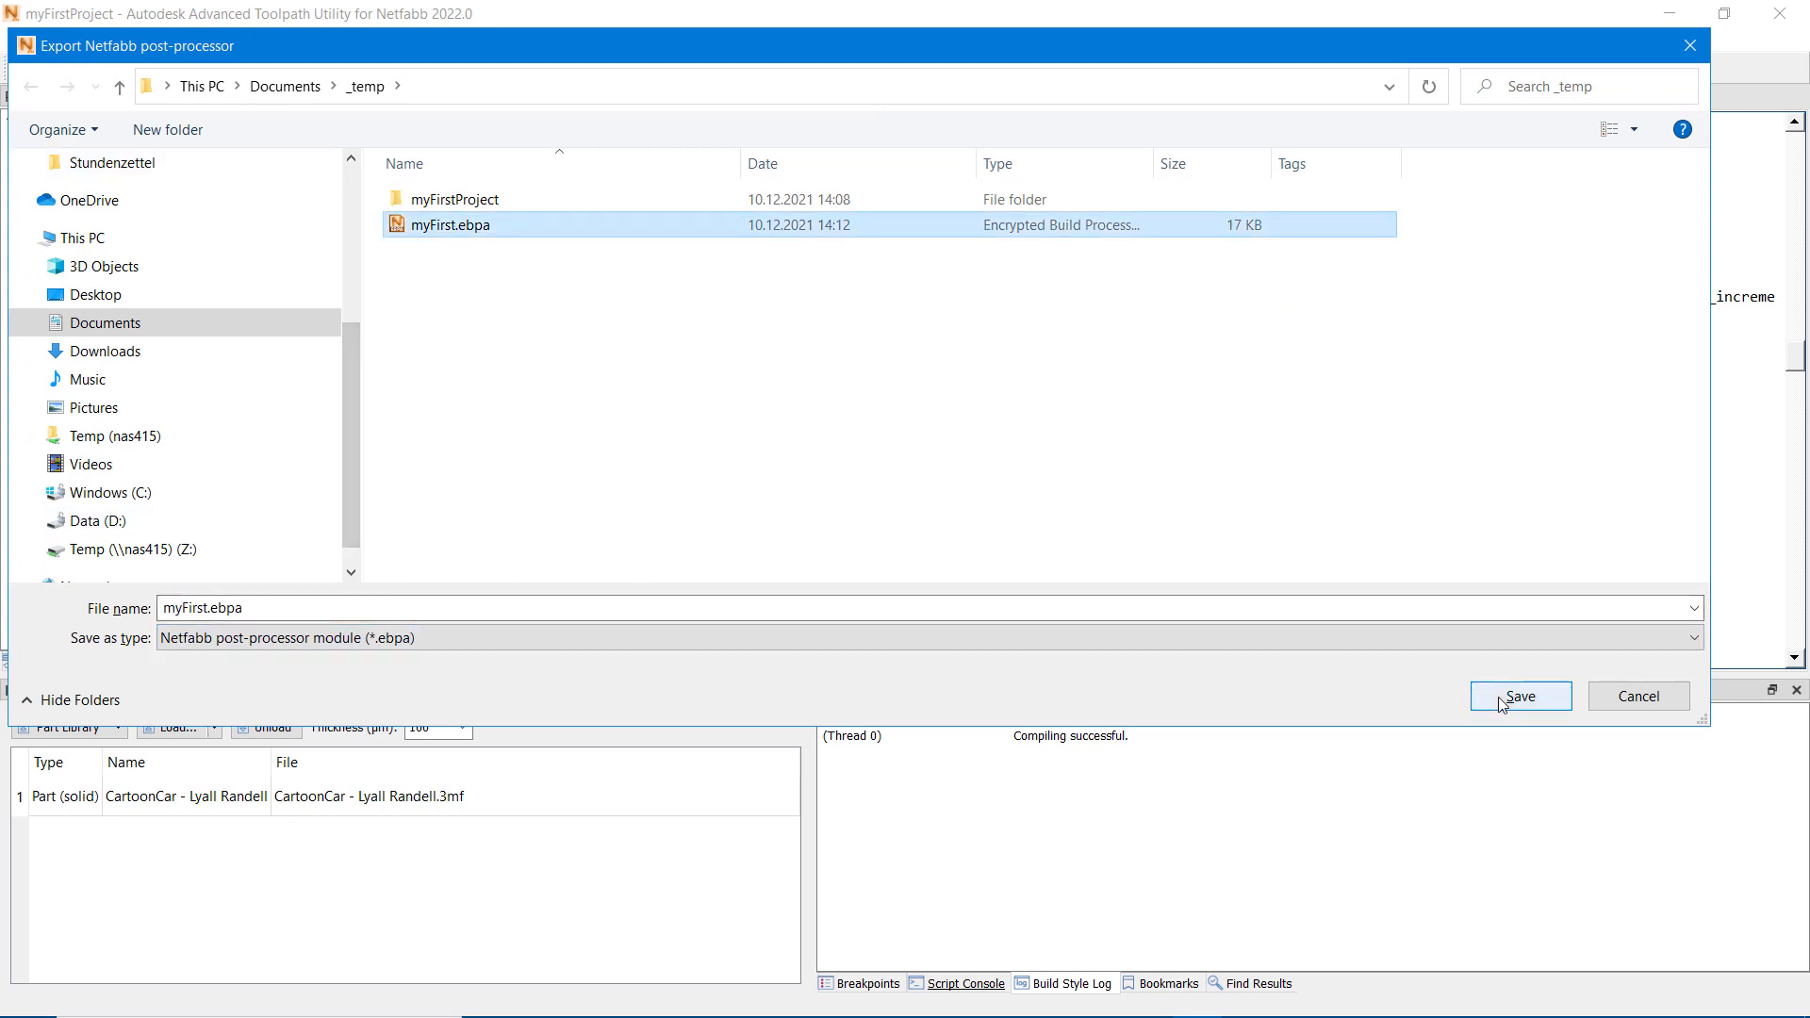
{"action": "left_click", "coordinate": [211, 609]}
{"action": "left_click", "coordinate": [205, 608]}
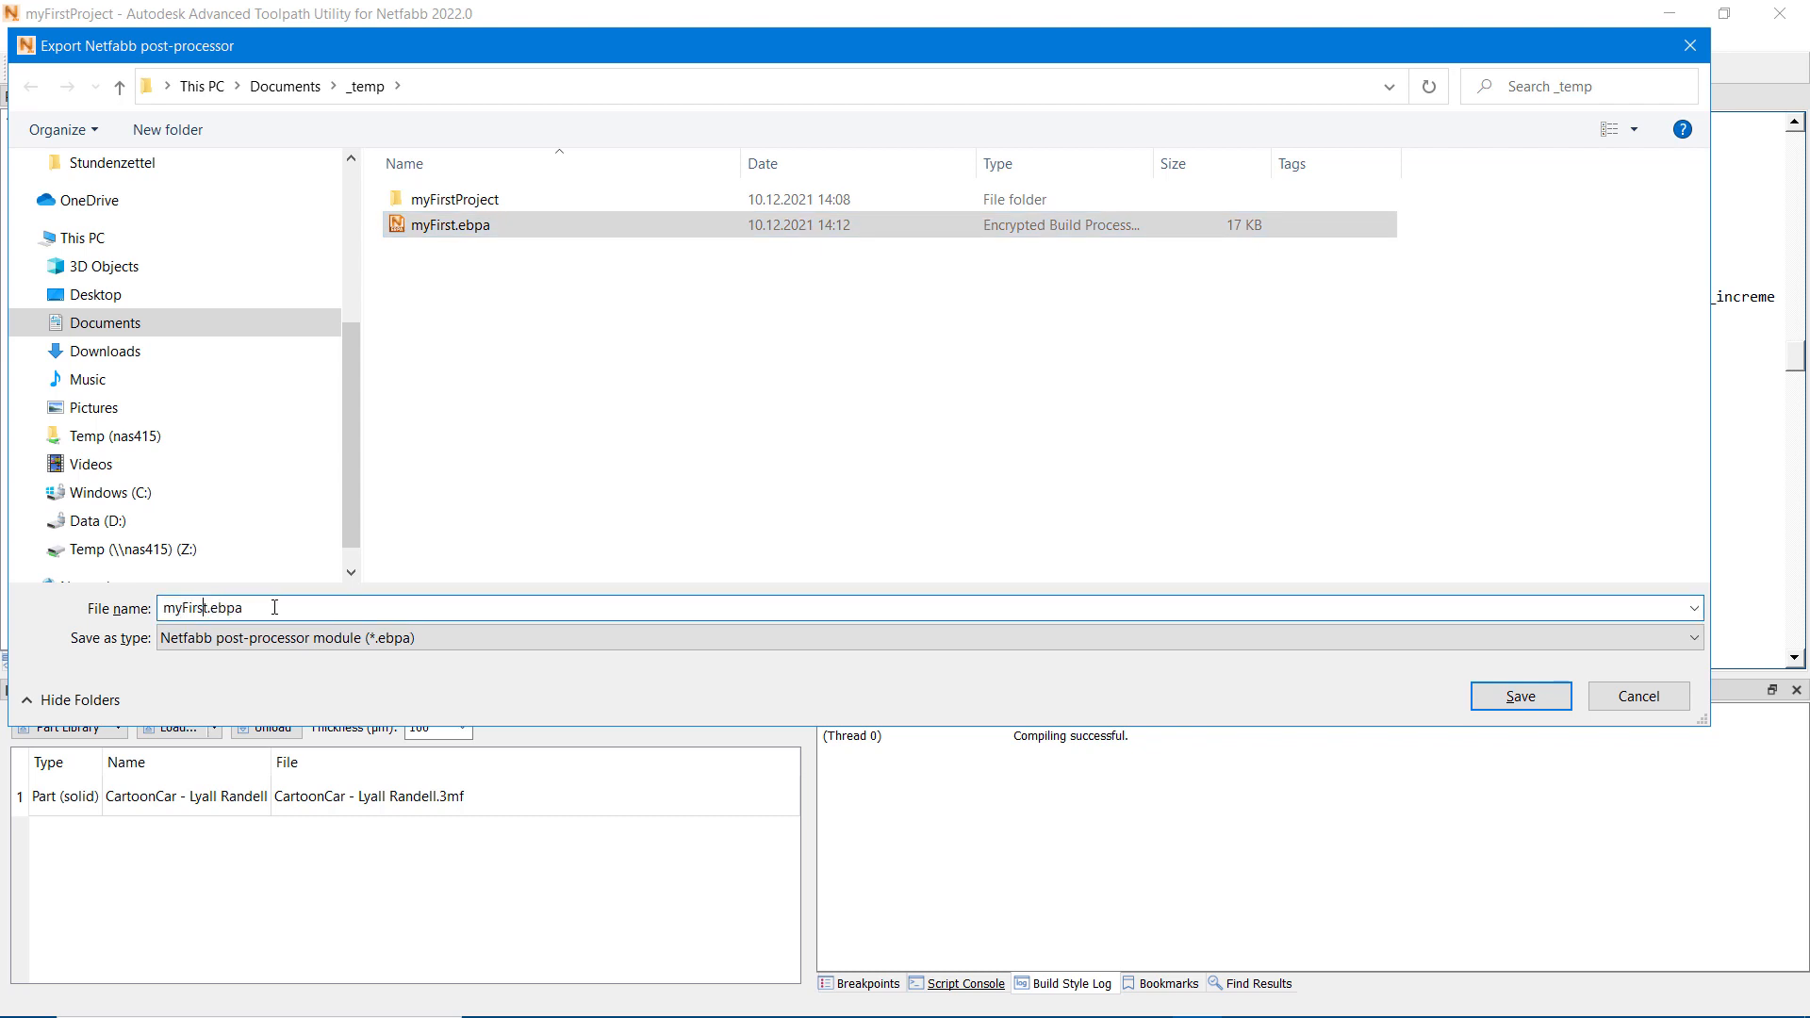
{"action": "key", "text": "BackSpace"}
{"action": "type", "text": "_"}
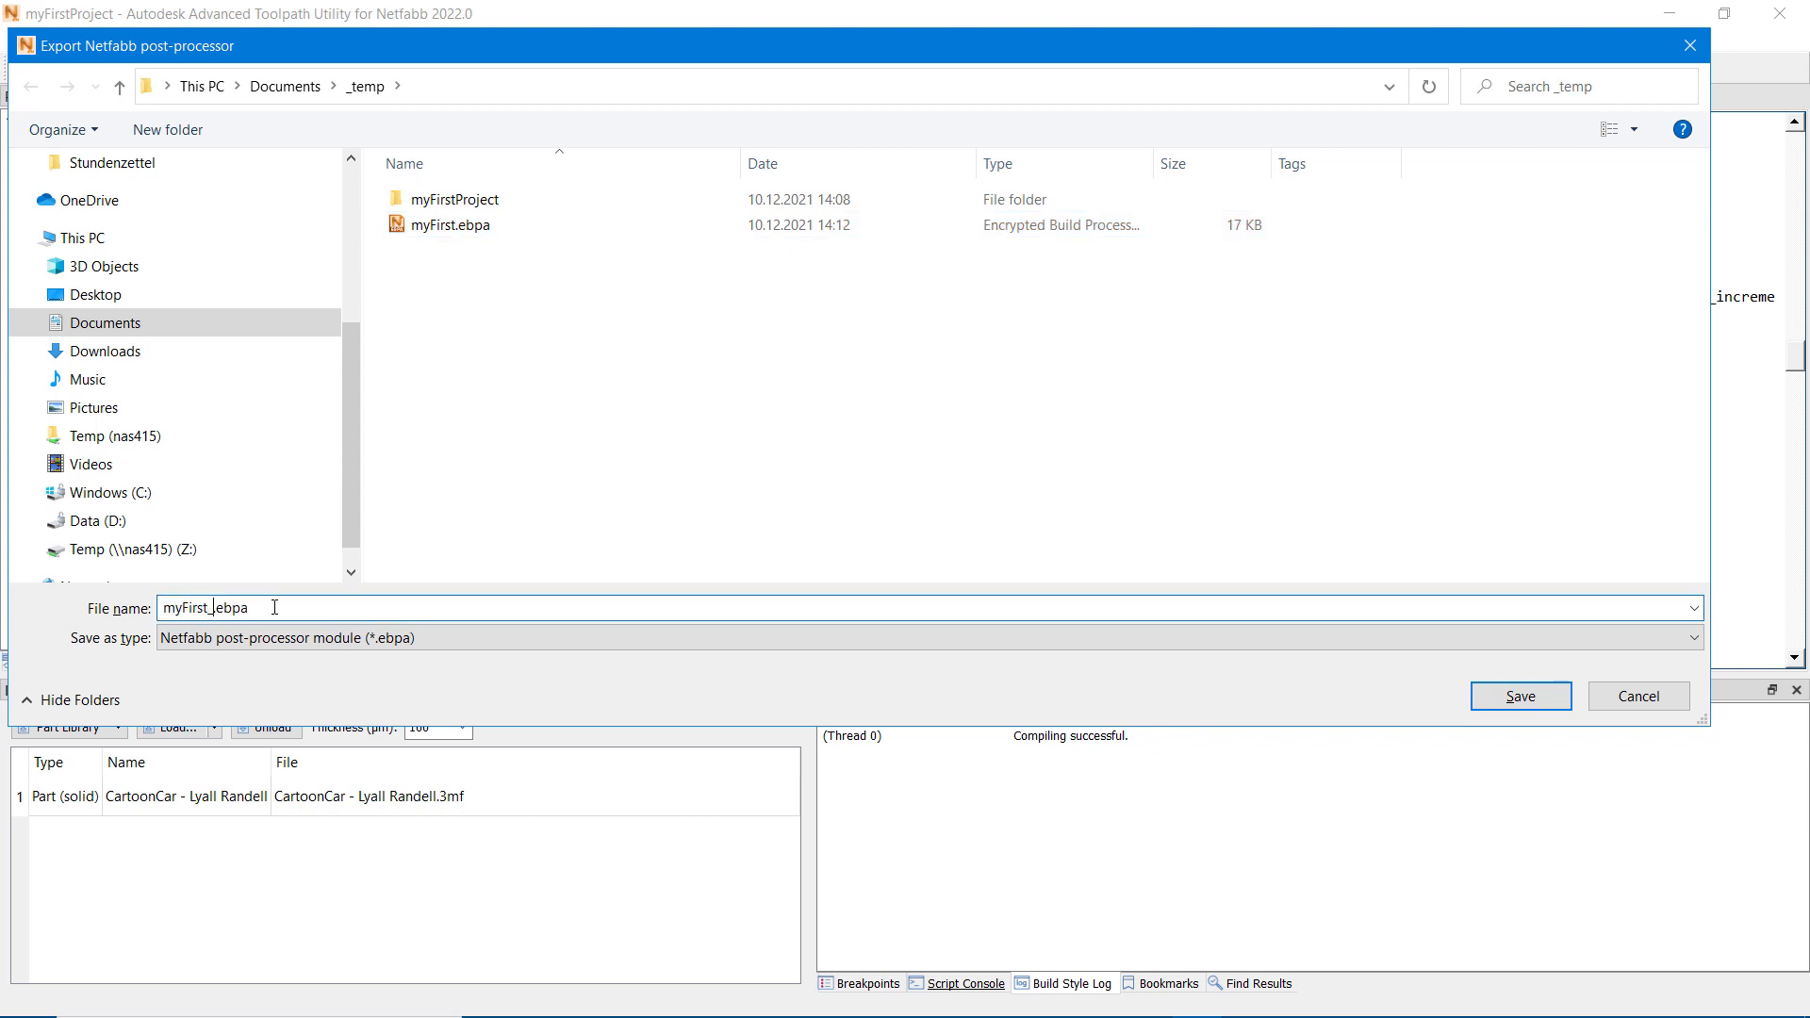
{"action": "type", "text": "with_passwd."}
{"action": "left_click", "coordinate": [1533, 698]}
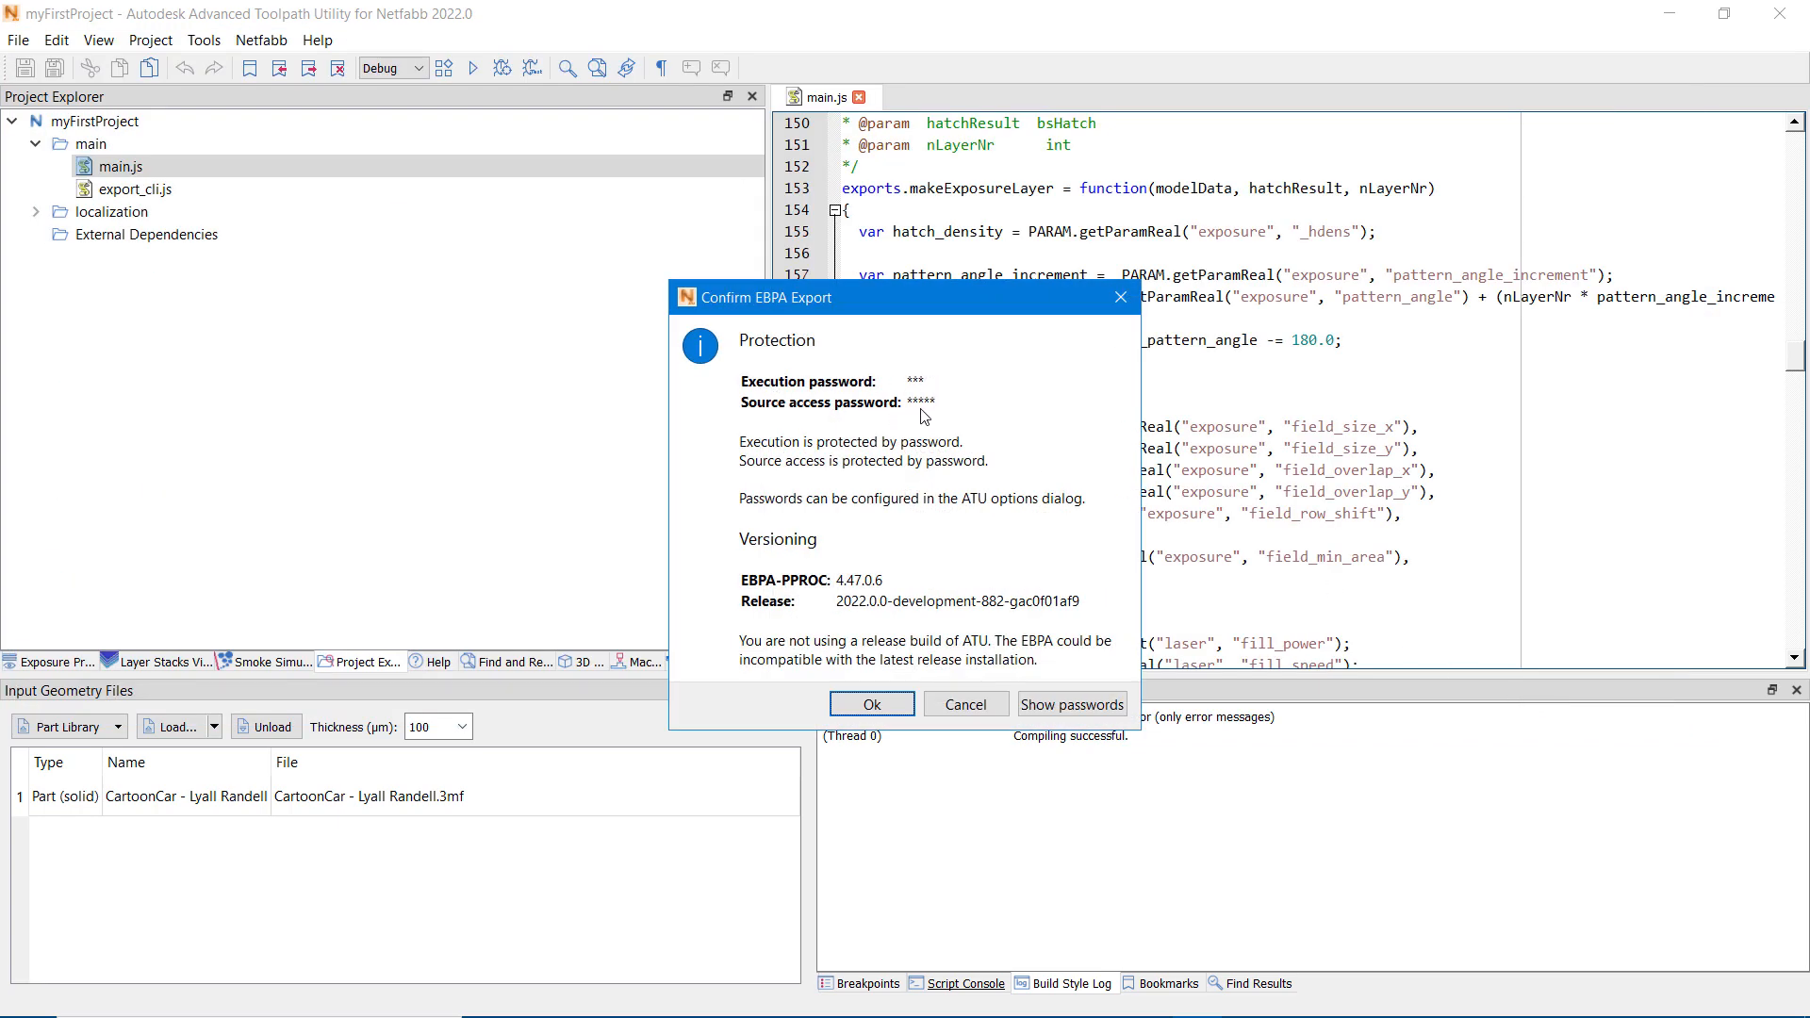
{"action": "left_click", "coordinate": [876, 703]}
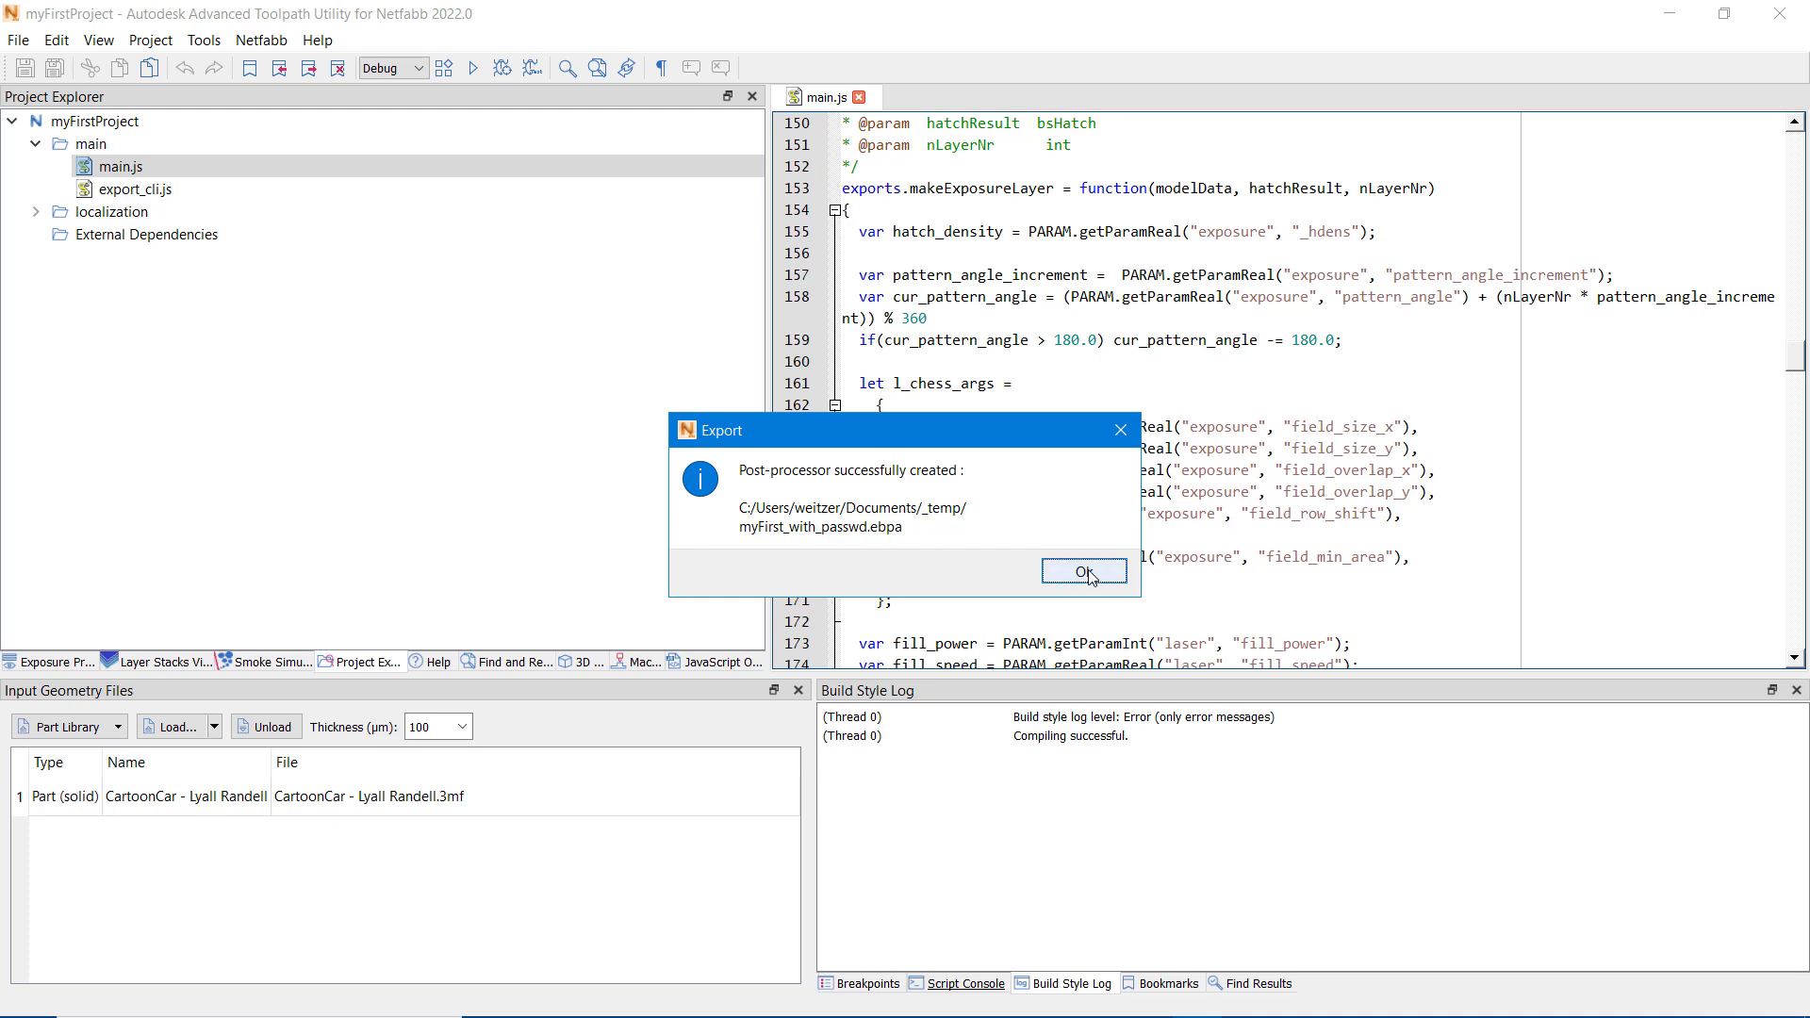
{"action": "left_click", "coordinate": [1084, 572]}
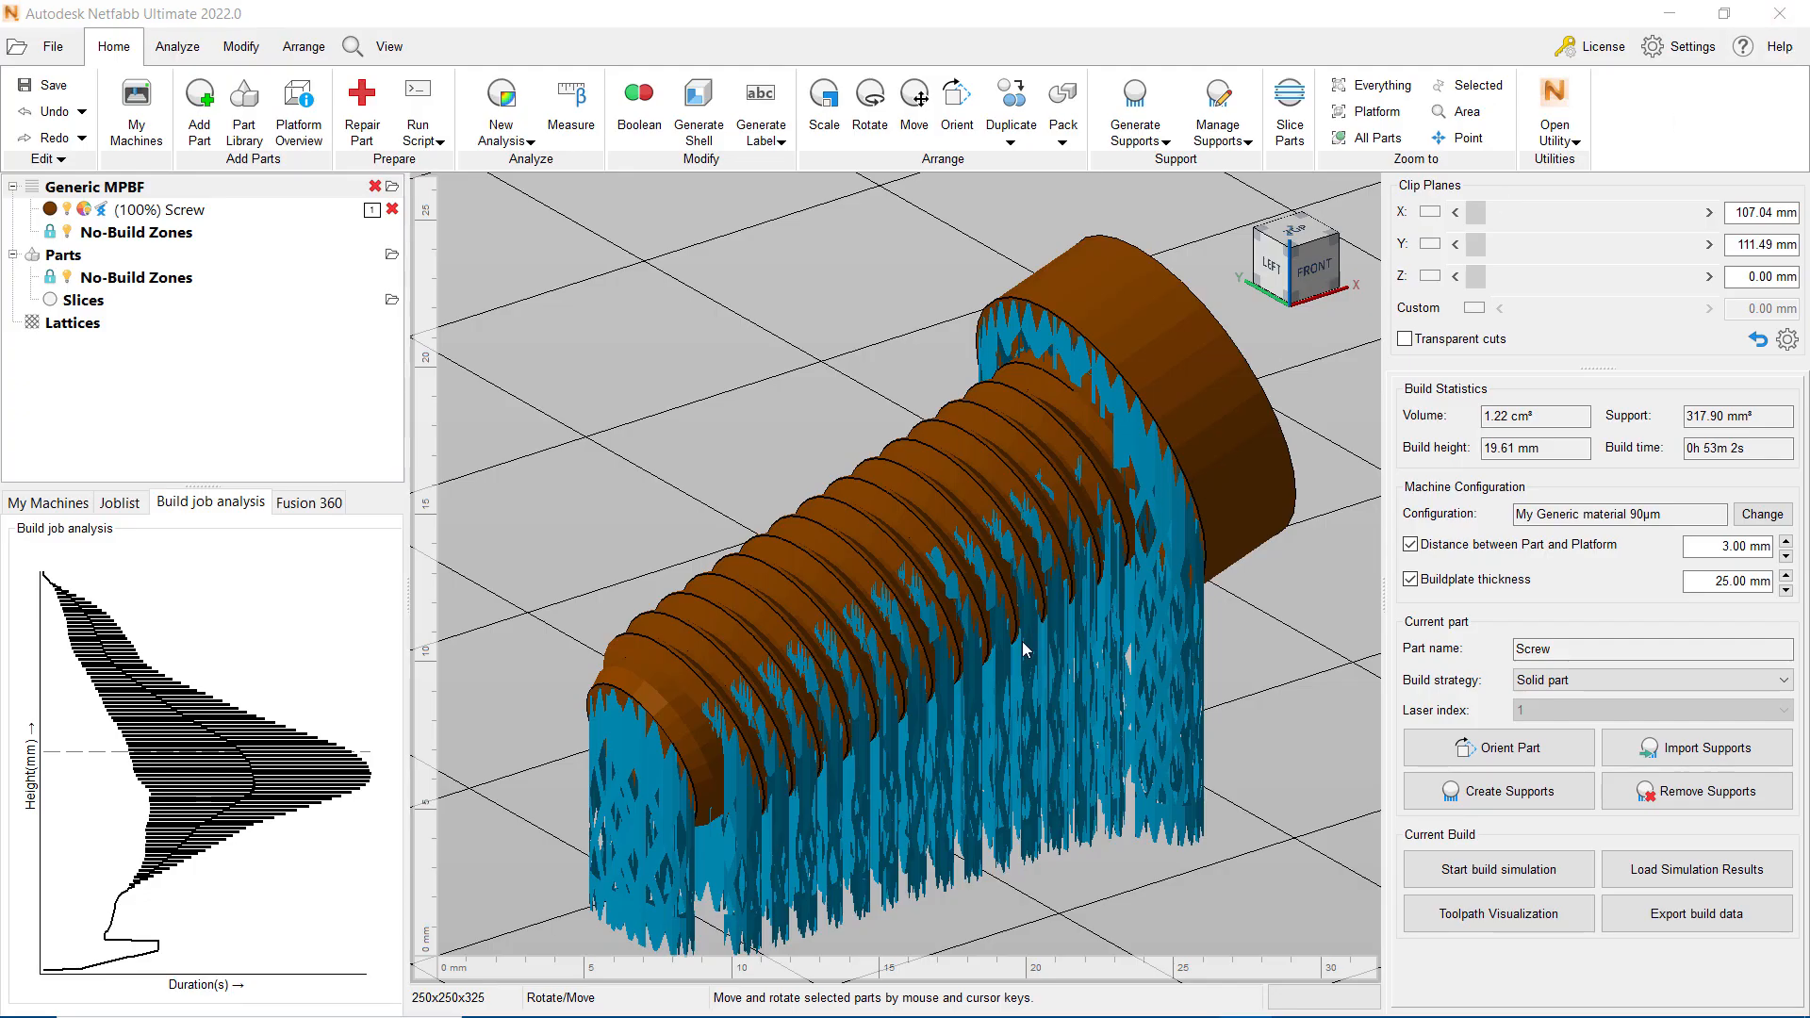
Step: In Netfabb, import myFirst.ebpa as an EBPA buildstyle configuration, leaving the password empty and choosing Material1 with 100 µm layers
{"action": "left_click", "coordinate": [1760, 516]}
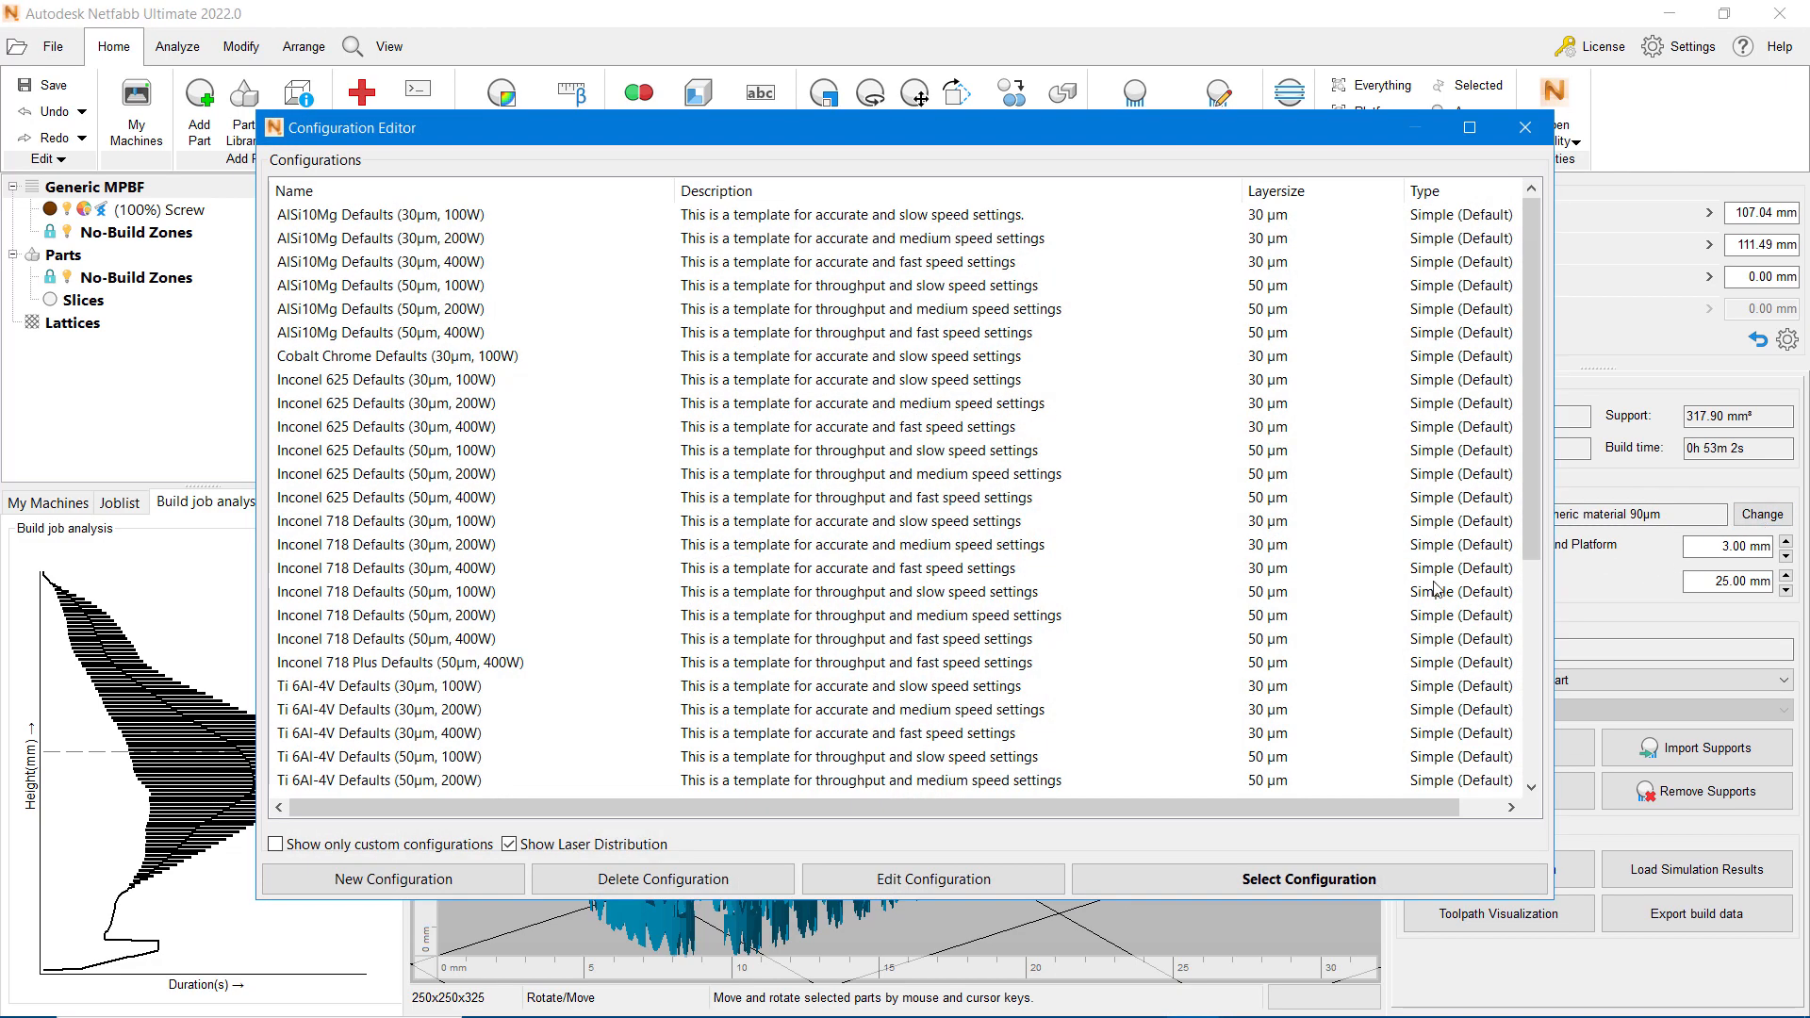
{"action": "scroll", "coordinate": [949, 694], "scroll_direction": "down", "scroll_amount": 5}
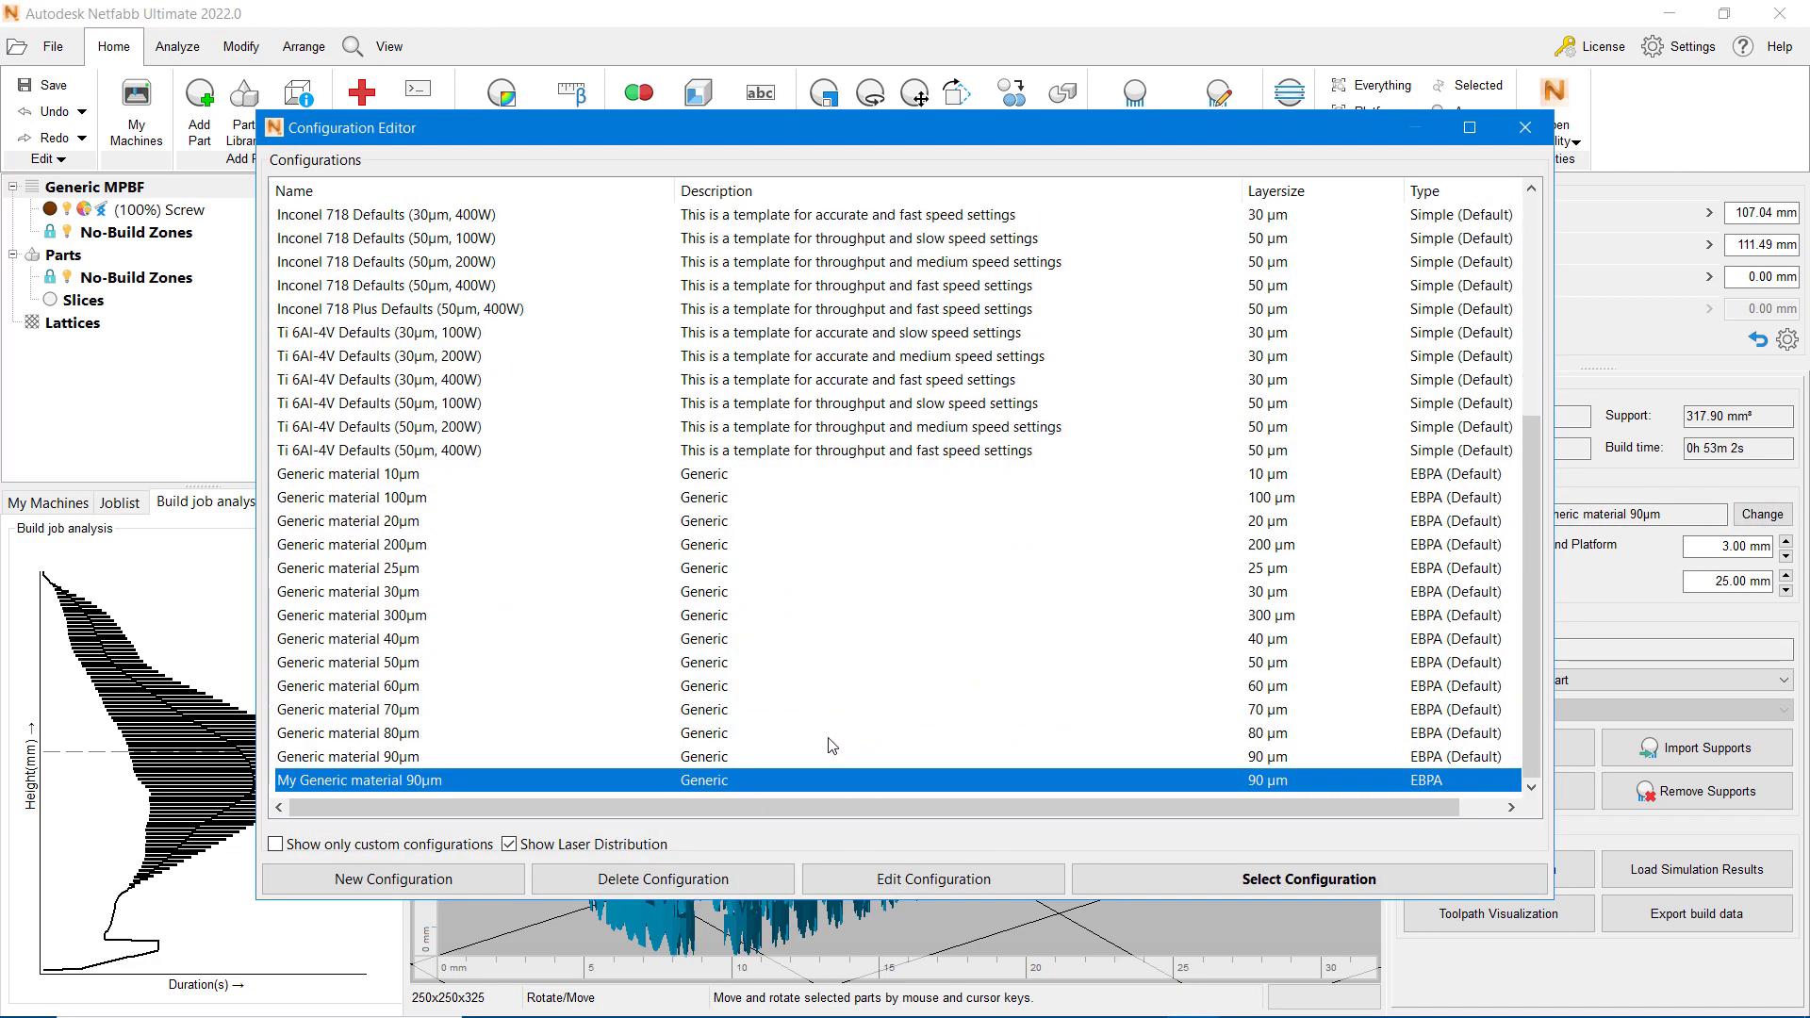
{"action": "right_click", "coordinate": [633, 782]}
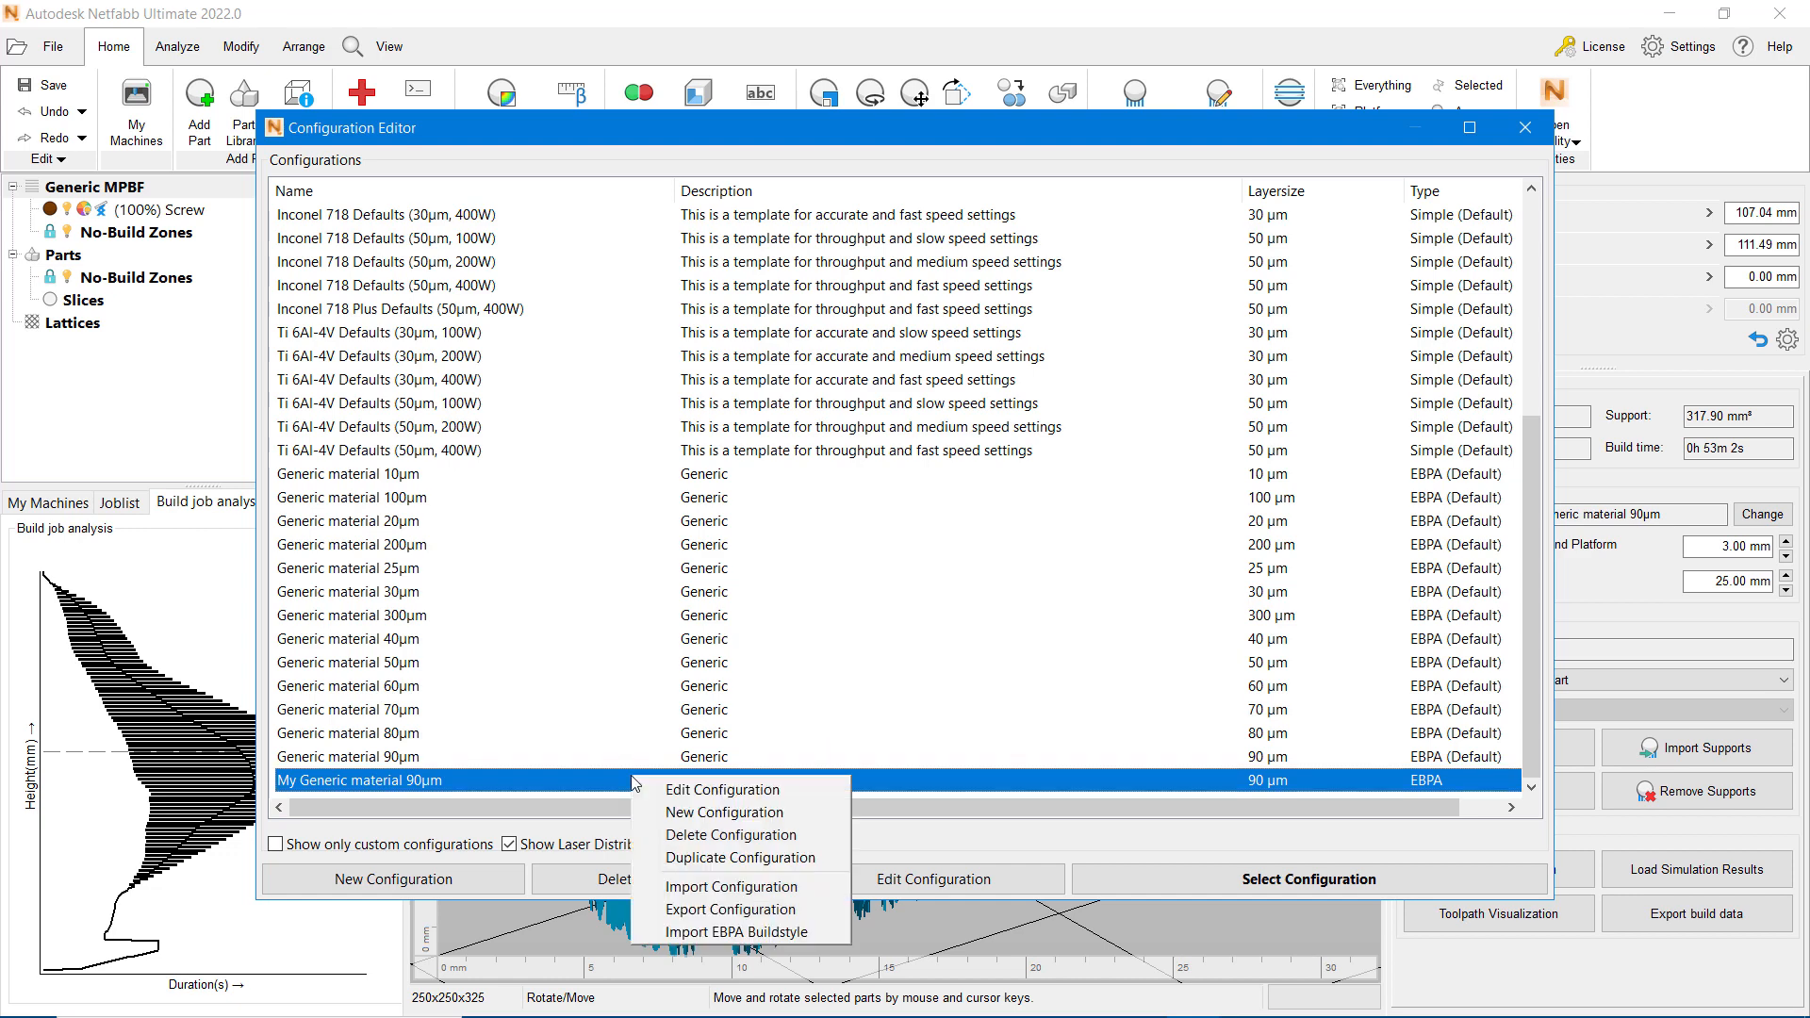
{"action": "left_click", "coordinate": [826, 934]}
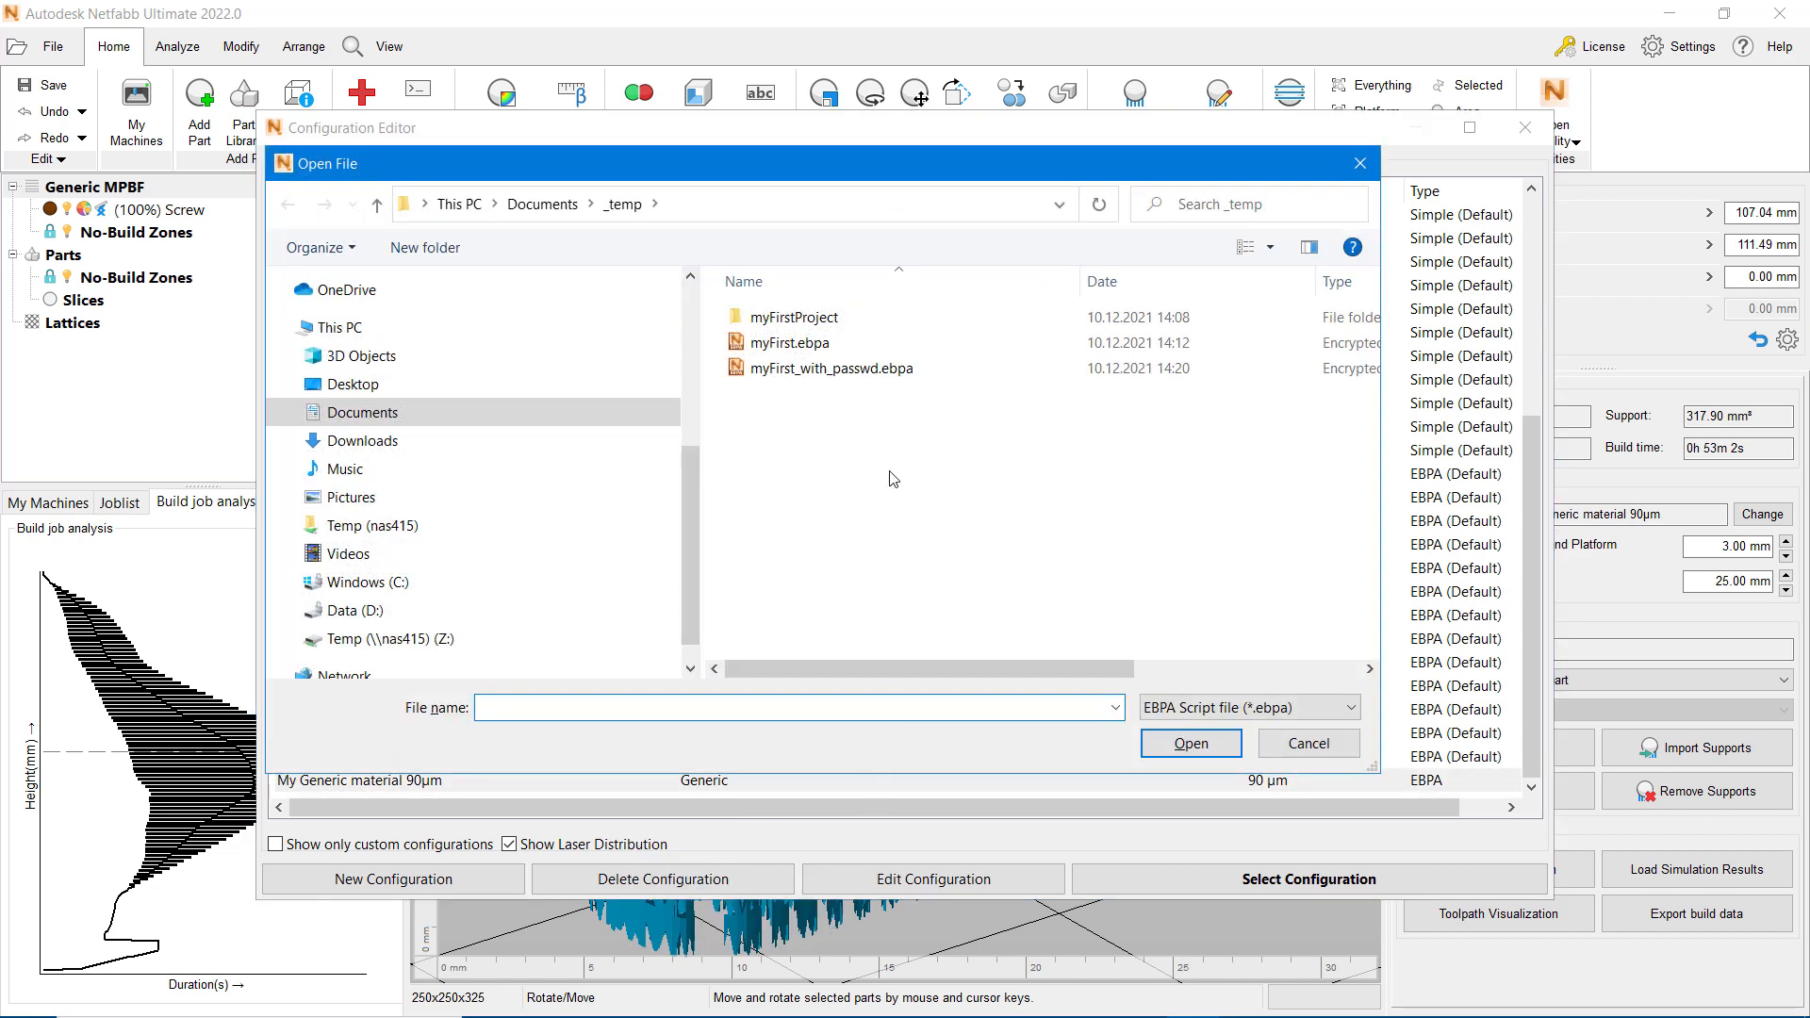
{"action": "left_click", "coordinate": [830, 345]}
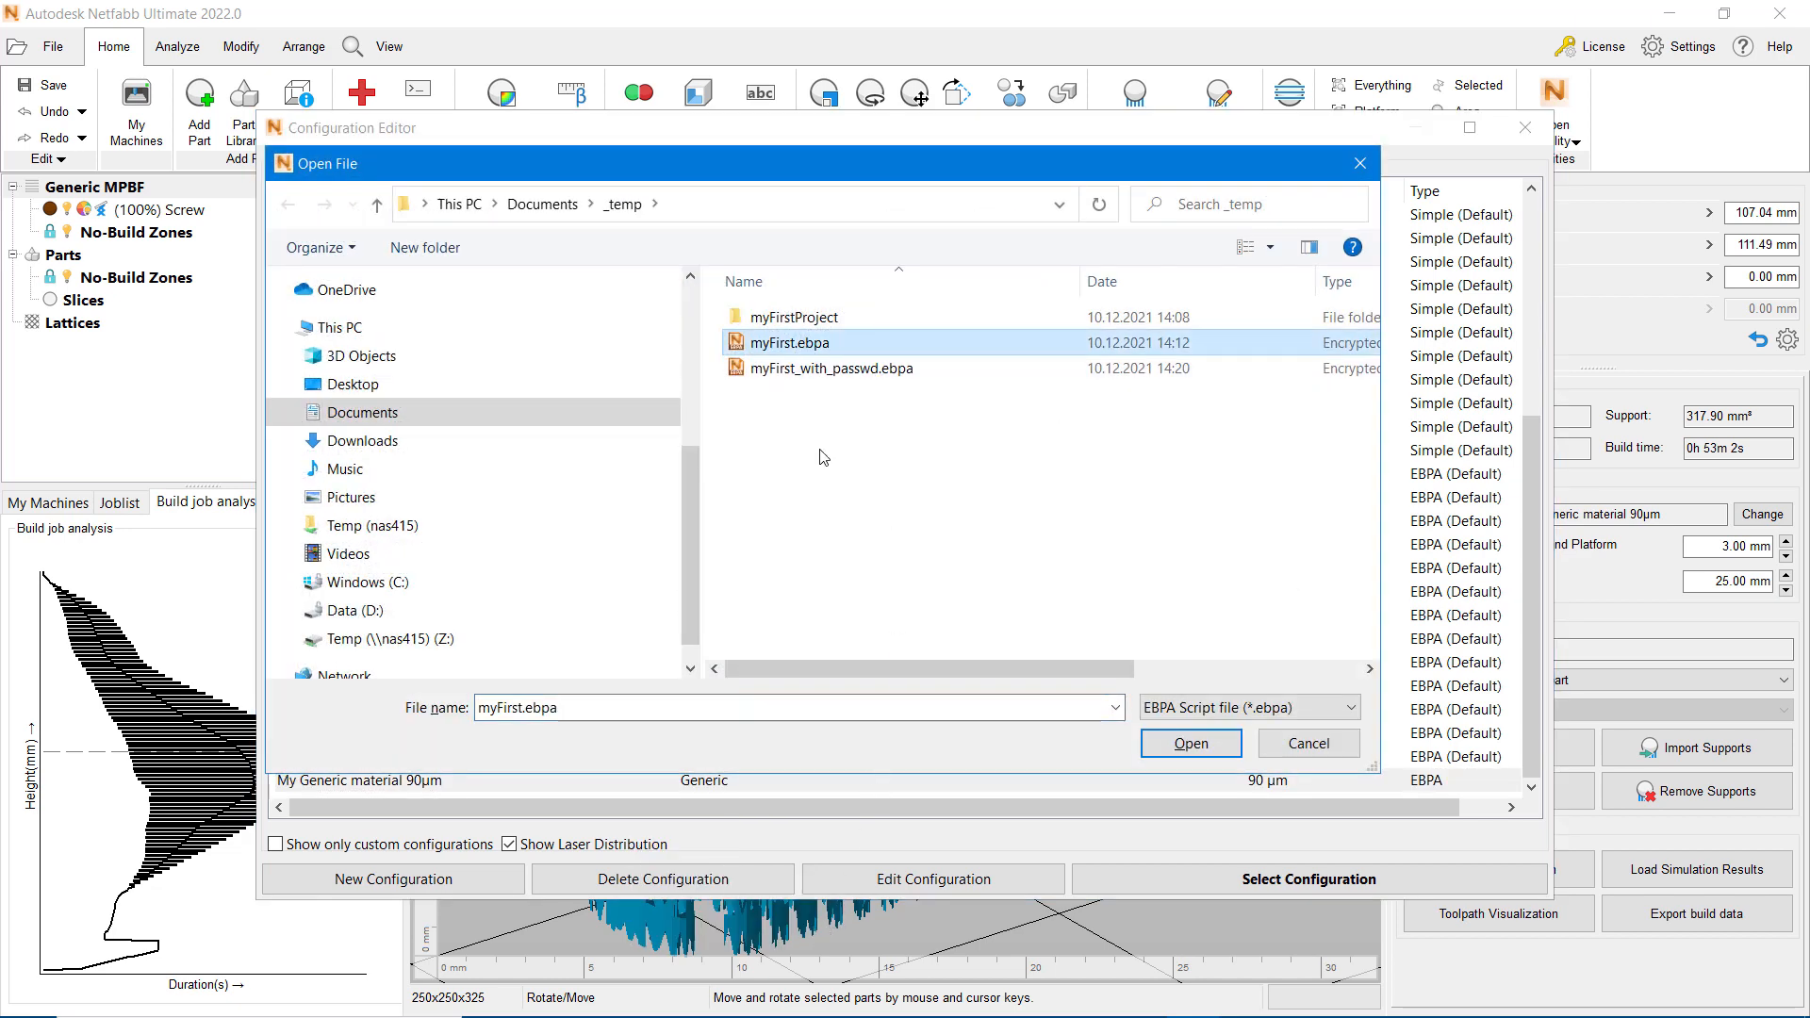
{"action": "left_click", "coordinate": [1186, 745]}
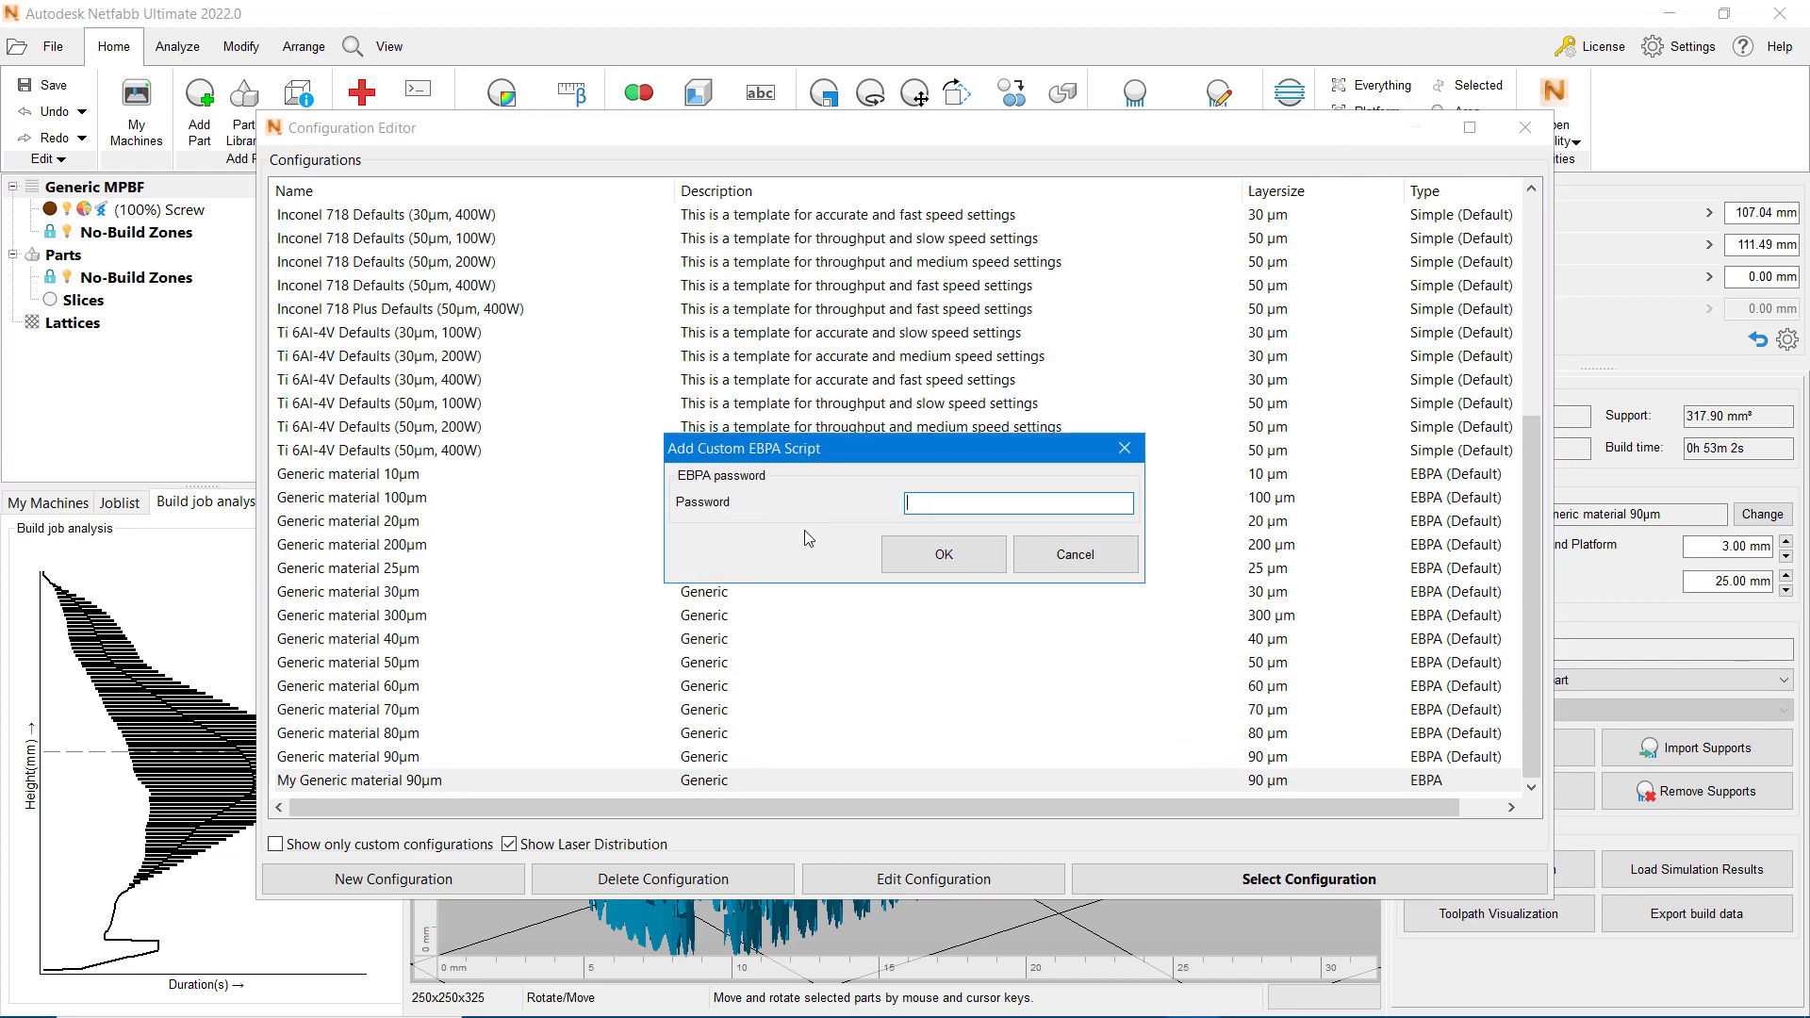
{"action": "left_click", "coordinate": [944, 556]}
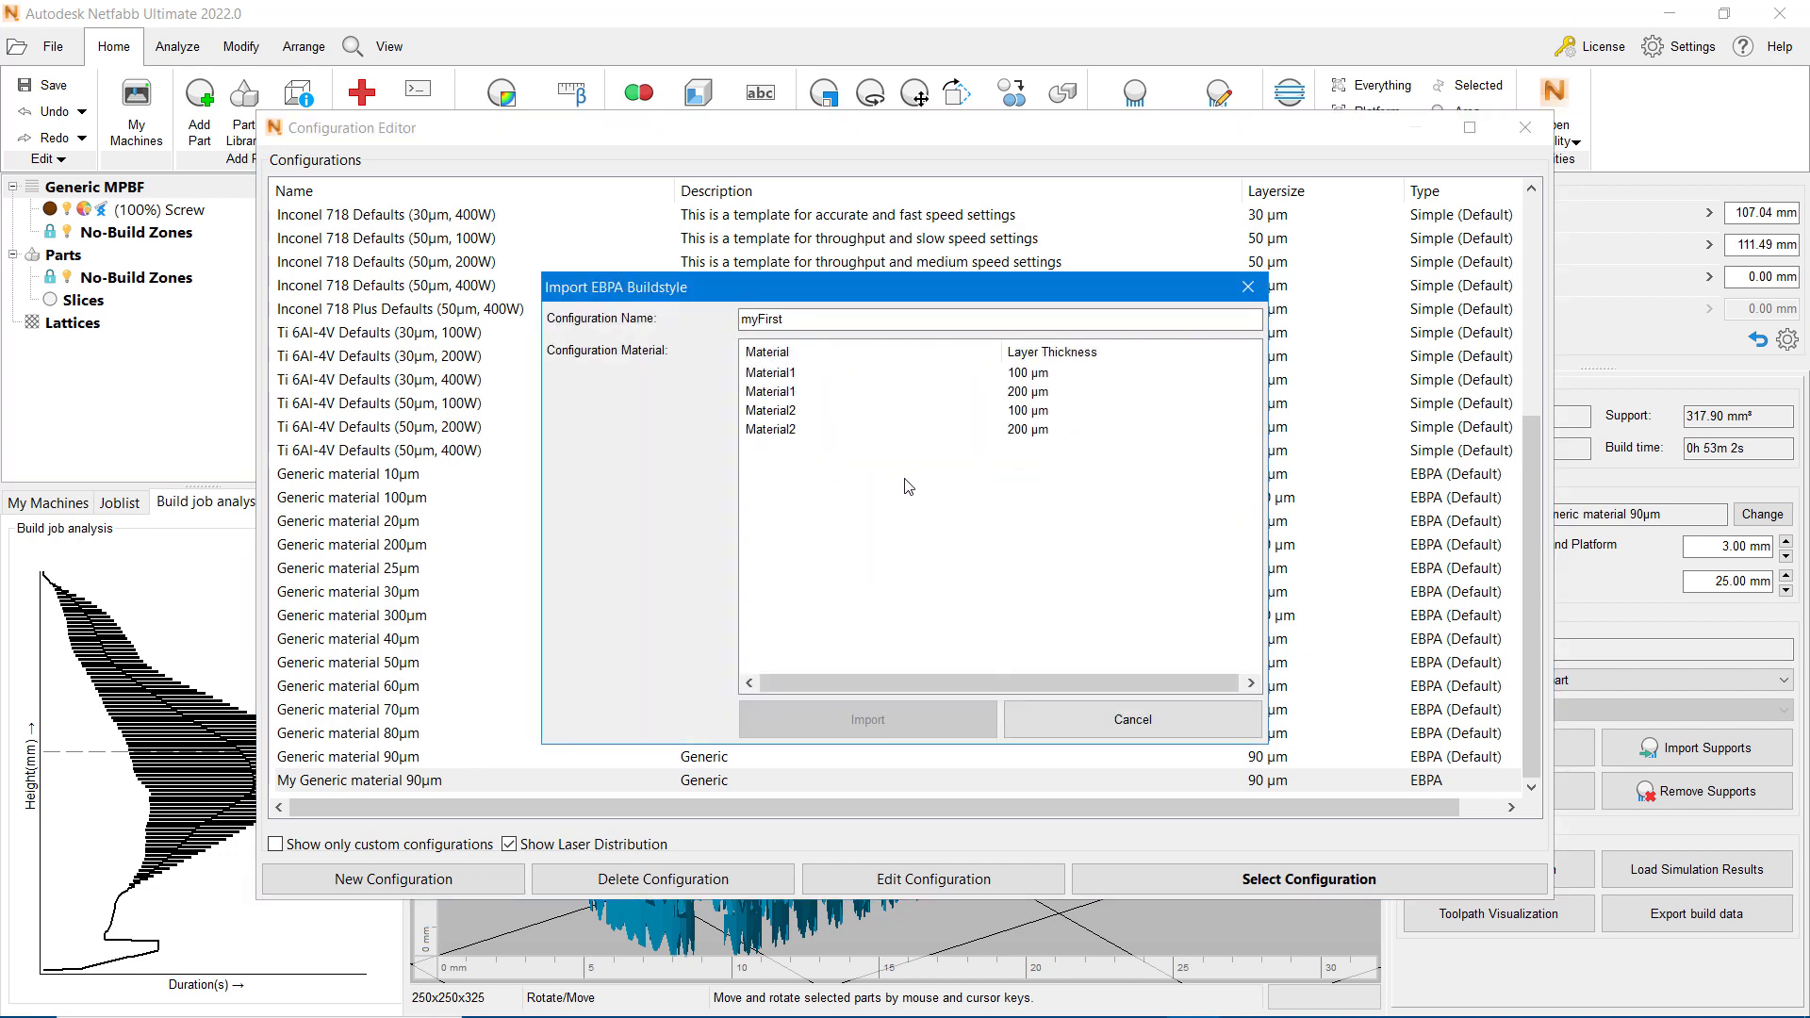
{"action": "left_click", "coordinate": [794, 374]}
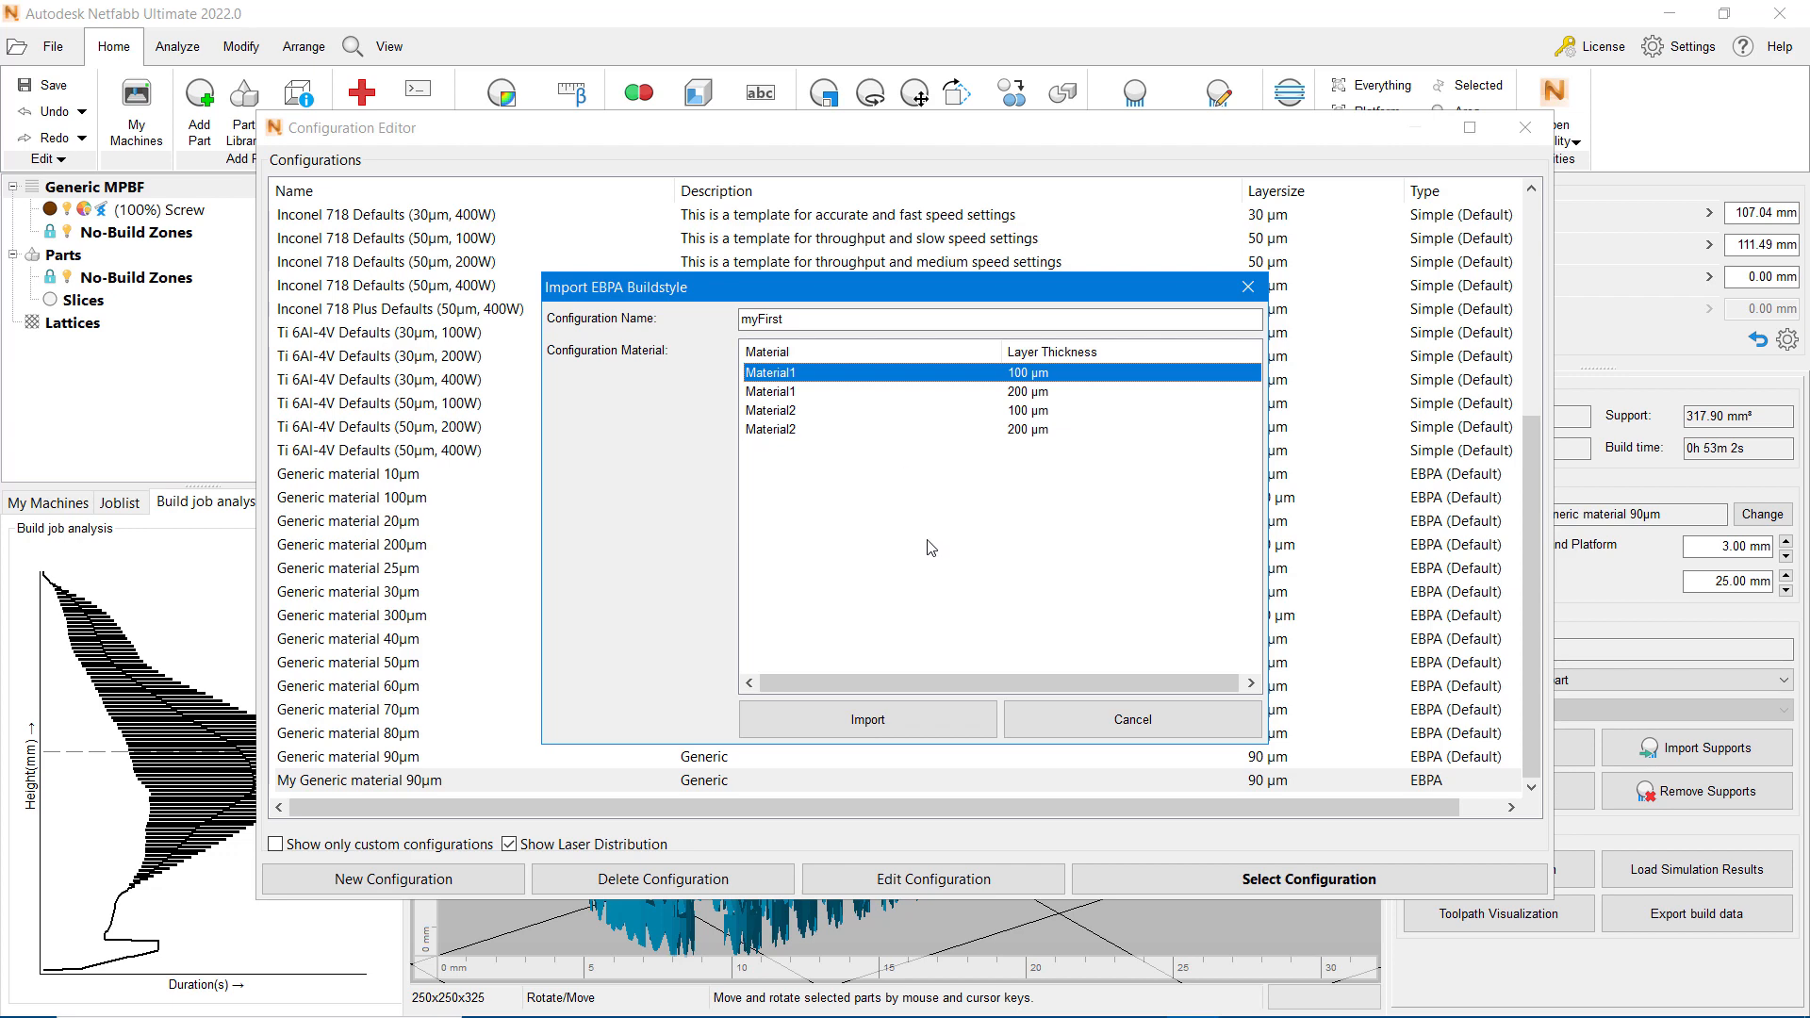
{"action": "left_click", "coordinate": [914, 718]}
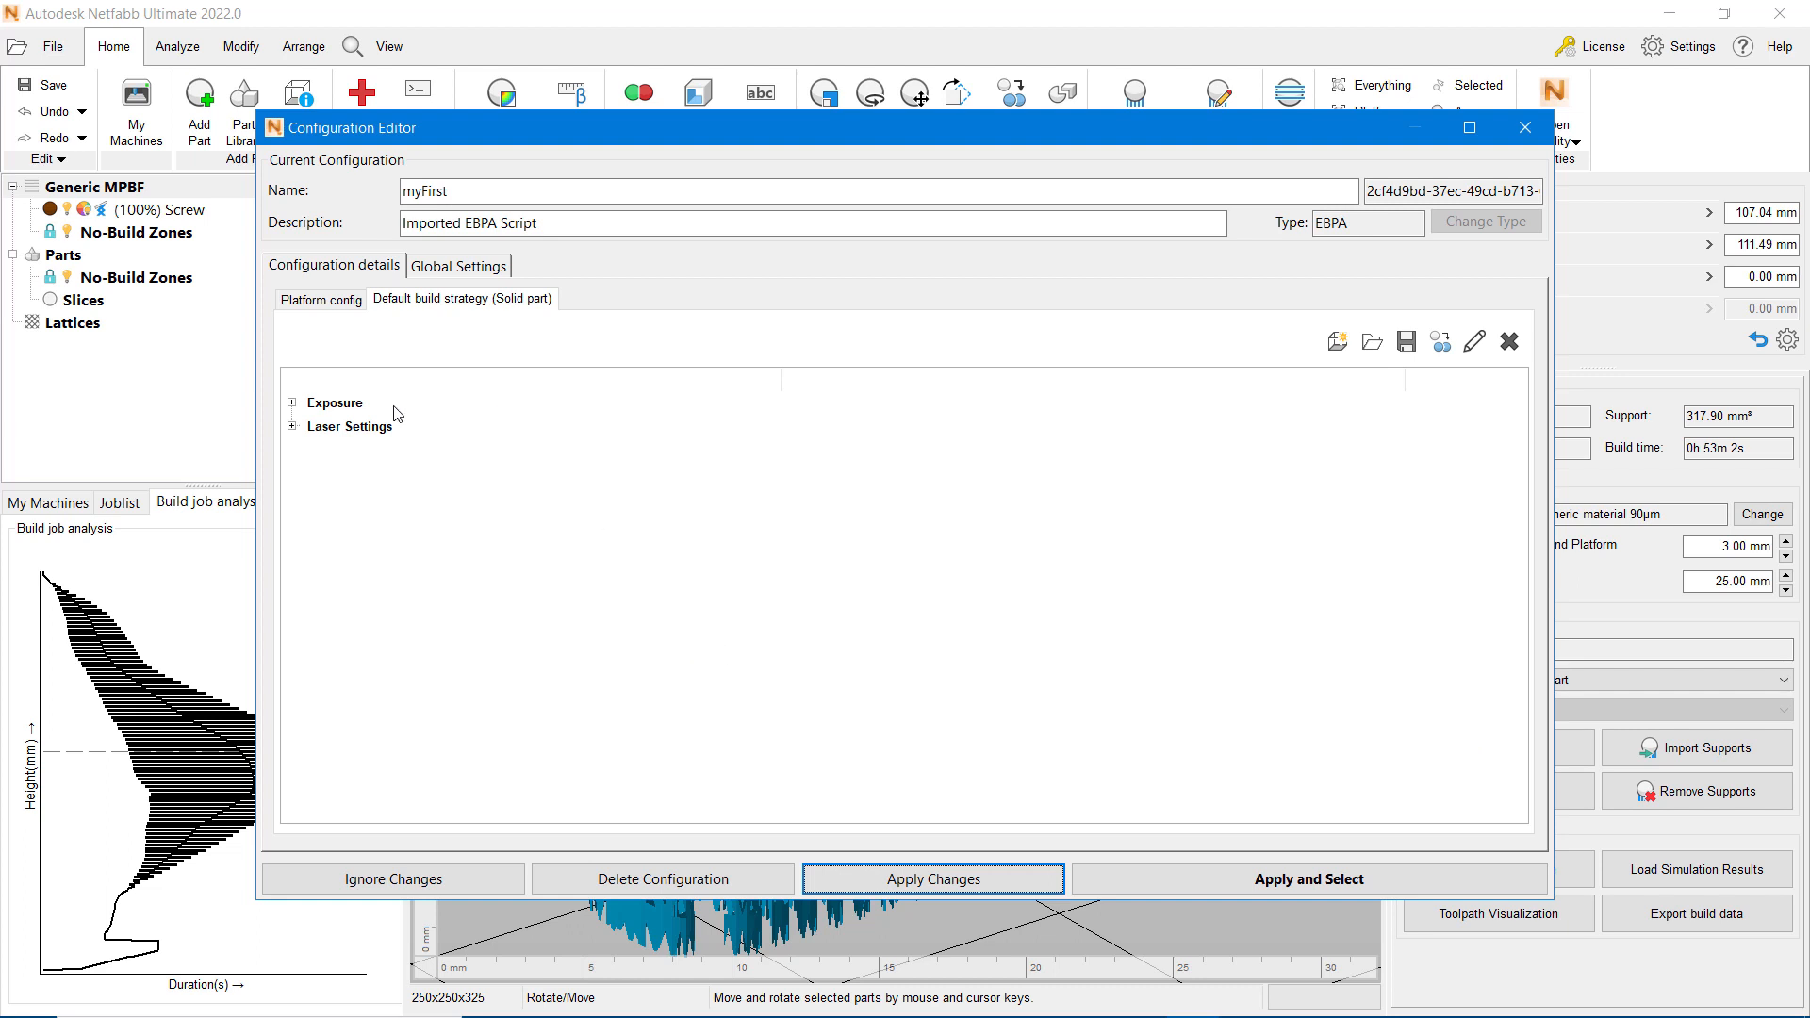
Step: Expand the Exposure and Laser Settings of the imported myFirst configuration, and apply and select it for the build
{"action": "left_click", "coordinate": [292, 403]}
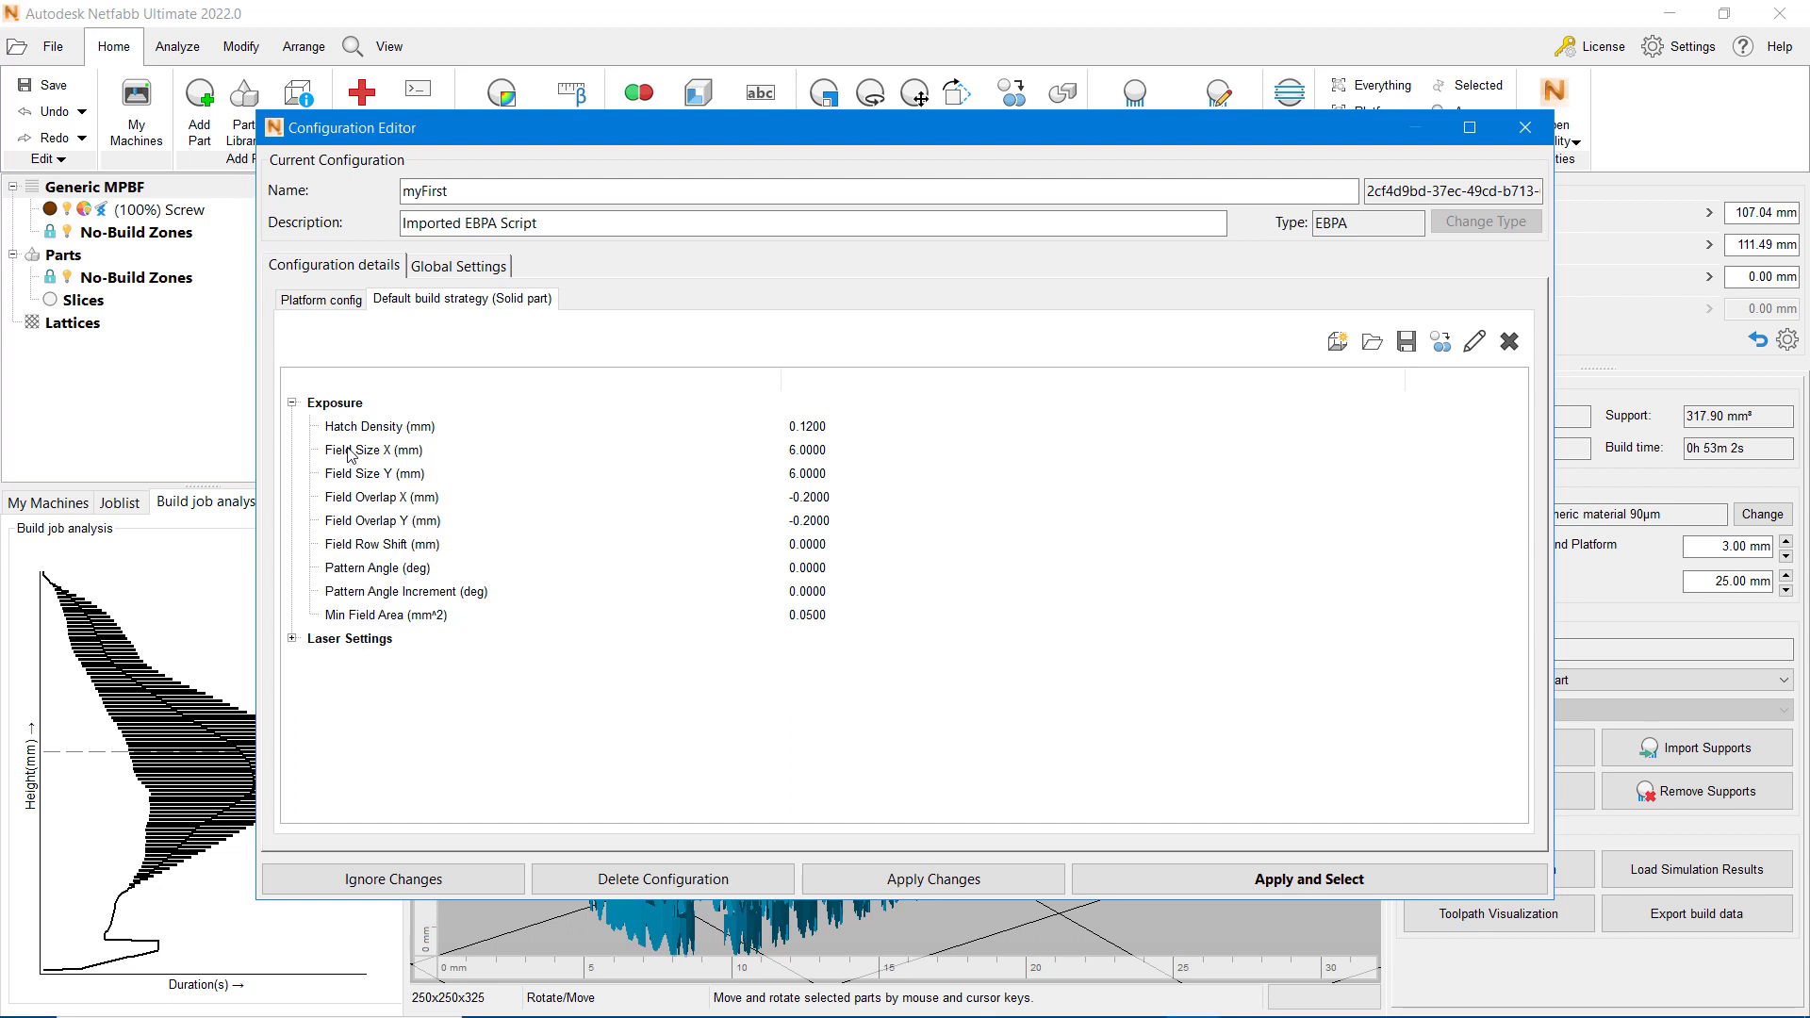
{"action": "left_click", "coordinate": [292, 638]}
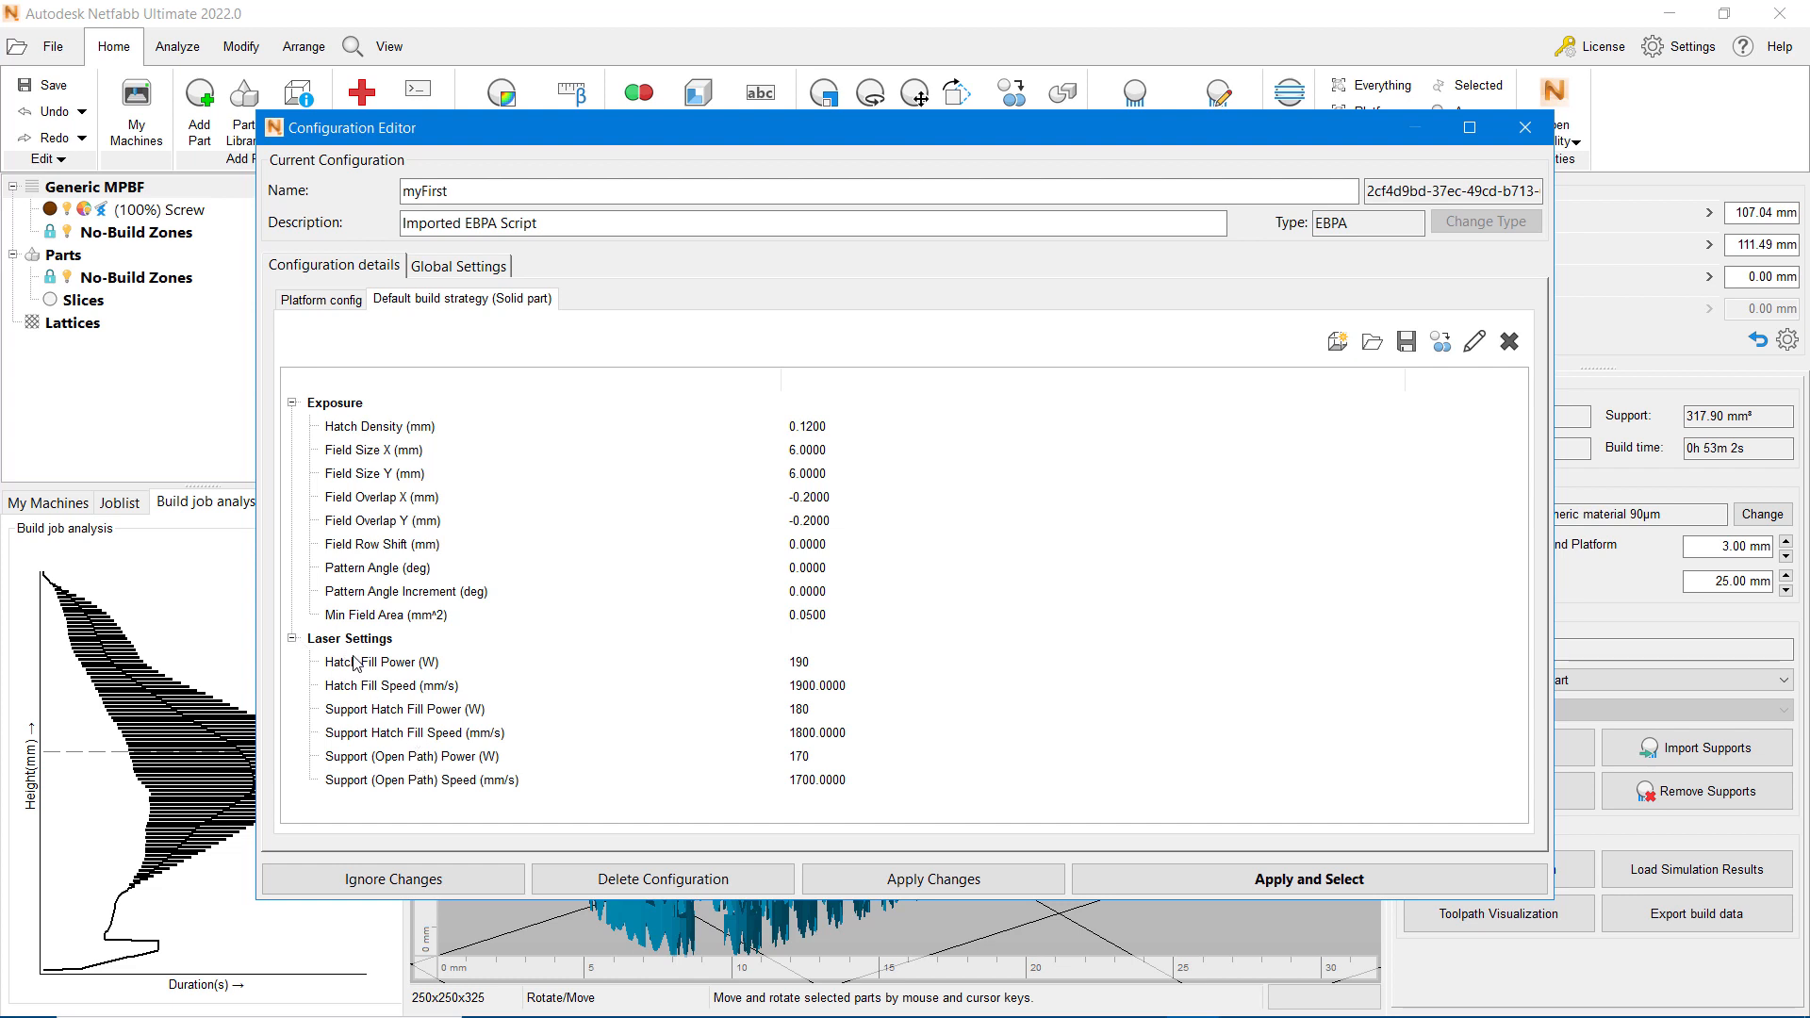
{"action": "left_click", "coordinate": [1288, 881]}
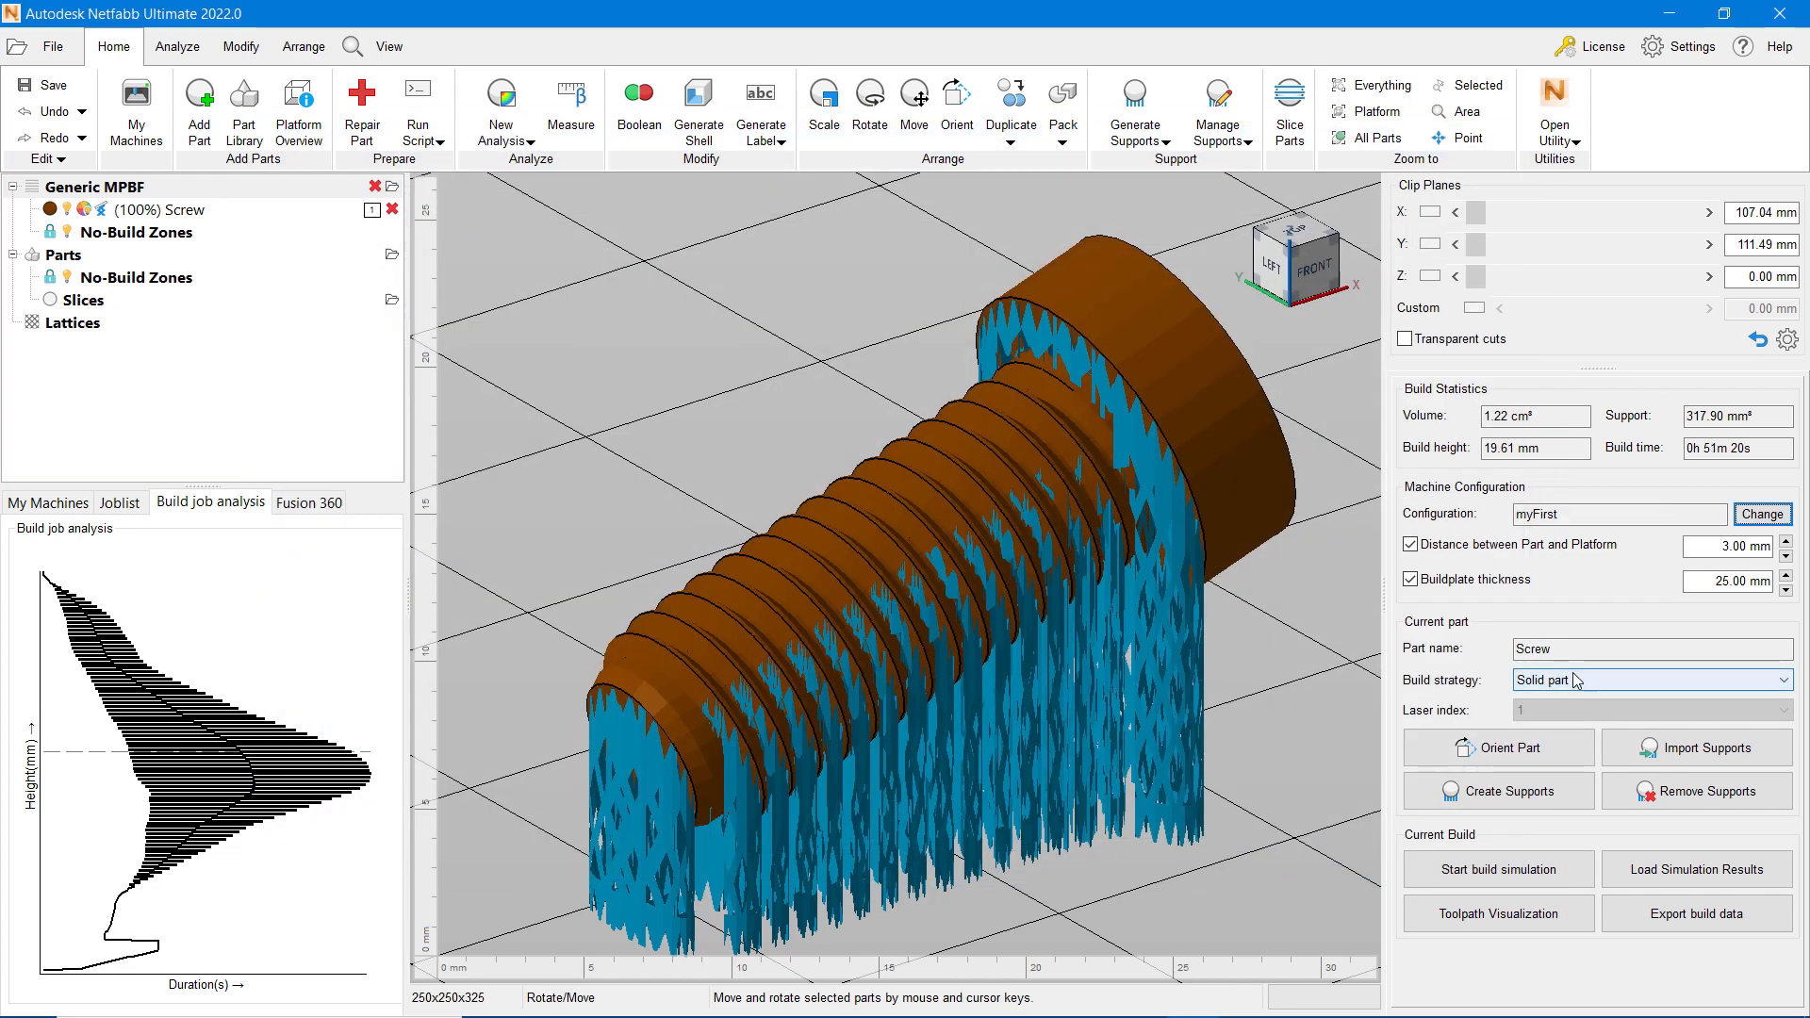
Step: Open the toolpath visualization for the screw and inspect its checkerboard hatching up close, moving down to layer 107
{"action": "left_click", "coordinate": [1505, 913]}
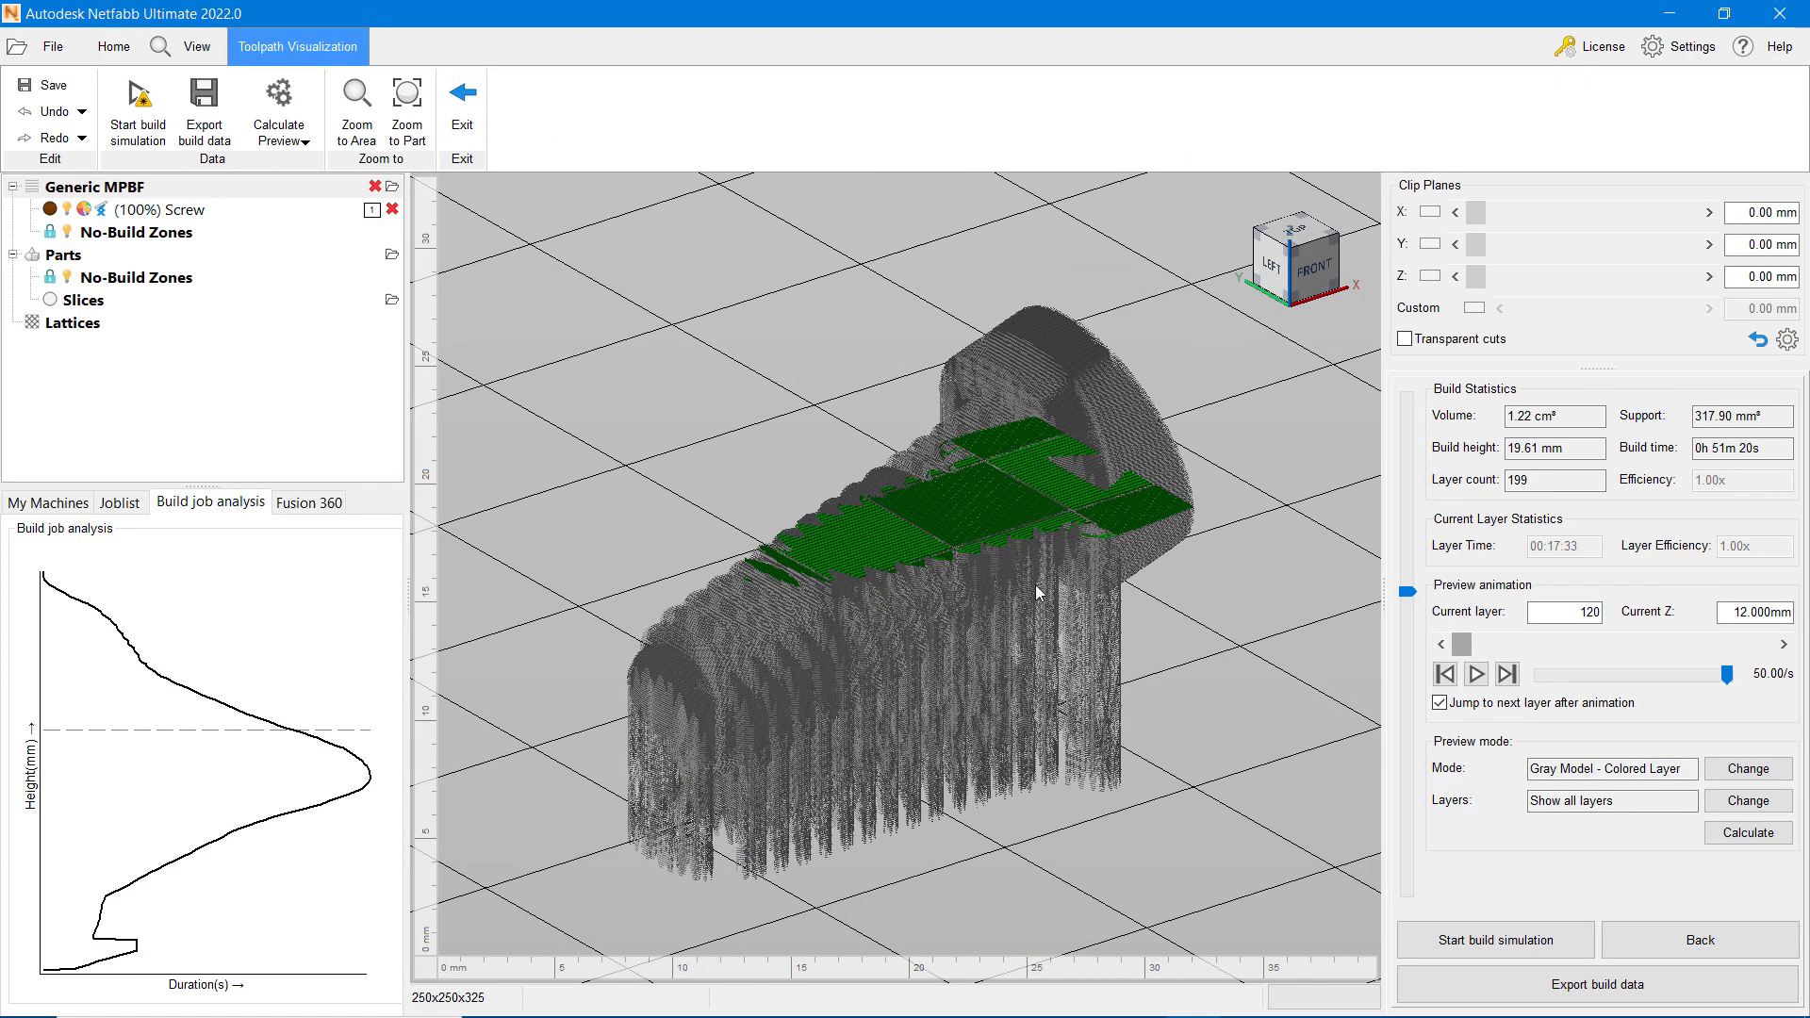
{"action": "scroll", "coordinate": [964, 511], "scroll_direction": "up", "scroll_amount": 5}
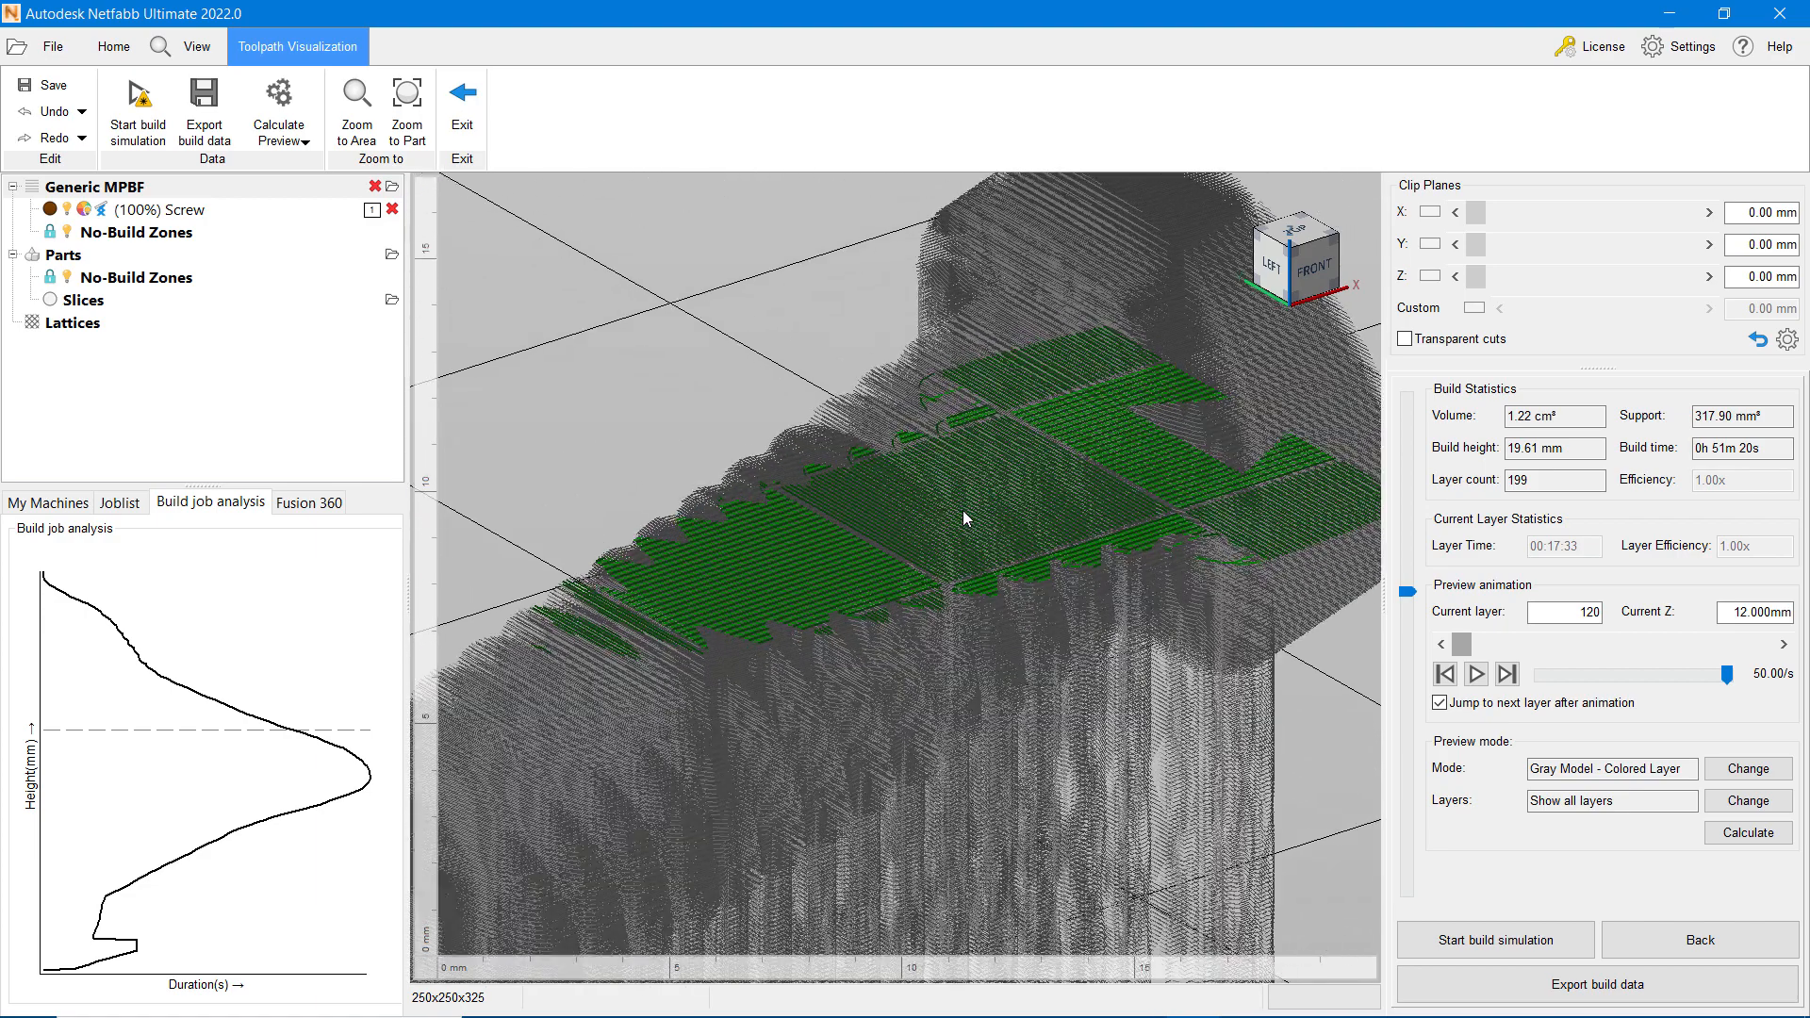
{"action": "left_click_drag", "start_coordinate": [1407, 592], "coordinate": [1383, 637]}
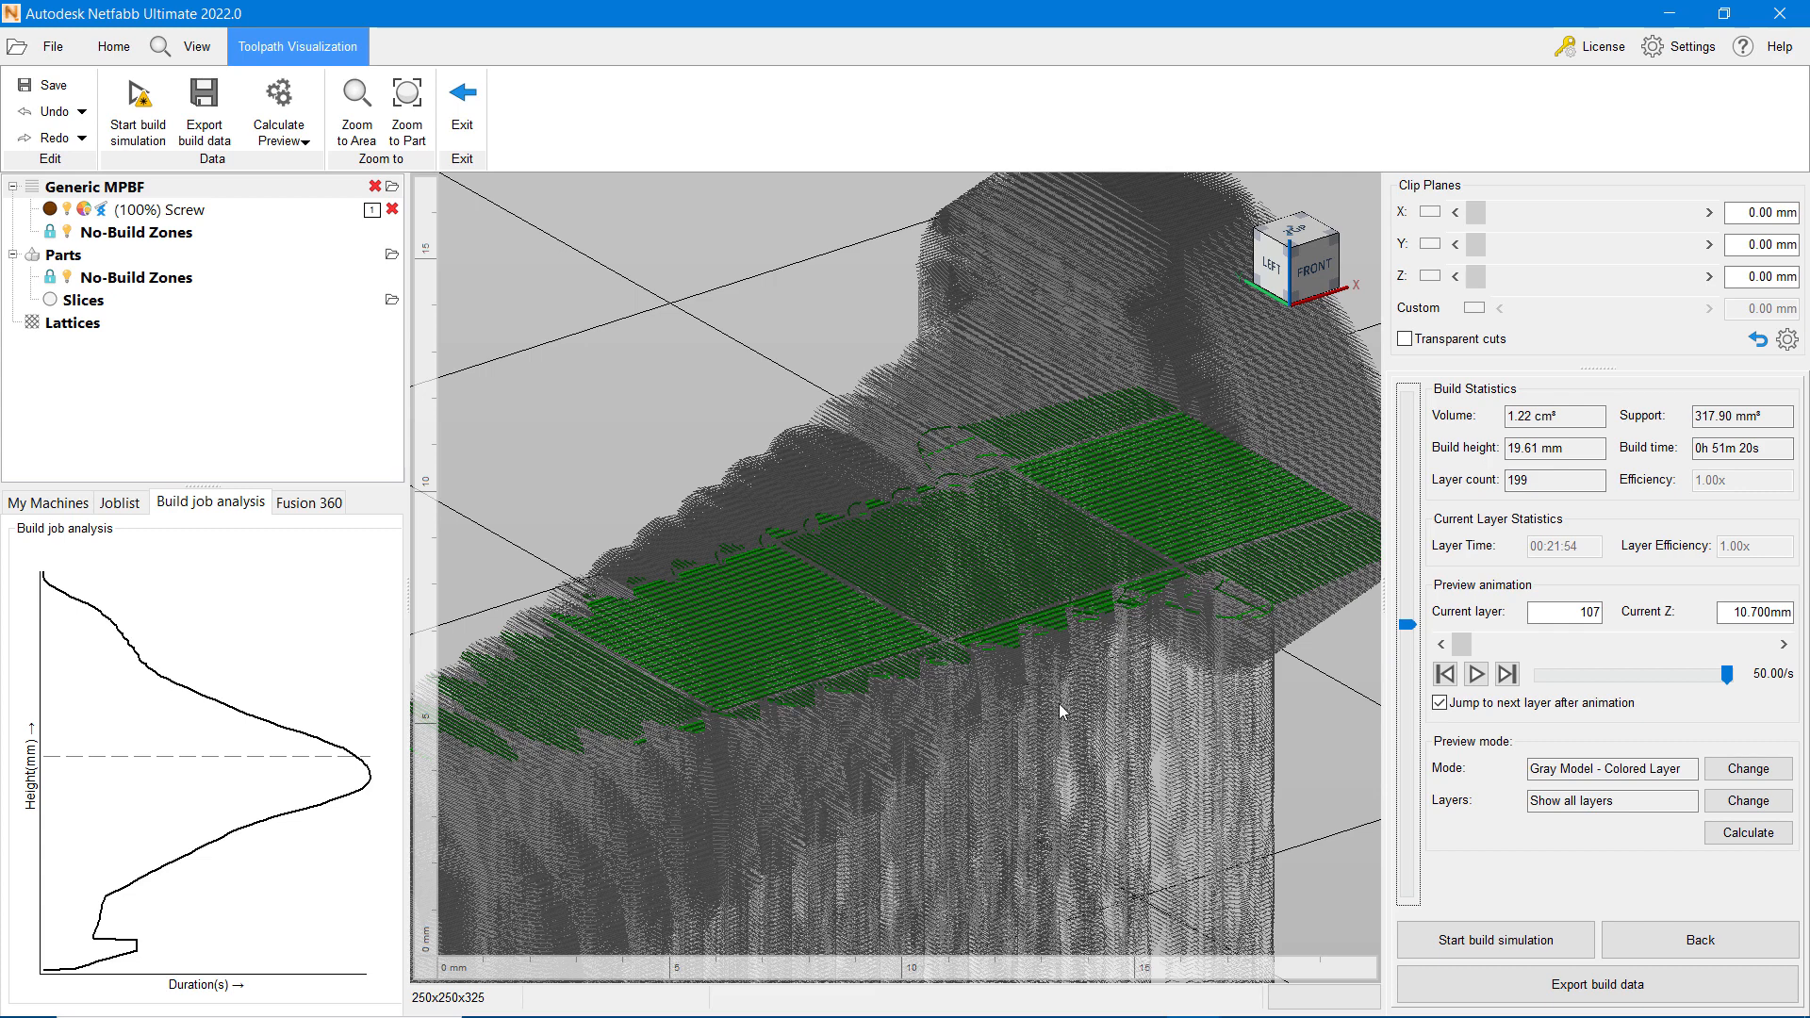